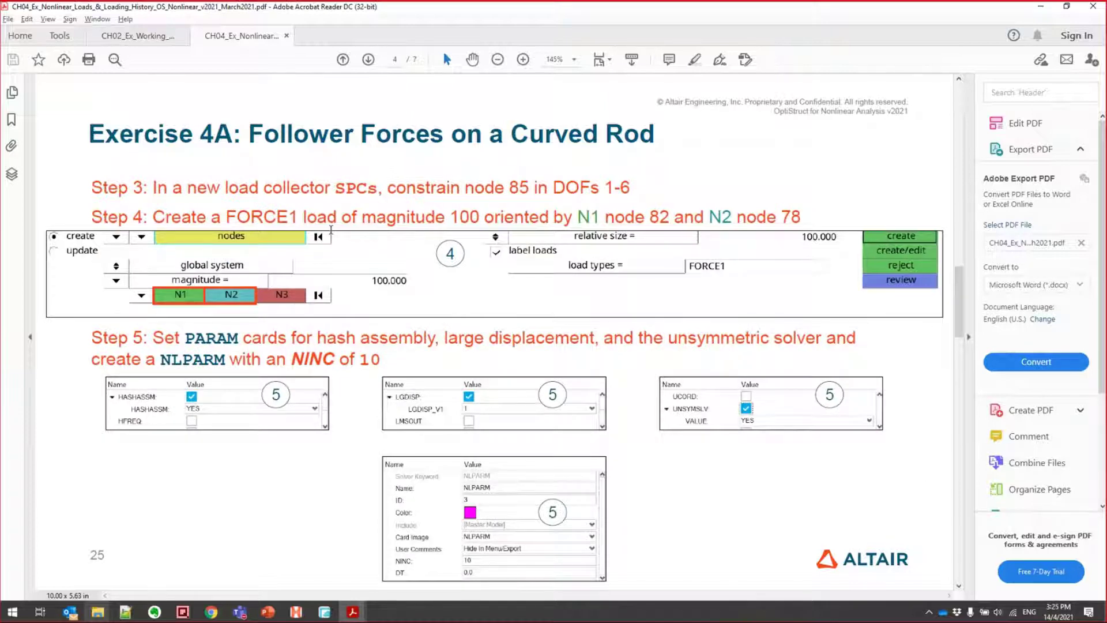
Review the exercise PDF's instructions for the FORCE1 load and the PARAM card FLLWER
double_click(304, 218)
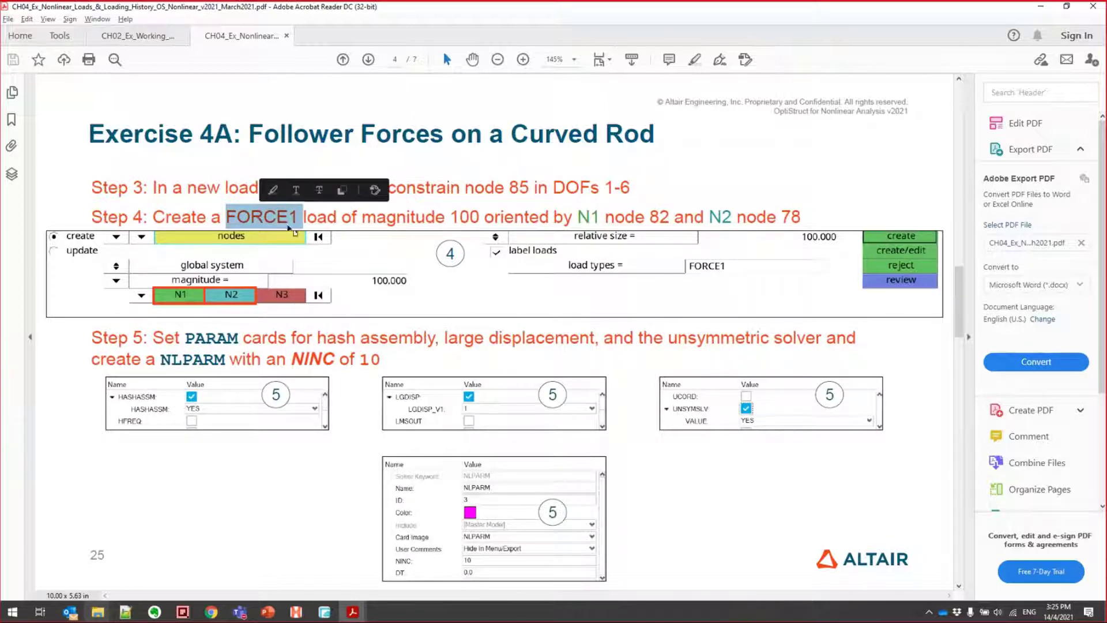
scroll(587, 269, "down", 2)
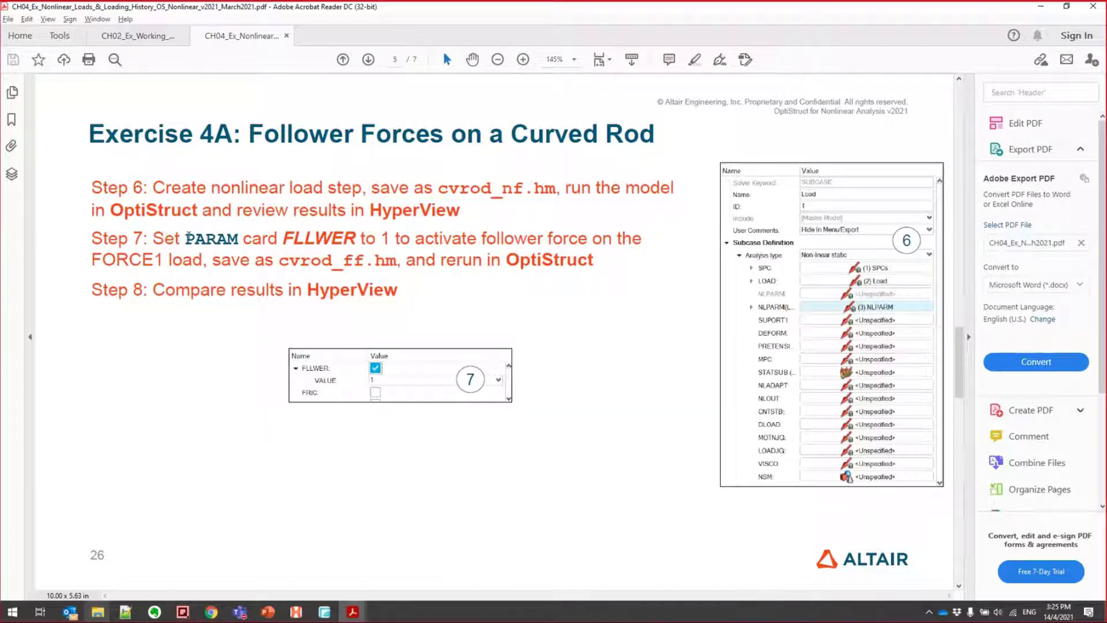
left_click_drag(186, 238, 376, 239)
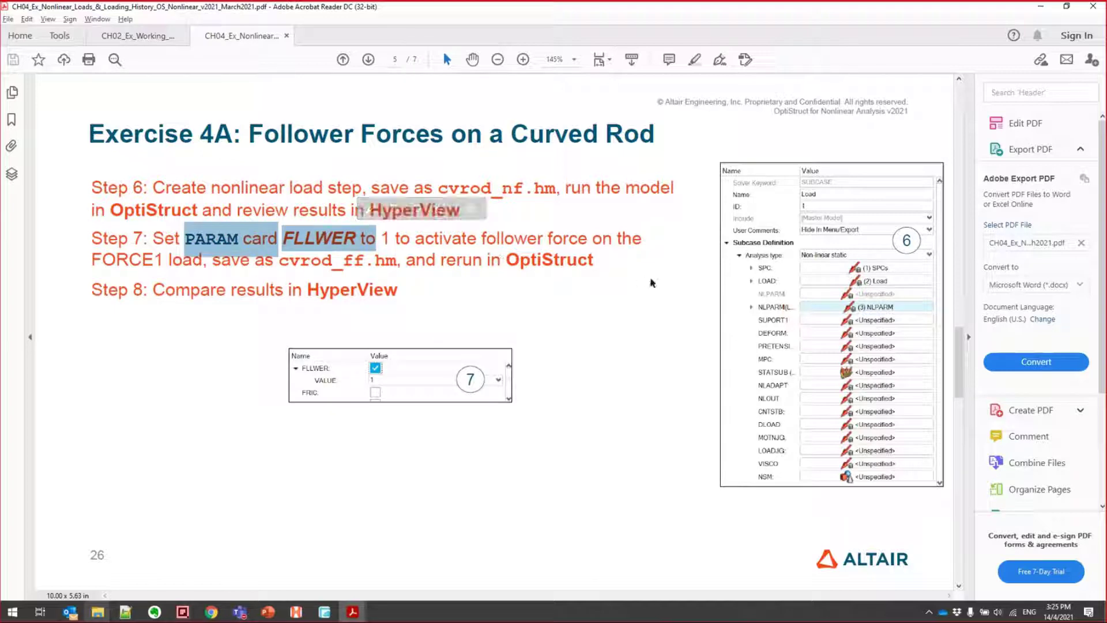
scroll(488, 307, "up", 2)
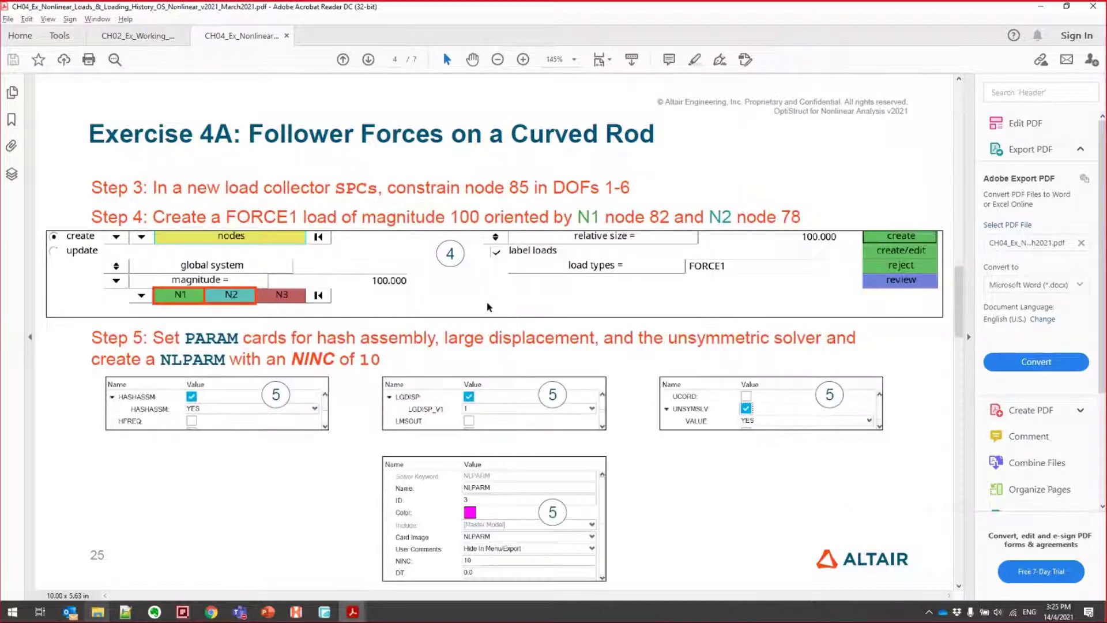
Switch to the PowerPoint slide for Exercise 4a to read the model's file location and objectives, and return to HyperWorks
left_click(97, 612)
mouse_move(269, 612)
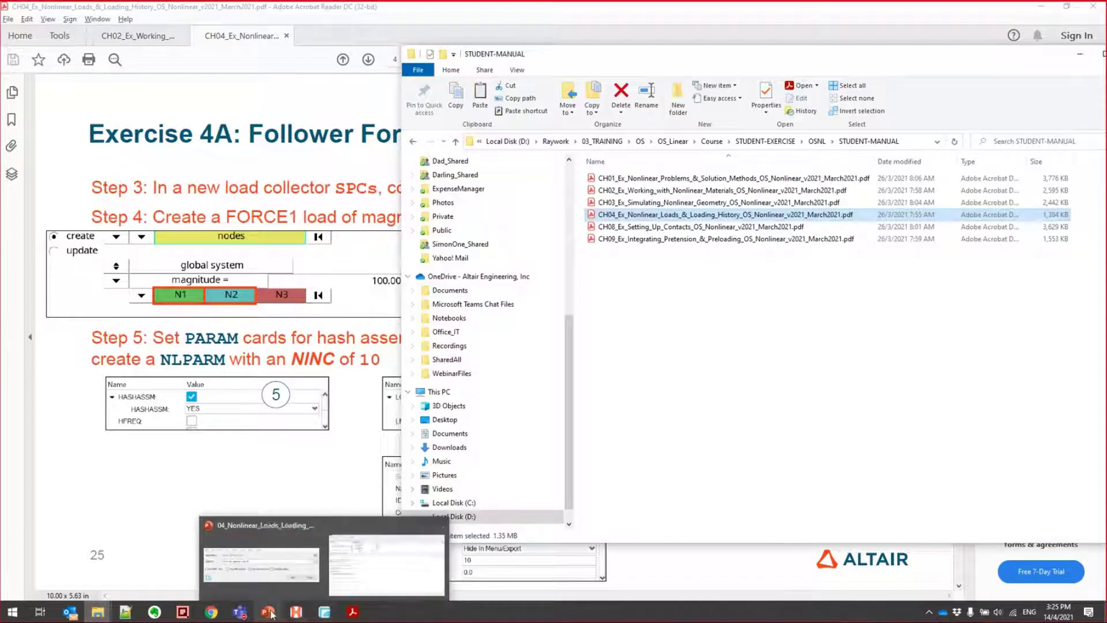
left_click(296, 612)
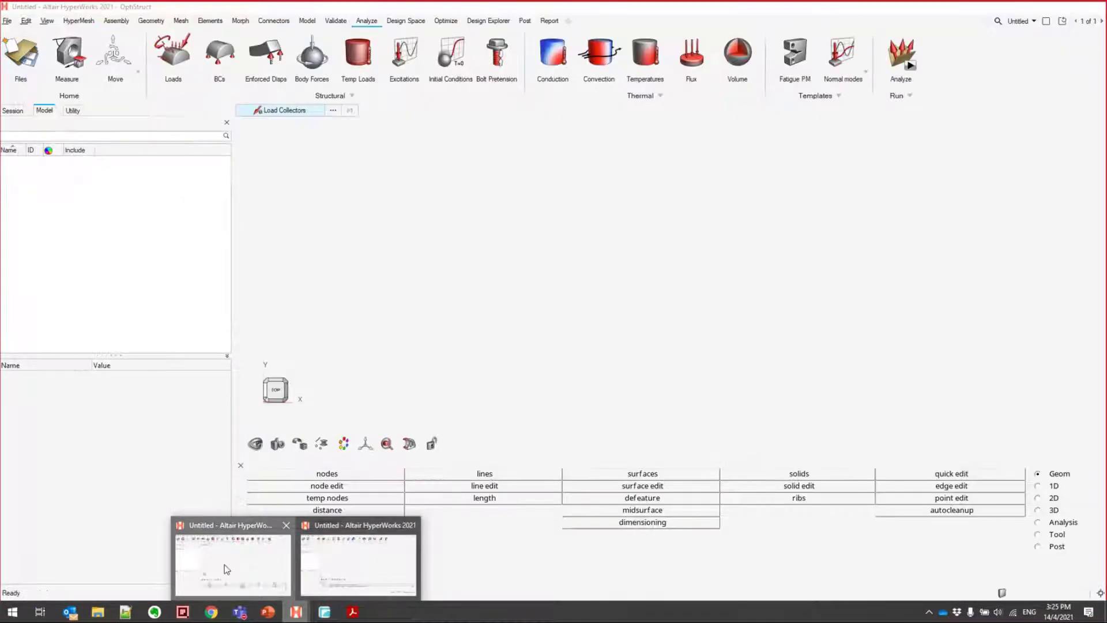
left_click(344, 568)
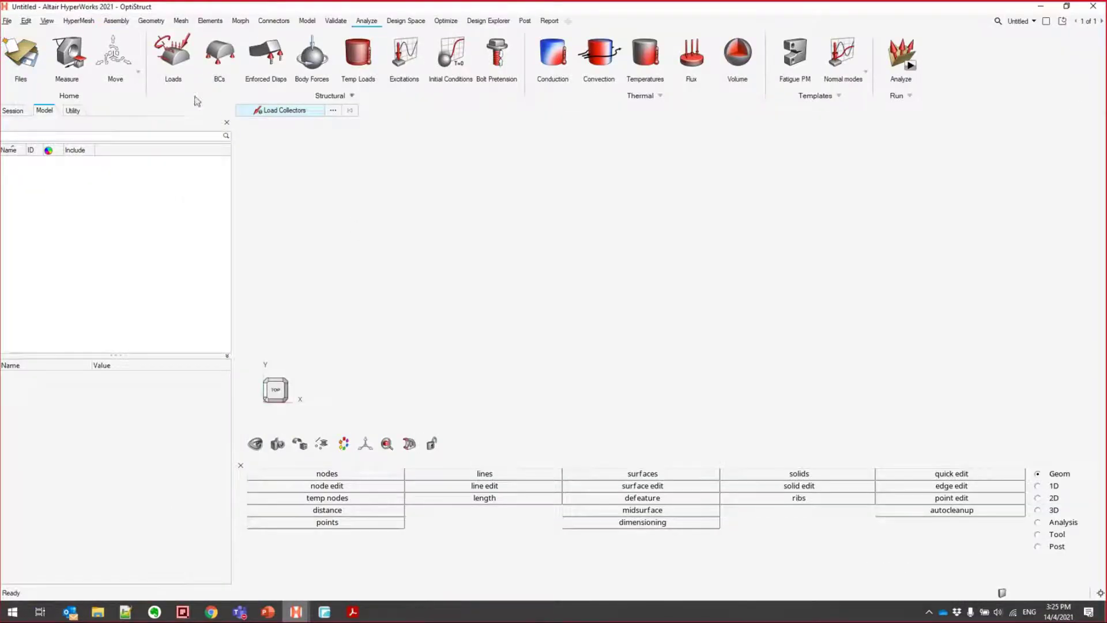
key("alt+Tab")
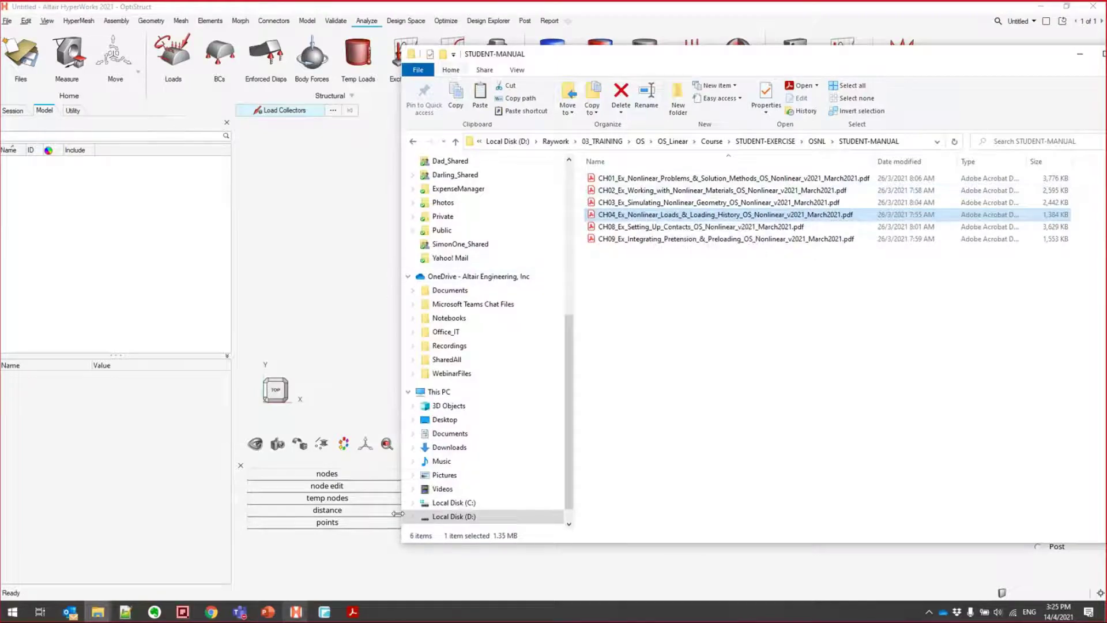
key("alt+Tab")
left_click(268, 612)
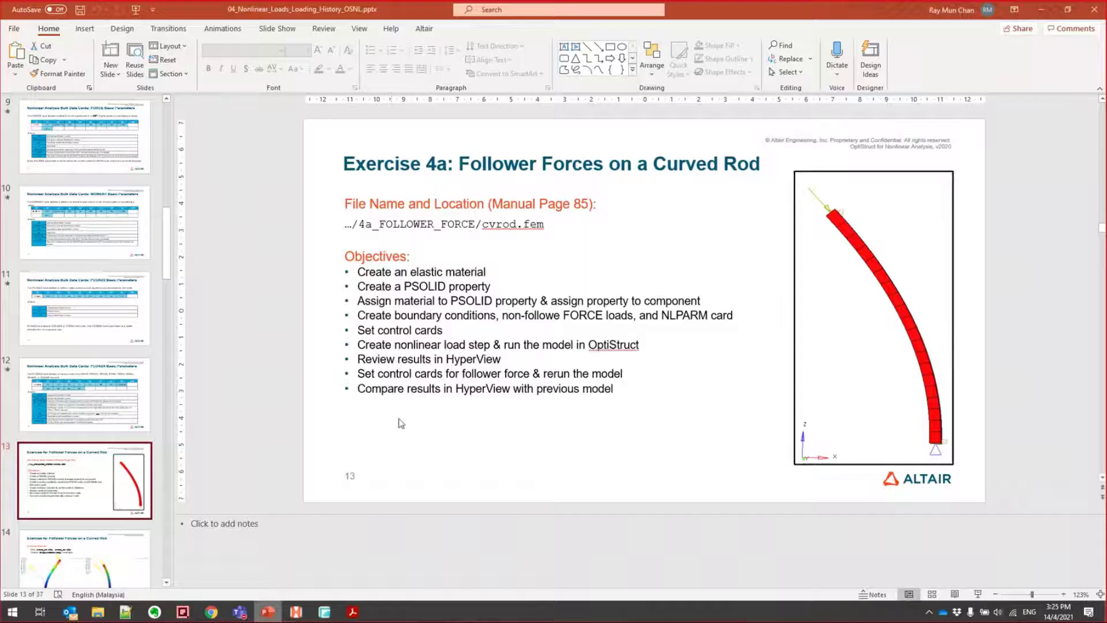
left_click(550, 271)
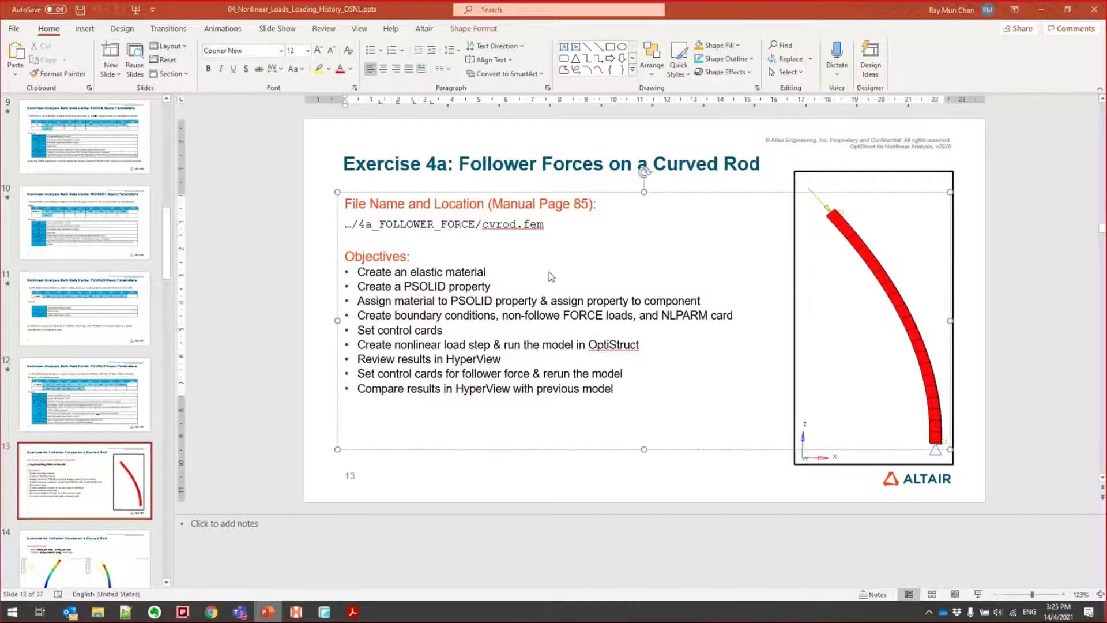
key("alt+Tab")
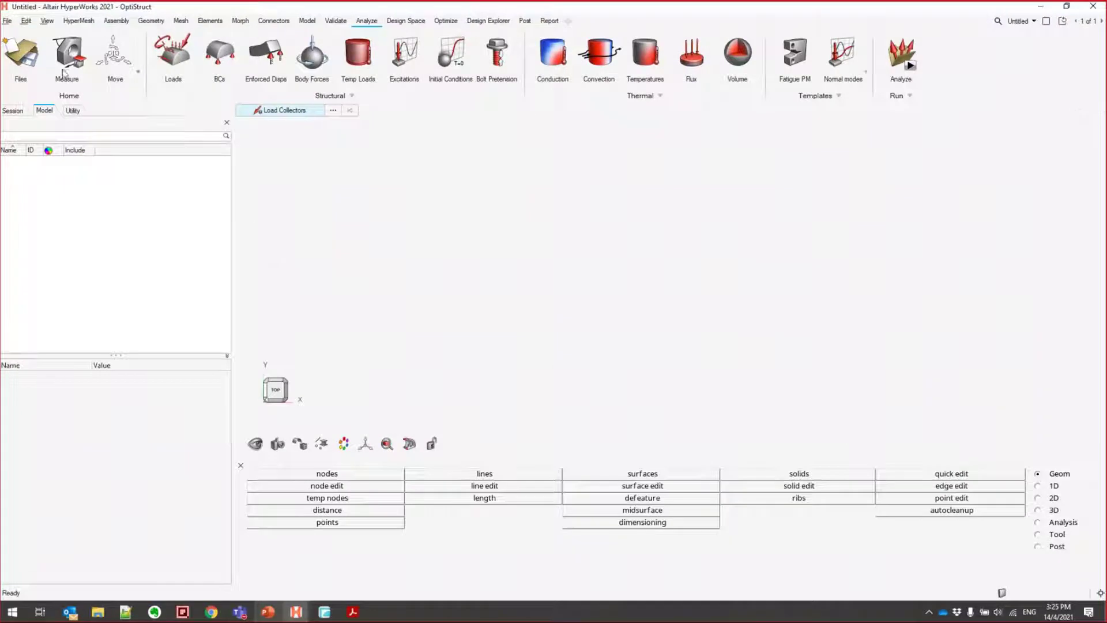
Import the OptiStruct solver deck cvrod.fem from the 04a_FOLLOWER_FORCE folder with the default import options
left_click(7, 21)
mouse_move(67, 105)
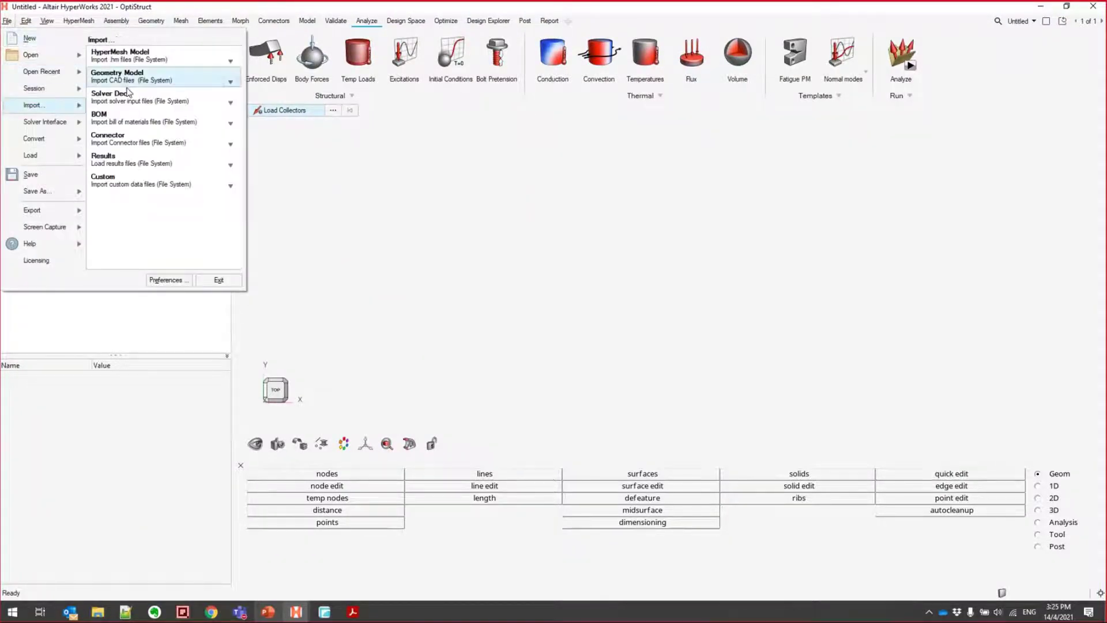
left_click(128, 103)
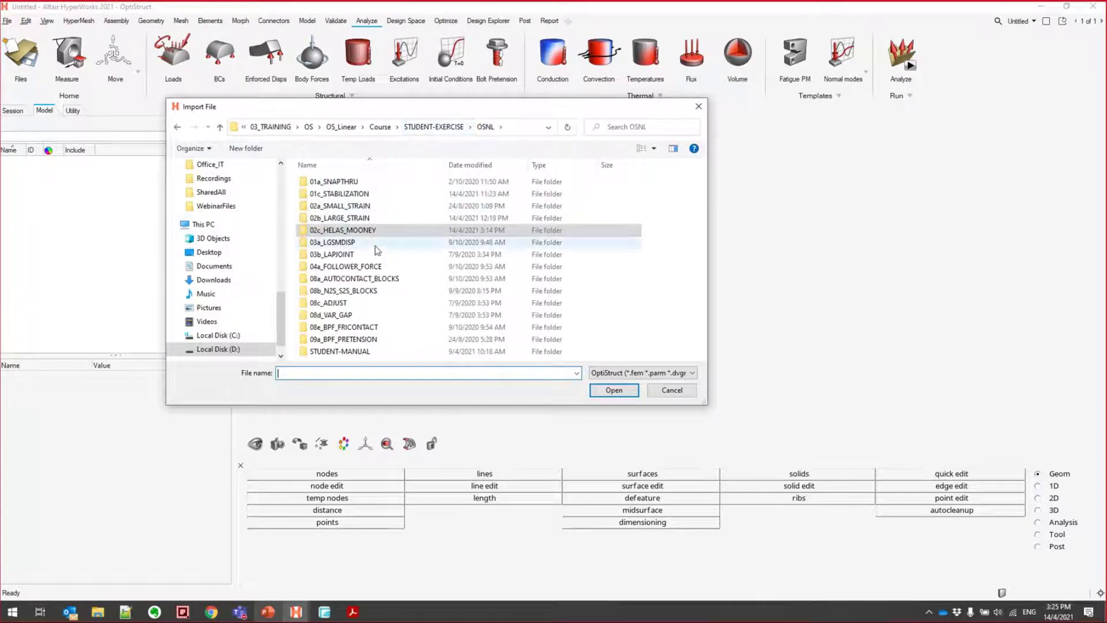
double_click(353, 267)
left_click(335, 182)
left_click(630, 390)
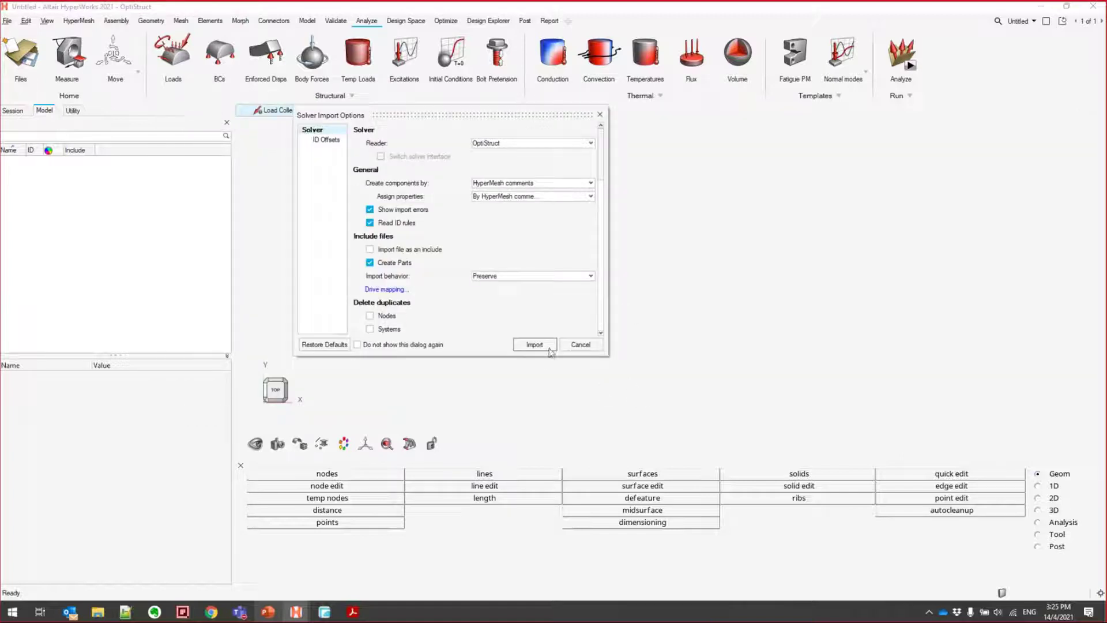
left_click(547, 346)
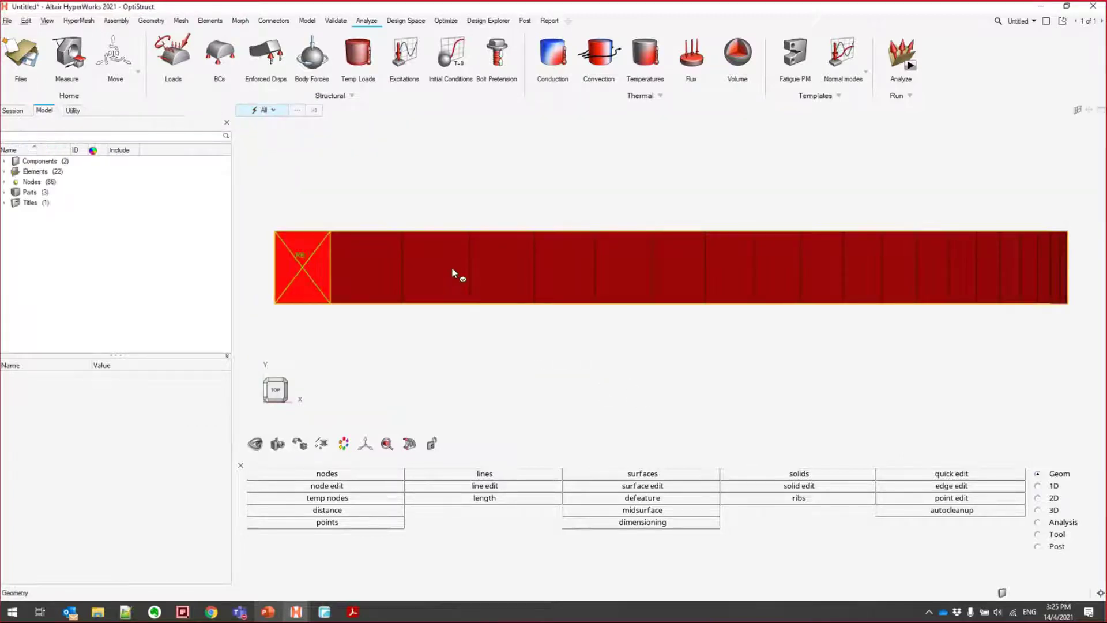
Examine the imported curved rod's mesh and the RBE2 elements at its two ends
middle_click_drag(600, 339, 735, 372)
scroll(750, 343, "up", 3)
scroll(749, 338, "down", 3)
scroll(771, 314, "up", 3)
scroll(772, 314, "down", 3)
middle_click_drag(772, 315, 782, 370)
scroll(643, 247, "up", 3)
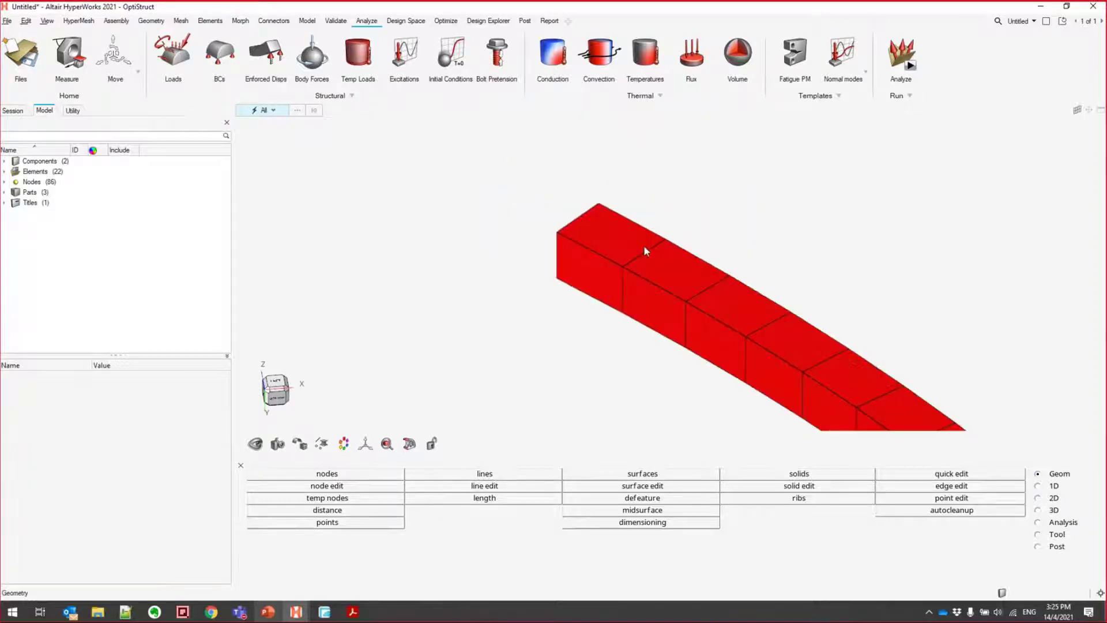
middle_click_drag(642, 247, 673, 249)
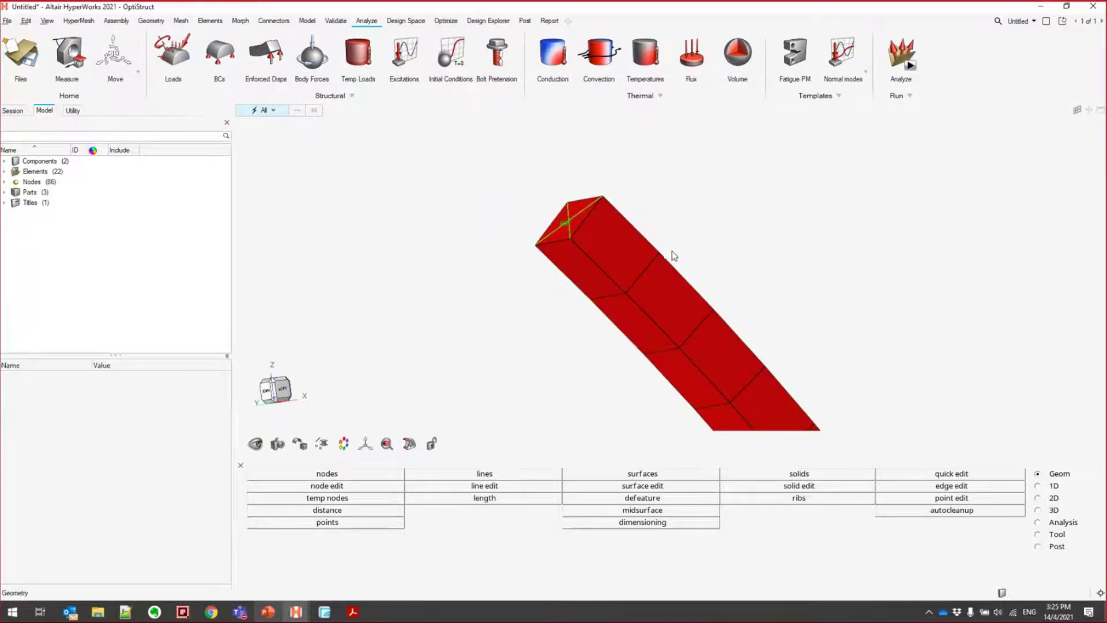
scroll(673, 255, "down", 3)
middle_click_drag(752, 309, 600, 373)
scroll(687, 346, "up", 3)
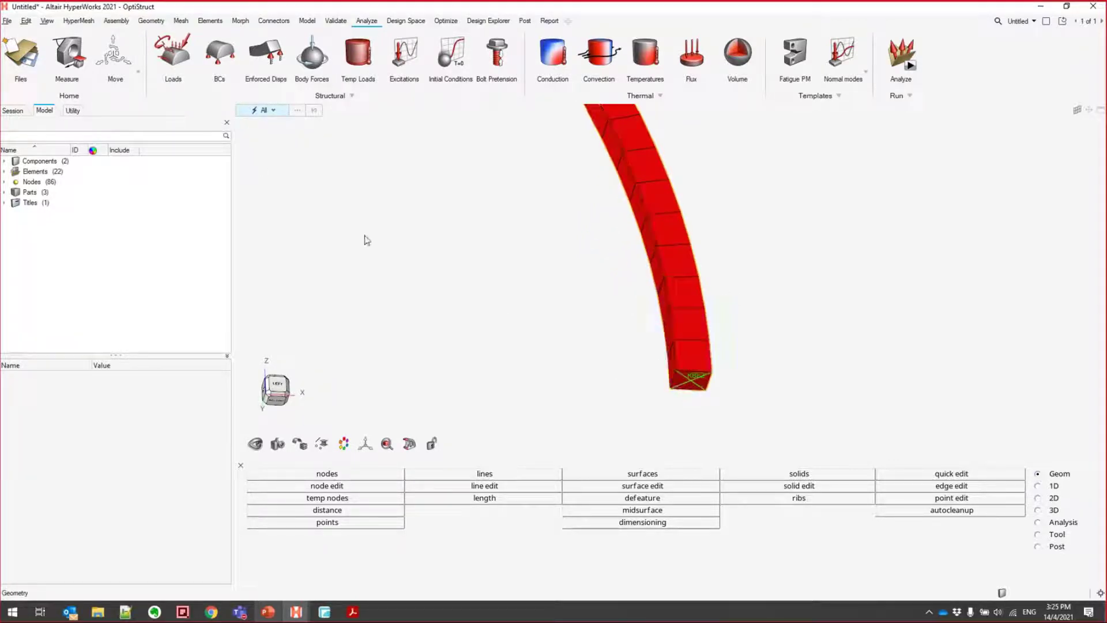
Identify the IDs of the RBE2 centre nodes at the rod's lower and upper ends
key("n")
scroll(713, 390, "up", 5)
left_click(639, 360)
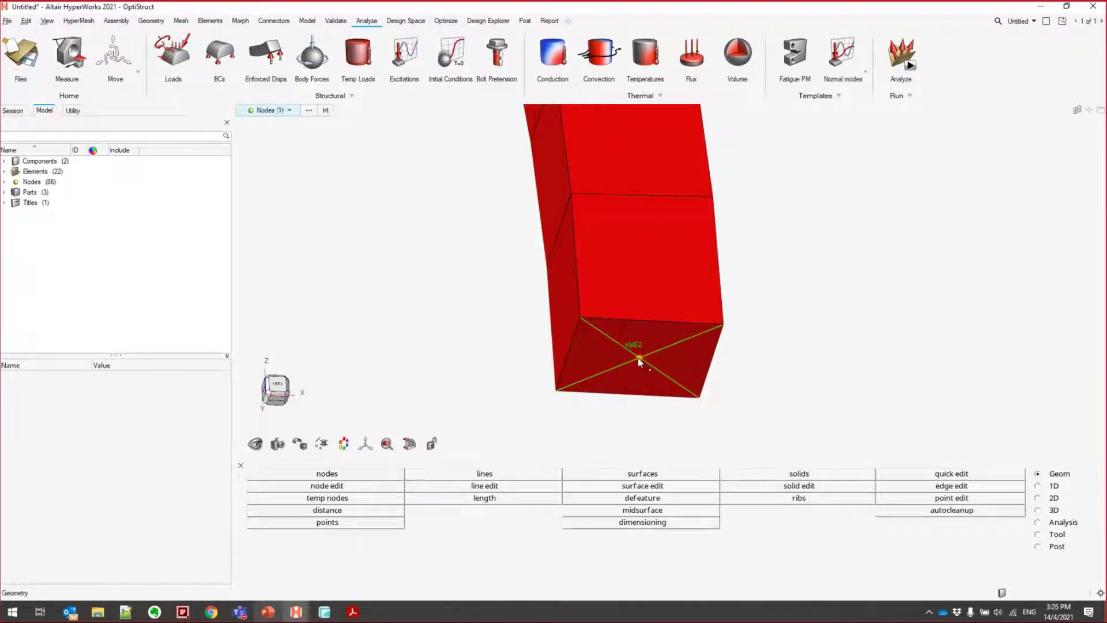
key("Escape")
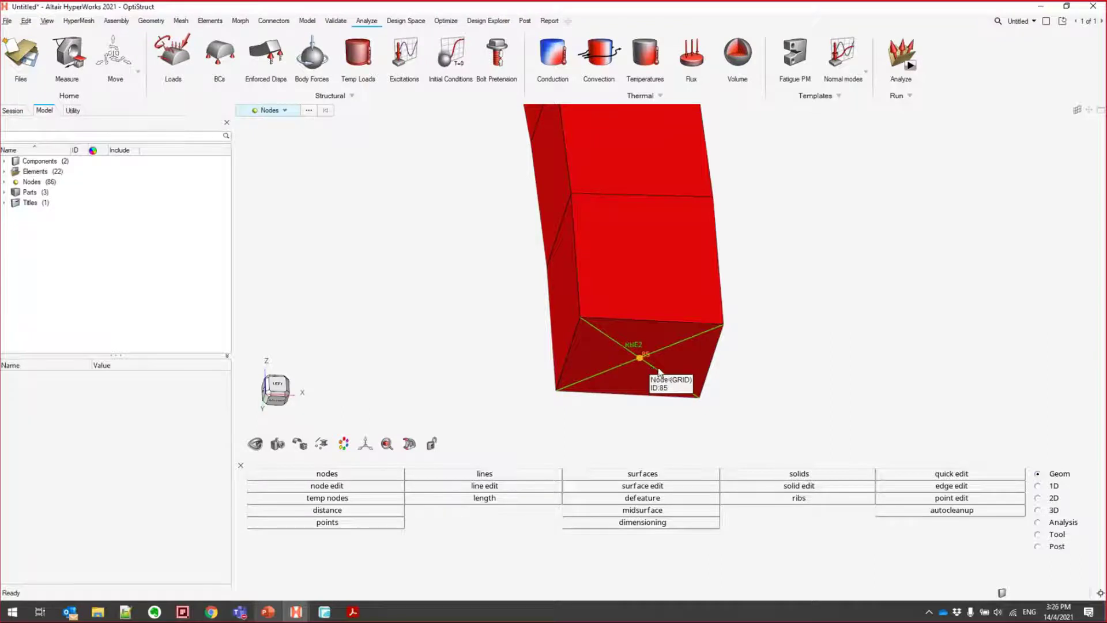
scroll(648, 358, "down", 8)
left_click_drag(648, 358, 557, 243, "ctrl")
scroll(557, 242, "up", 10)
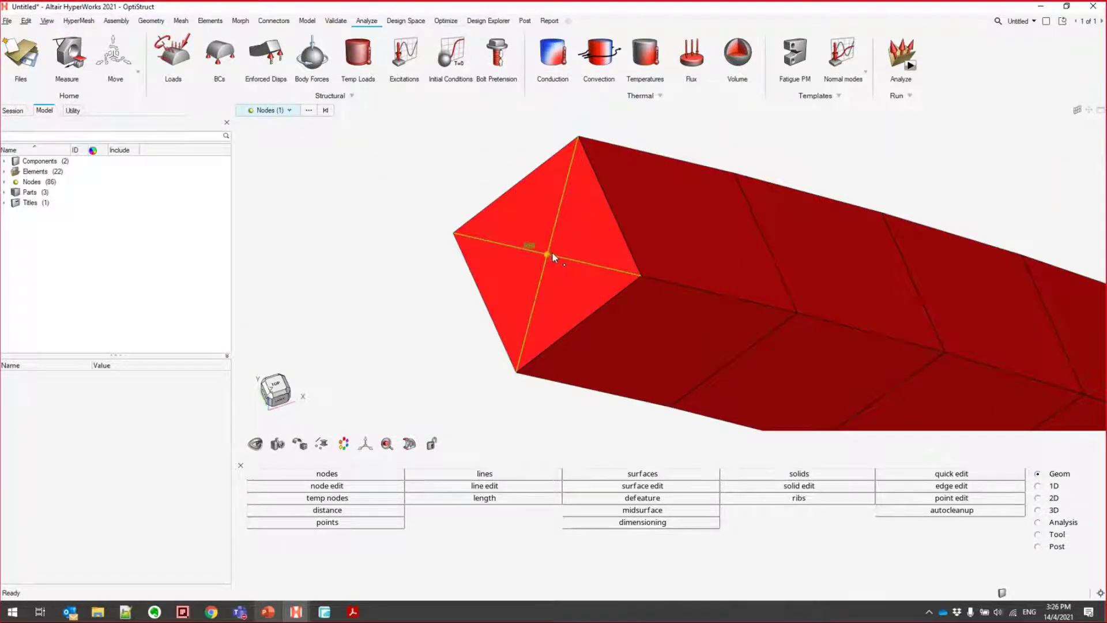
key("Escape")
scroll(558, 256, "up", 2)
scroll(558, 256, "down", 8)
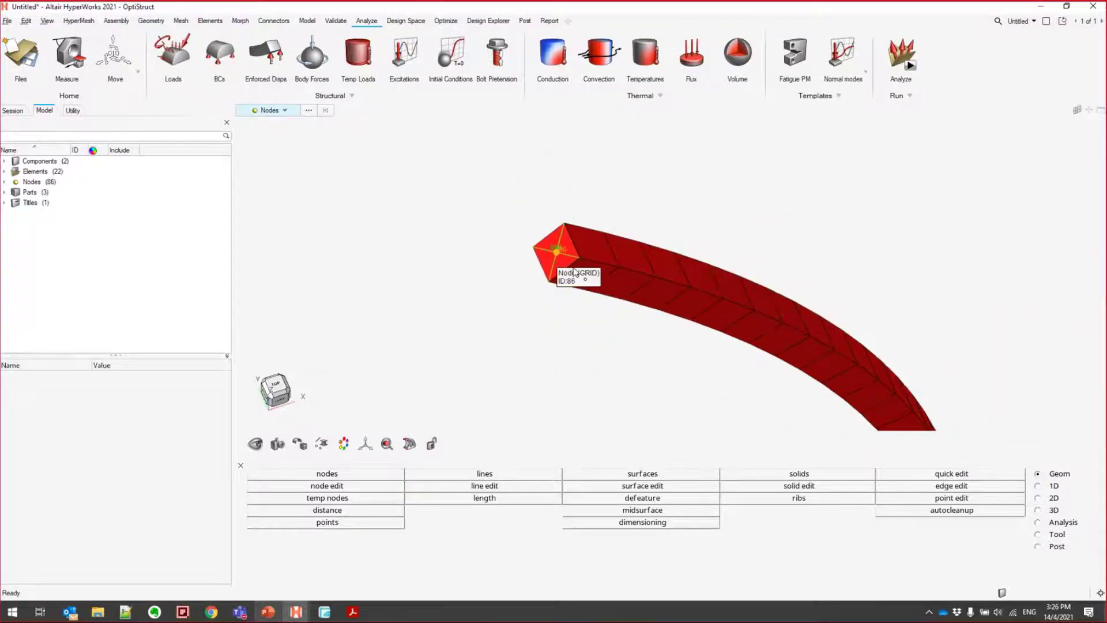
Switch to the CH04 exercise PDF and review the objectives page, highlighting the node number of the SPC constraint
key("alt+Tab")
key("alt+Tab")
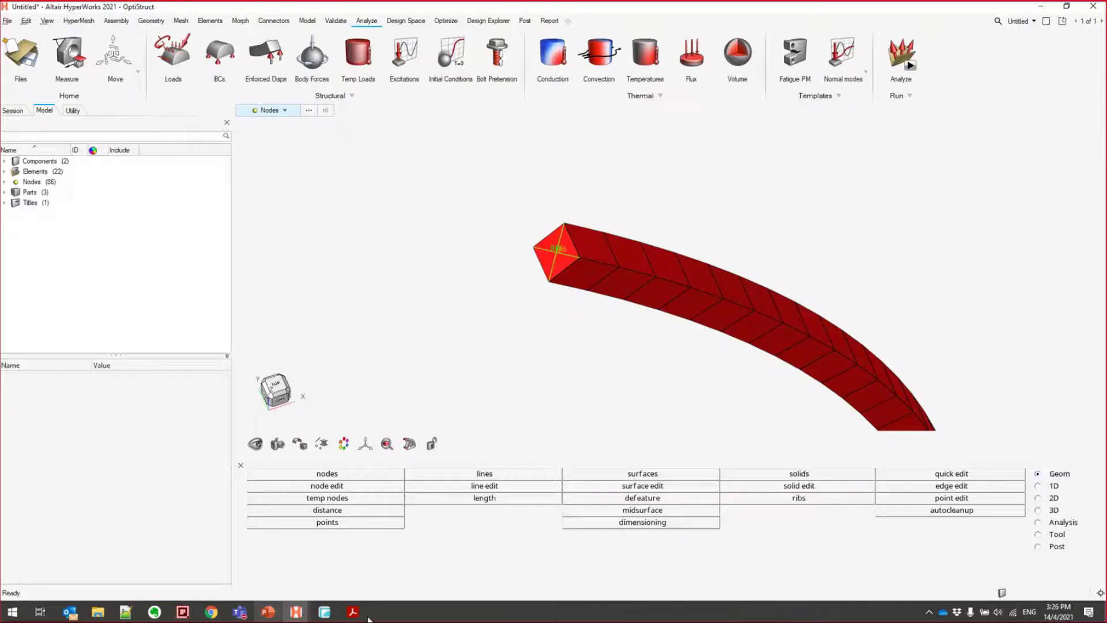
mouse_move(353, 612)
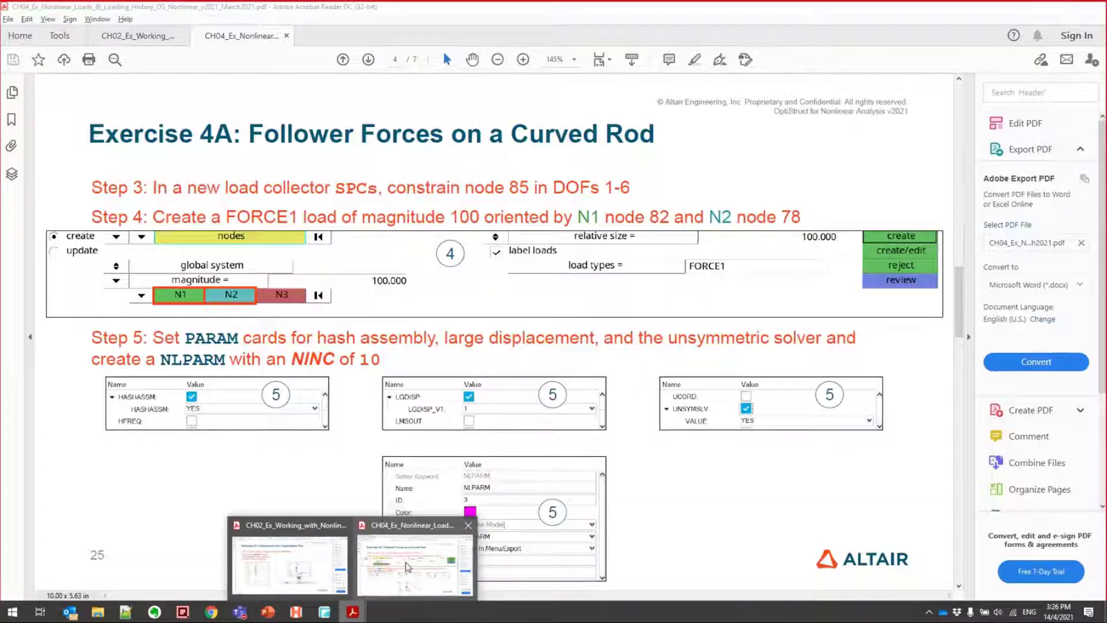
left_click(412, 567)
scroll(513, 359, "up", 2)
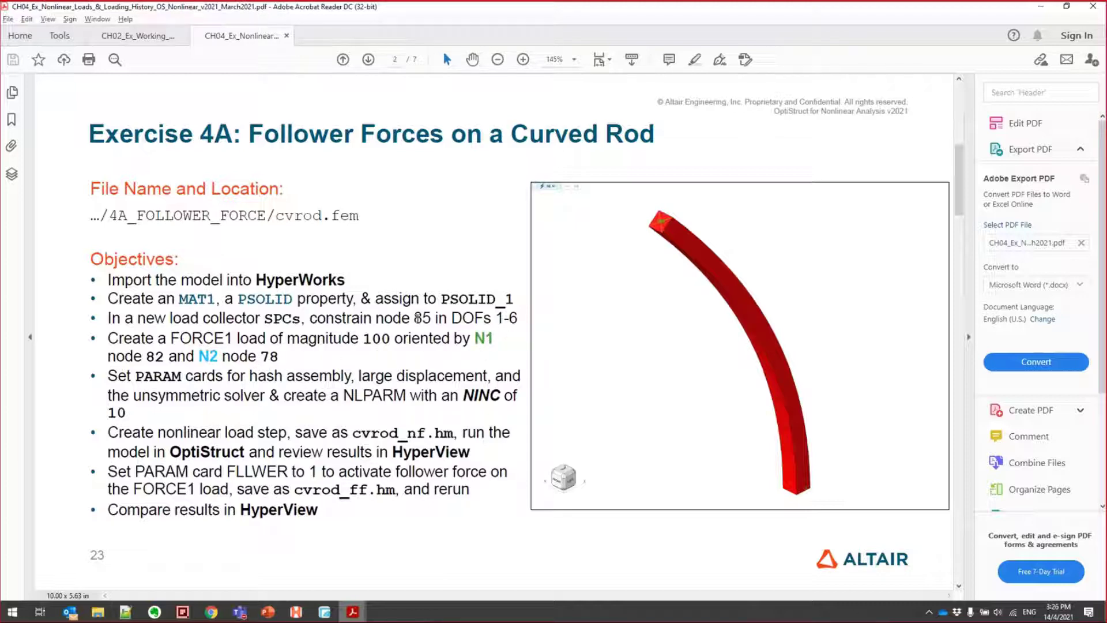
left_click_drag(415, 318, 448, 319)
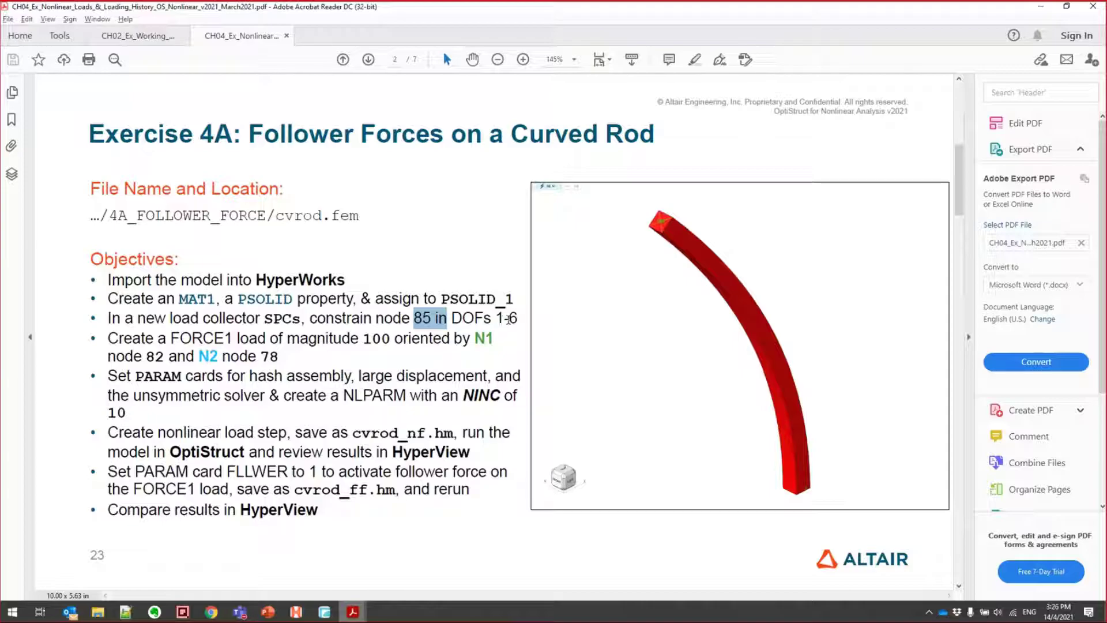
Return to HyperWorks, inspect the rod's lower end and close the panel area to enlarge the graphics view
key("alt+Tab")
scroll(638, 371, "up", 3)
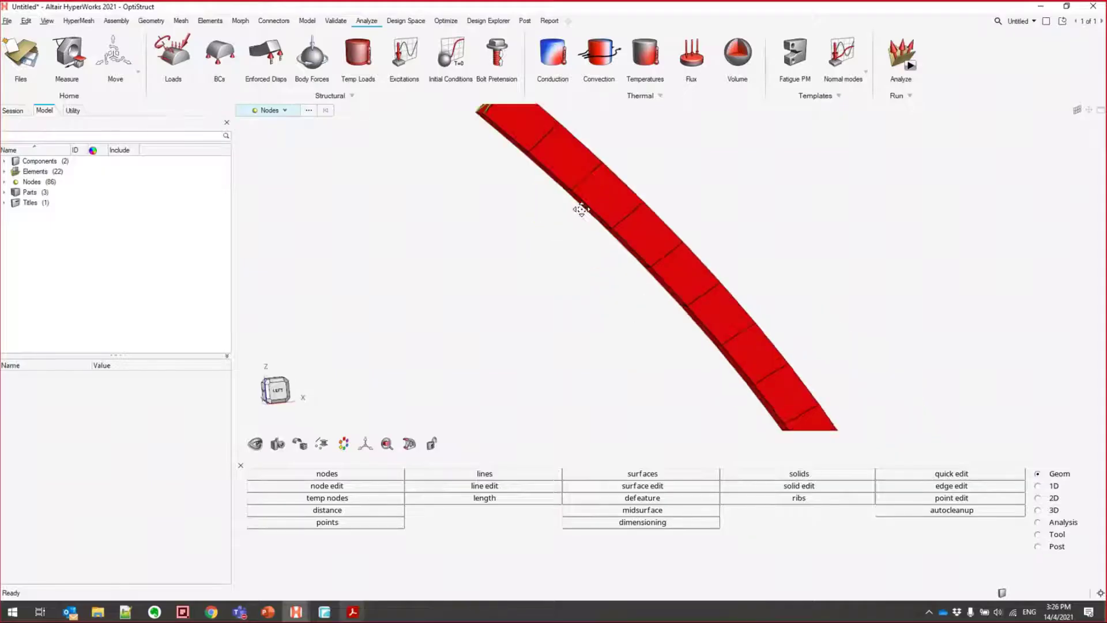
right_click_drag(271, 239, 610, 340)
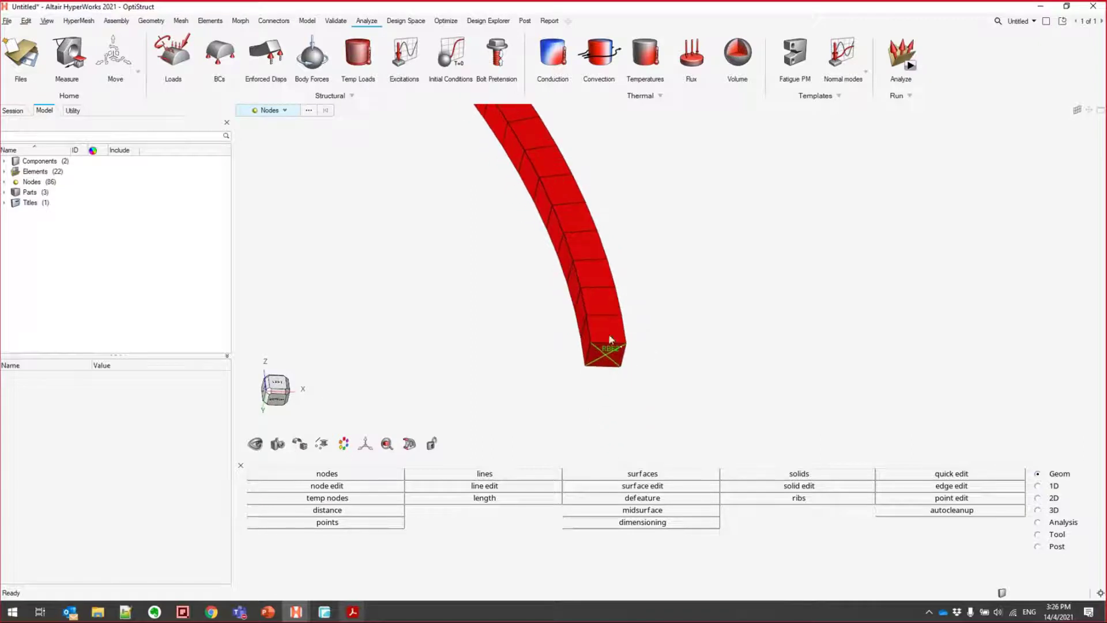
left_click(241, 465)
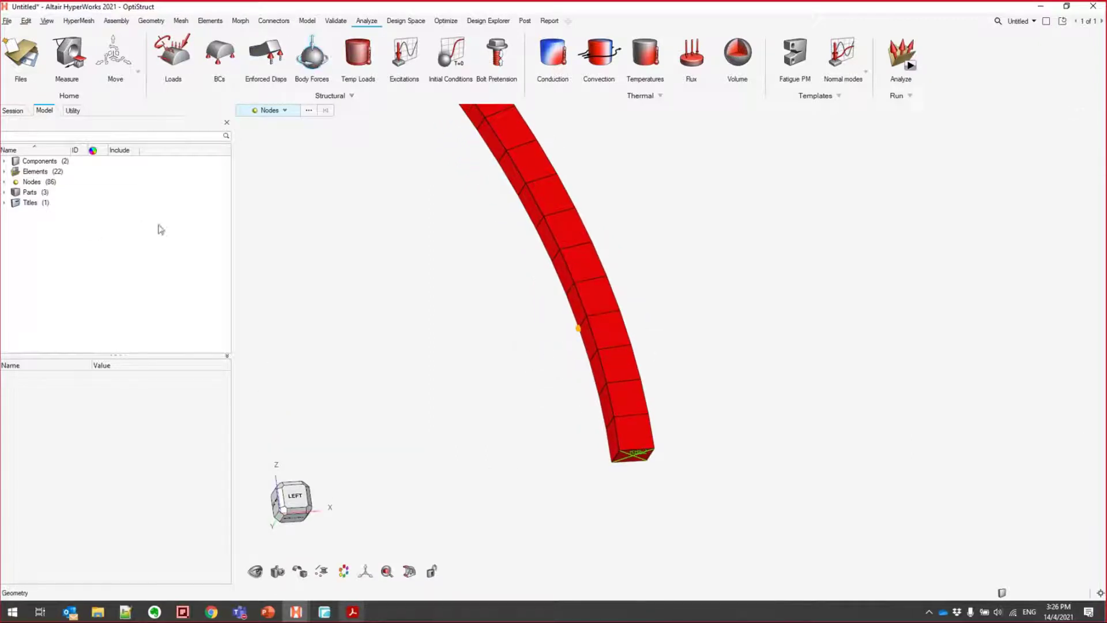
Check the MAT1 and PSOLID settings of Step 2 in the exercise PDF and return to HyperWorks
key("alt+Tab")
scroll(357, 290, "down", 2)
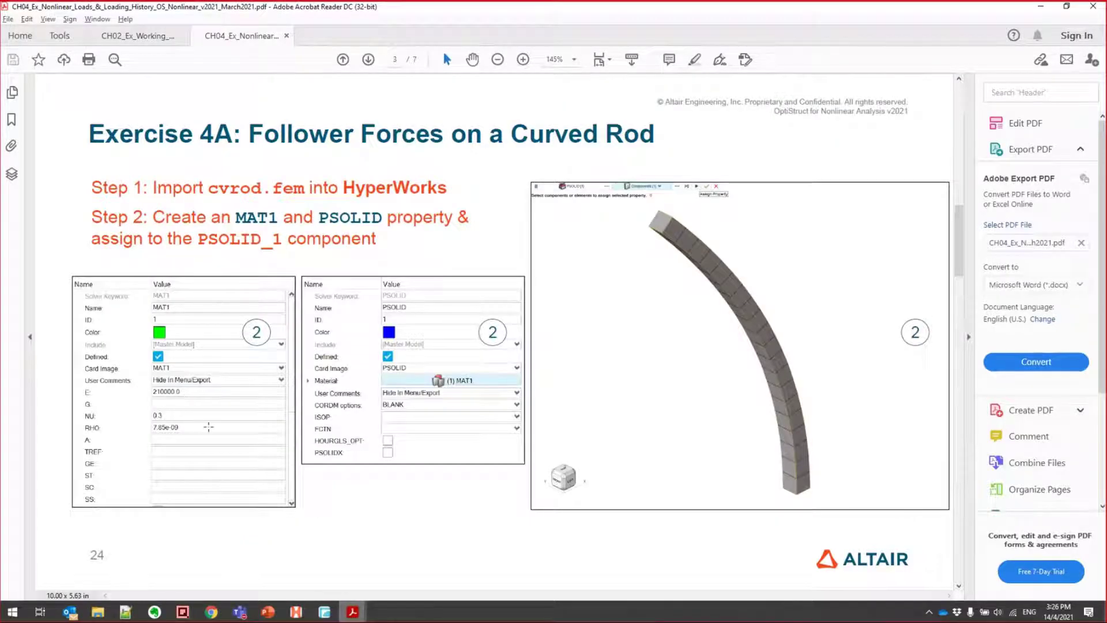
key("alt+Tab")
right_click(105, 203)
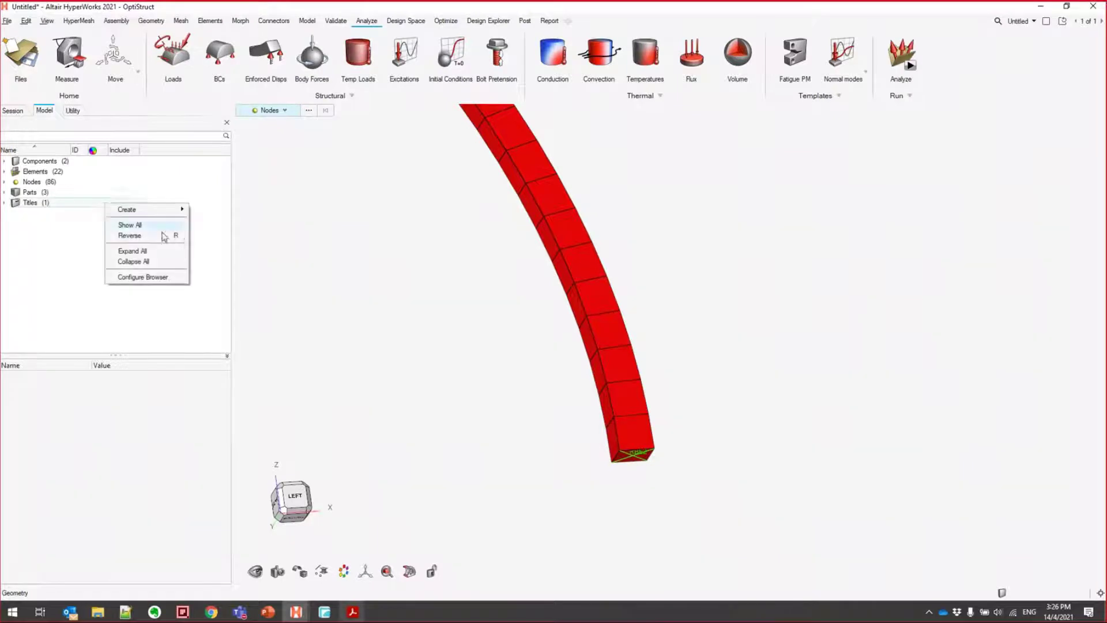
left_click(131, 202)
right_click(129, 199)
left_click(182, 183)
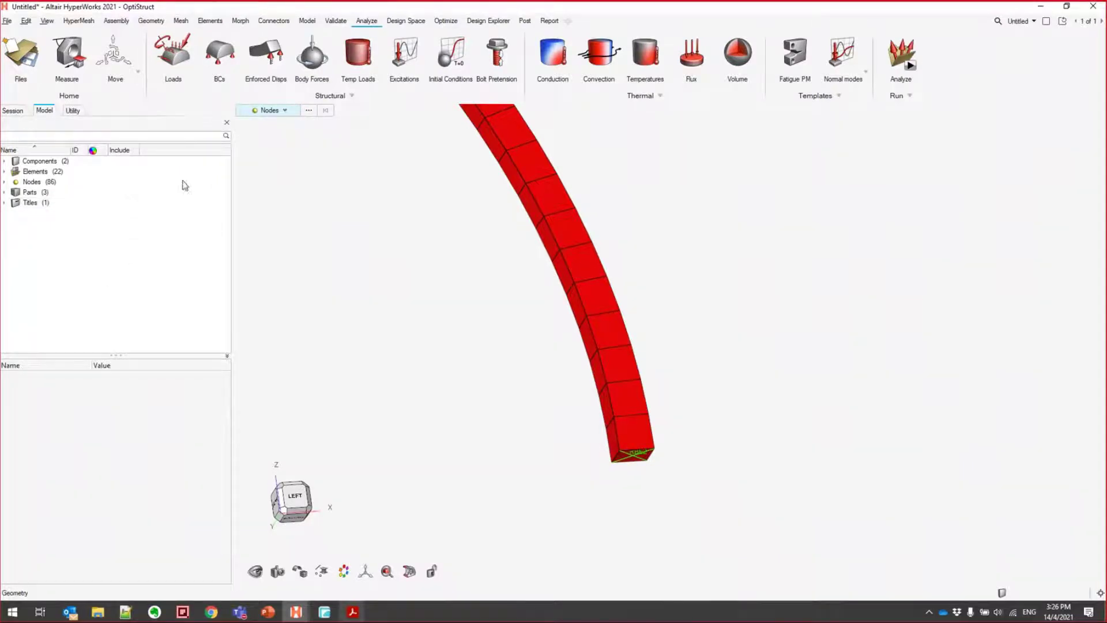
Create a MAT1 material in the model and name it steel
right_click(184, 181)
mouse_move(225, 190)
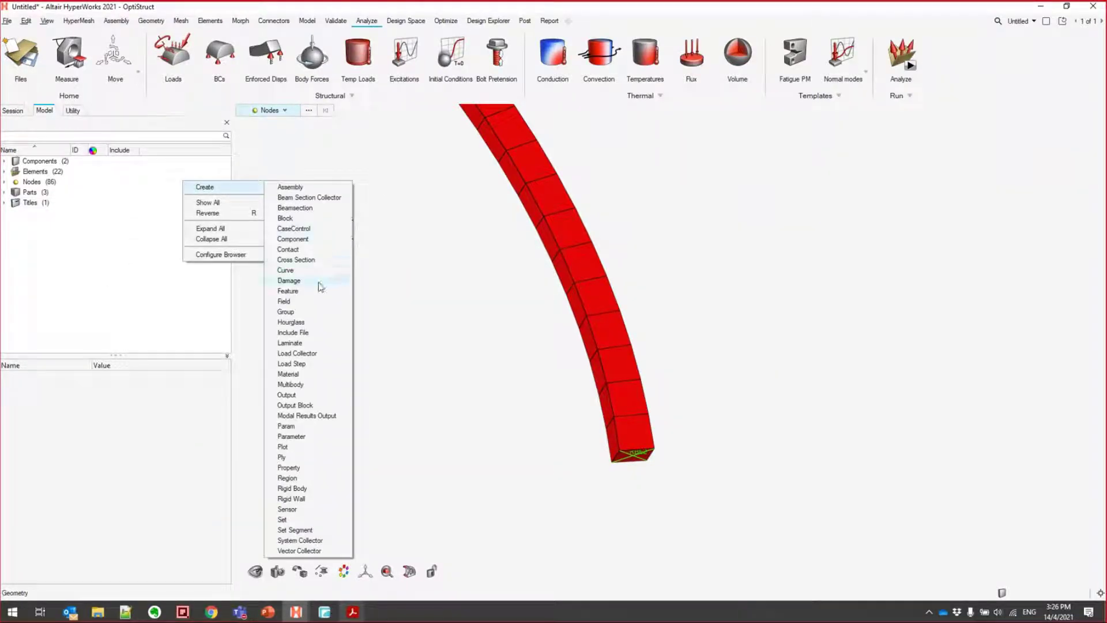
left_click(304, 374)
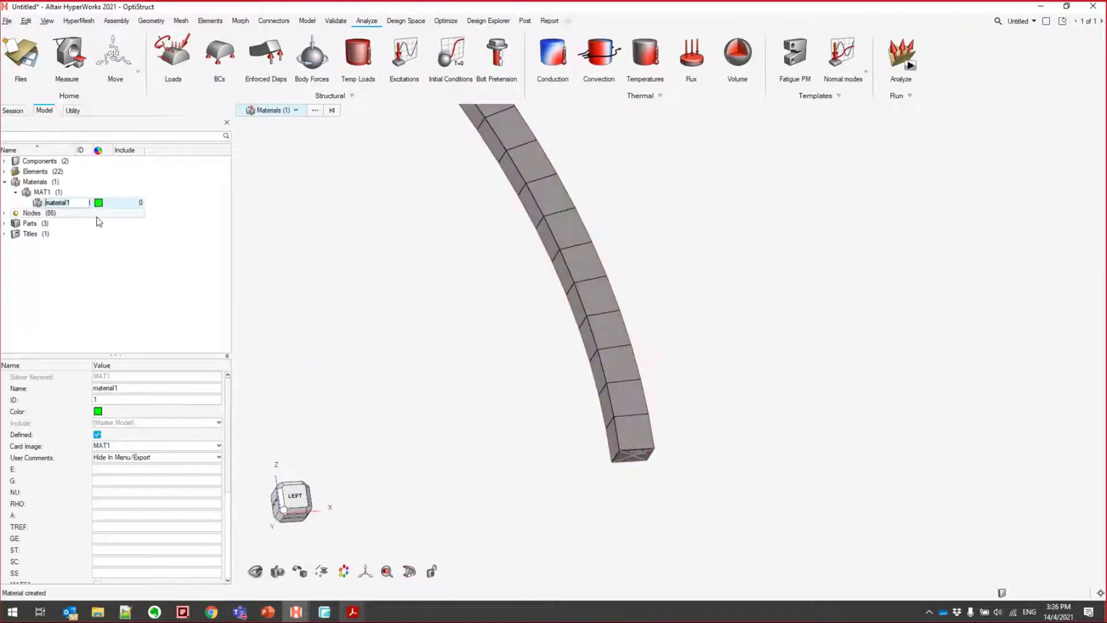
key("Return")
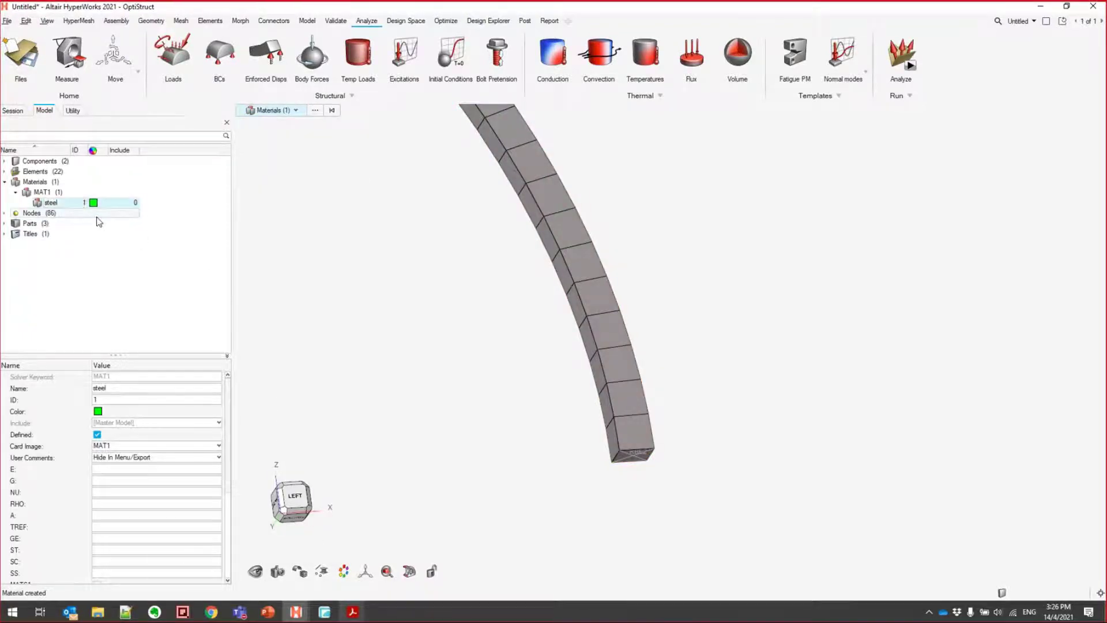
Set the steel material's E to 210000, NU to 0.3 and RHO to 7.85e-09
left_click(127, 469)
type("210000")
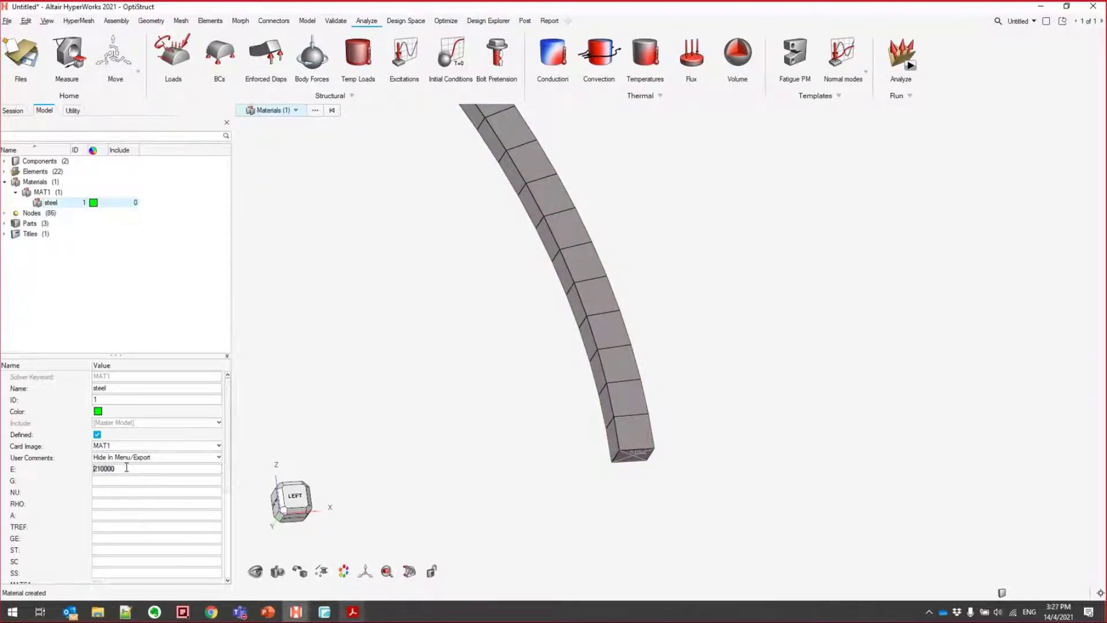
left_click(143, 482)
left_click(141, 492)
type("0.3")
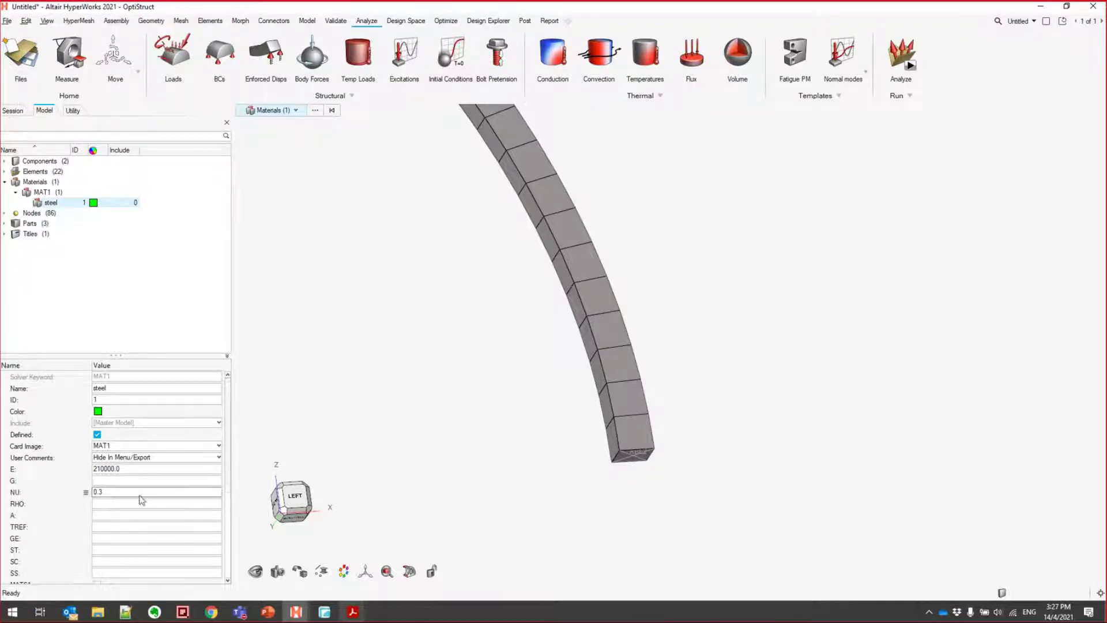
left_click(138, 504)
type("7.85e-09")
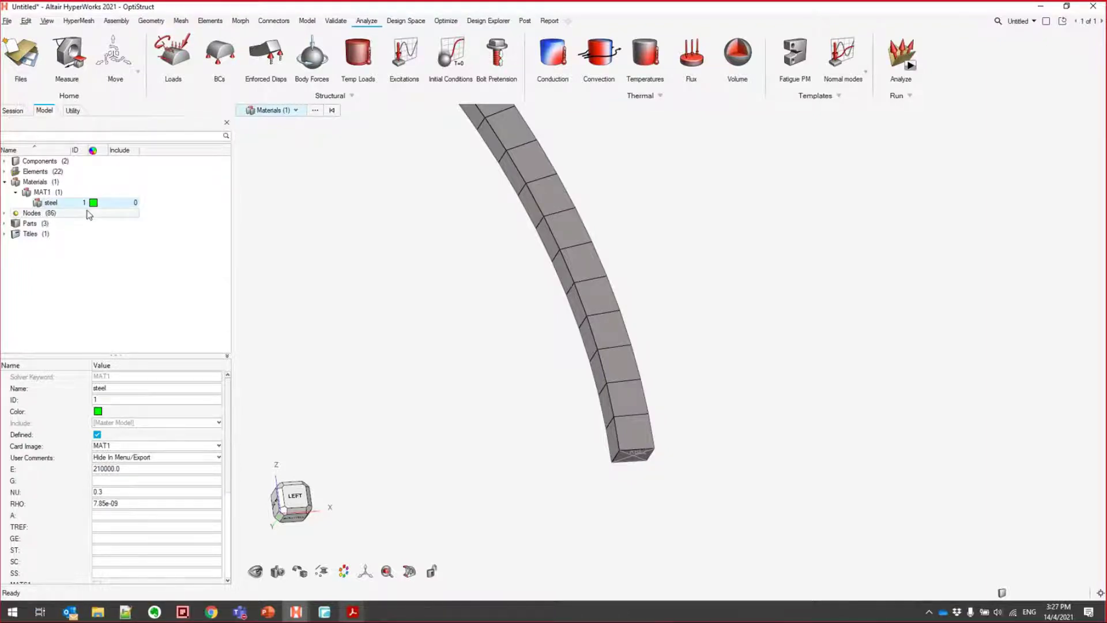
Create a property named beam and set its card image to PSOLID
right_click(184, 205)
mouse_move(216, 211)
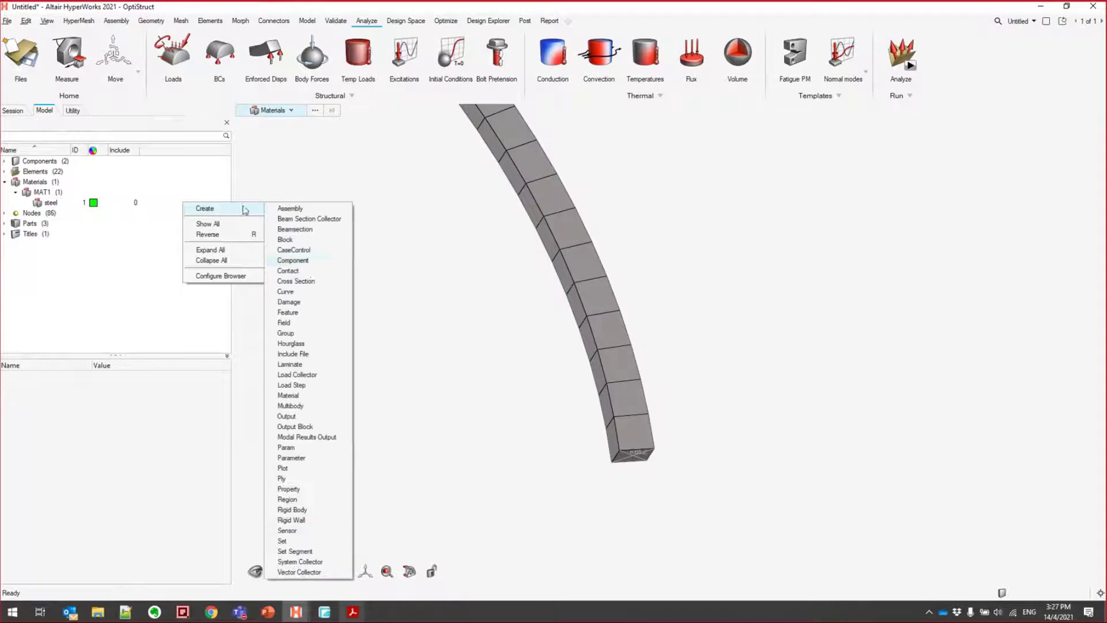
left_click(306, 489)
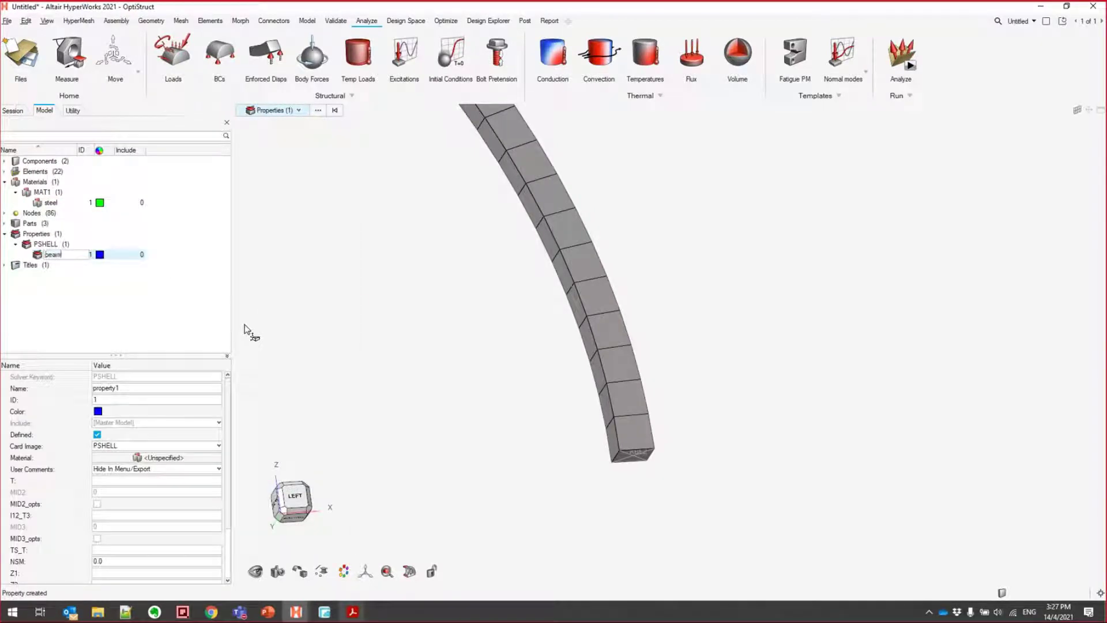
key("Return")
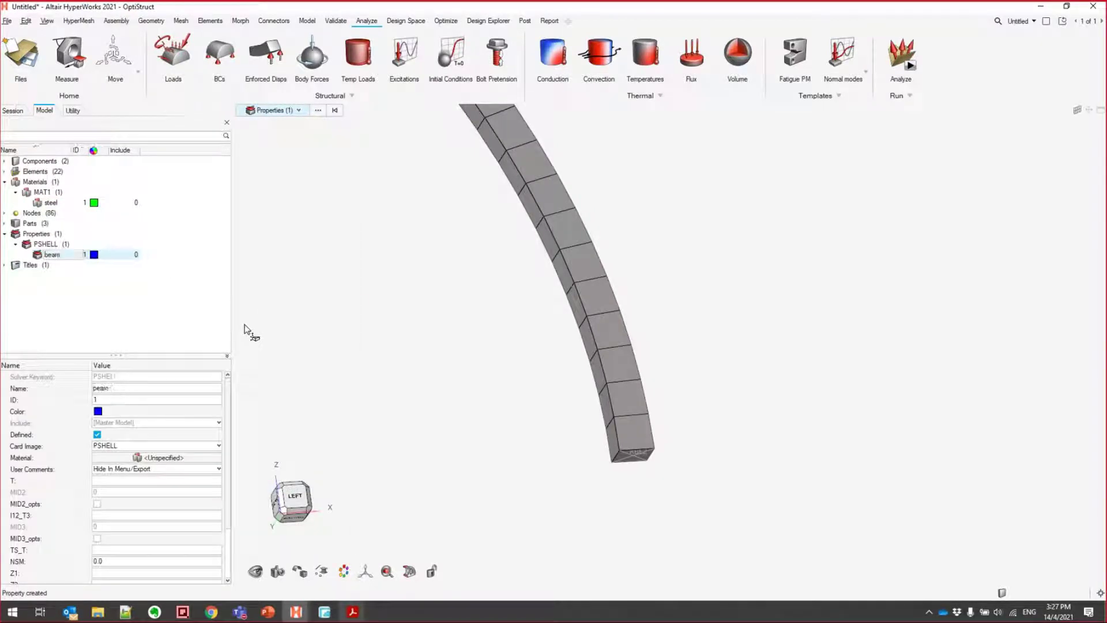
left_click(135, 479)
left_click(156, 445)
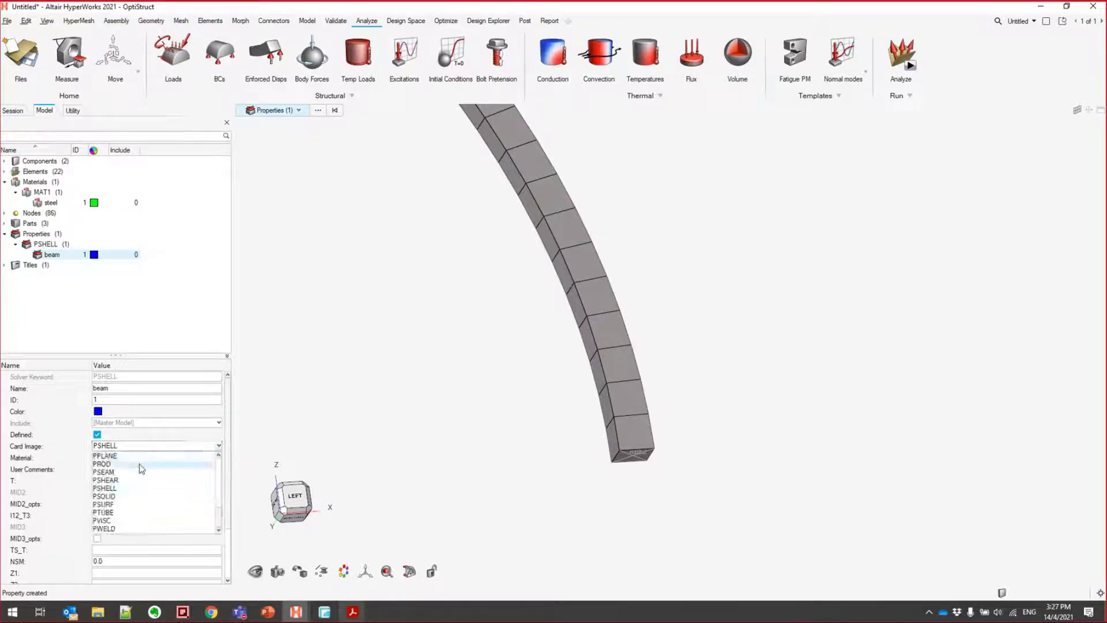
left_click(136, 503)
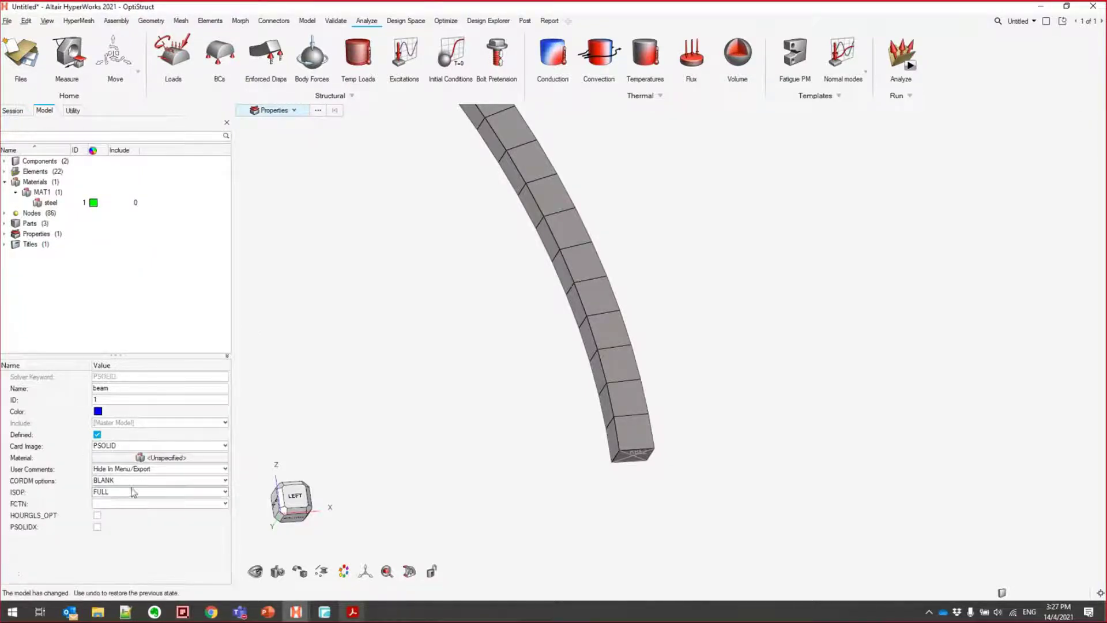
Assign the steel material to the beam property and expand the properties to show it in the model tree
left_click(162, 458)
left_click(181, 469)
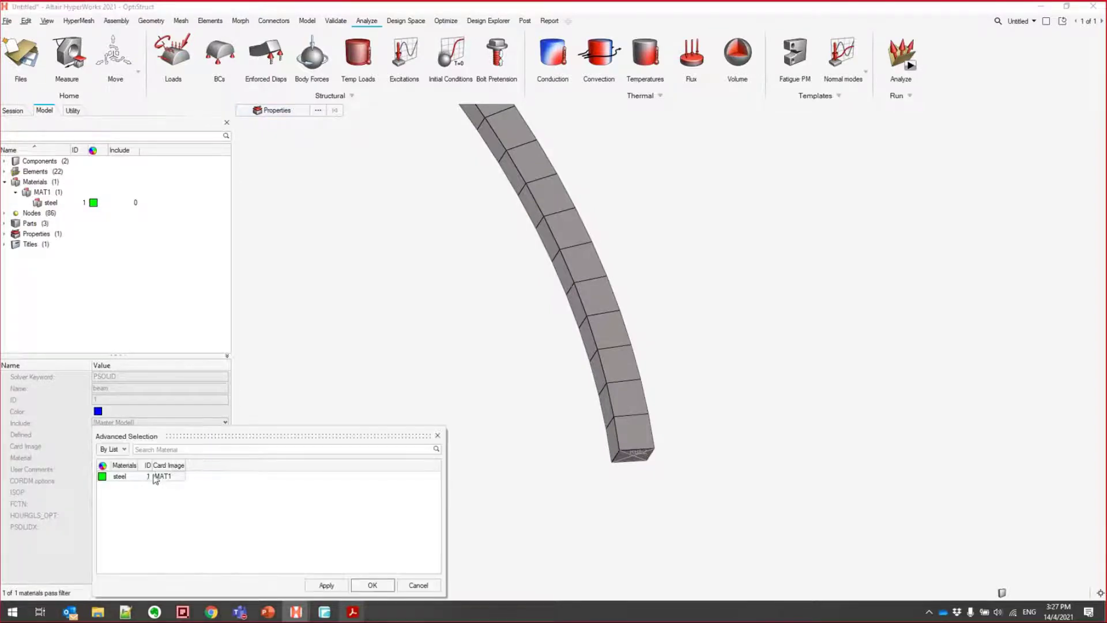
left_click(372, 585)
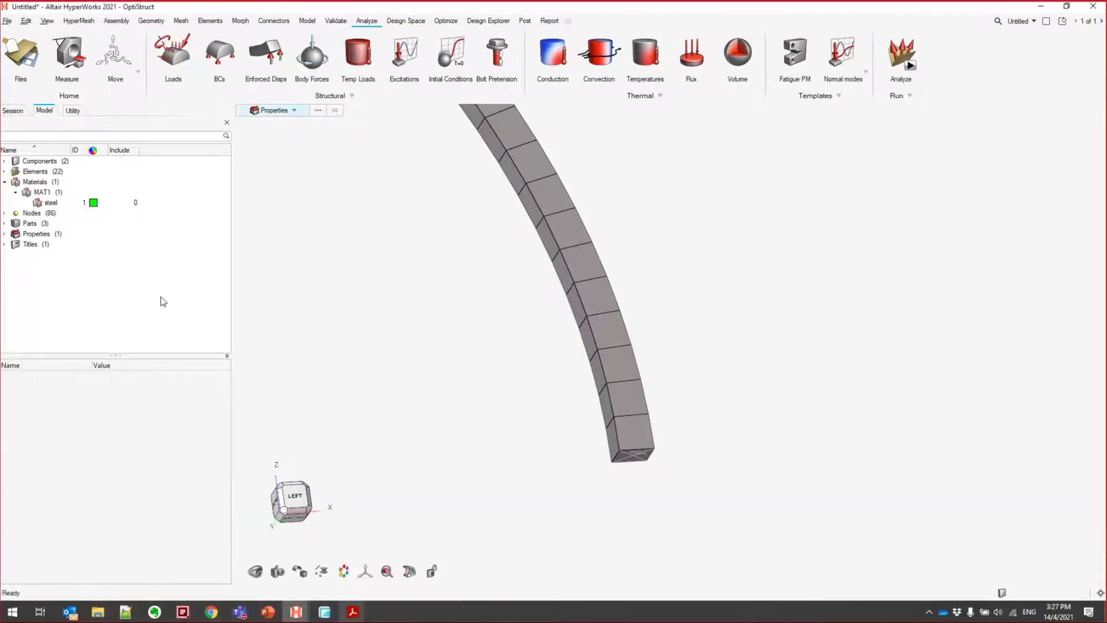
left_click(5, 234)
left_click(16, 244)
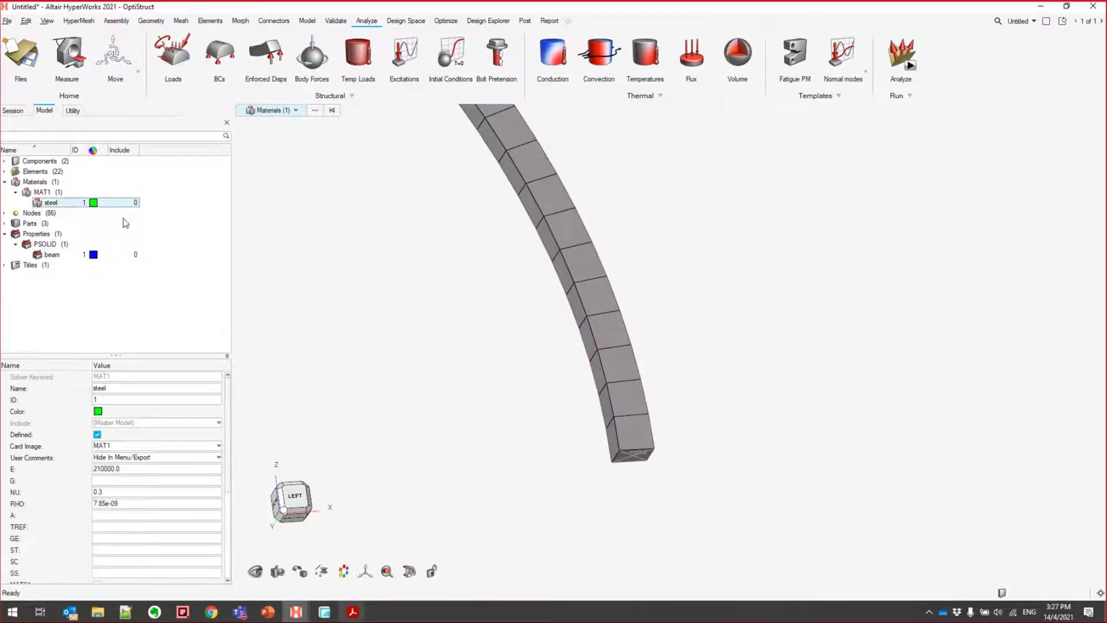
Assign the beam property to the PSOLID_1 component
left_click(5, 161)
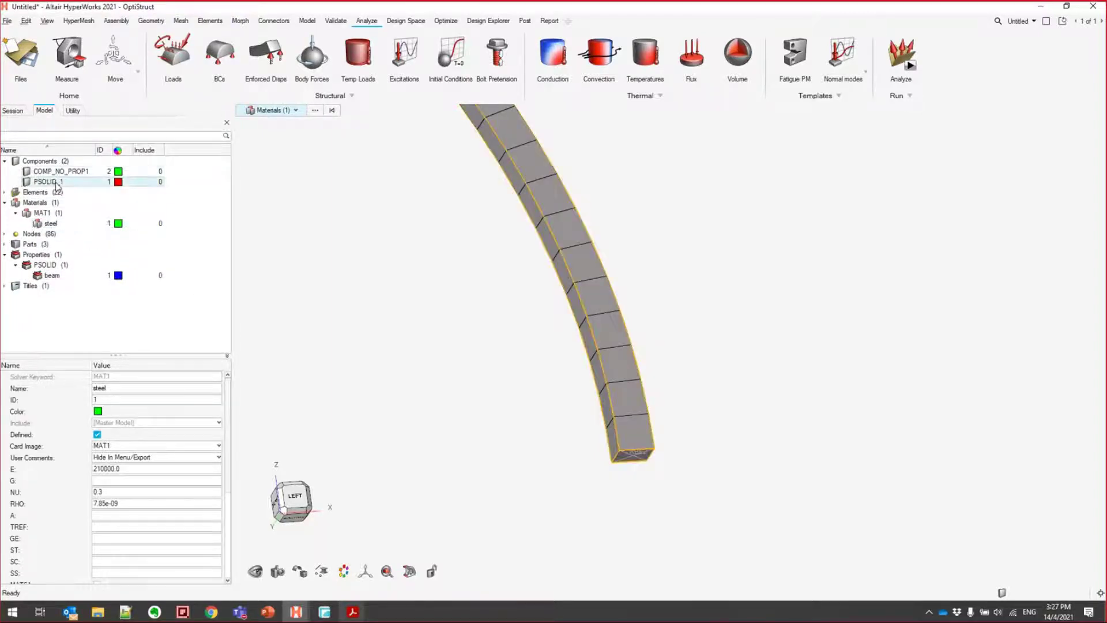
left_click(56, 182)
left_click(164, 434)
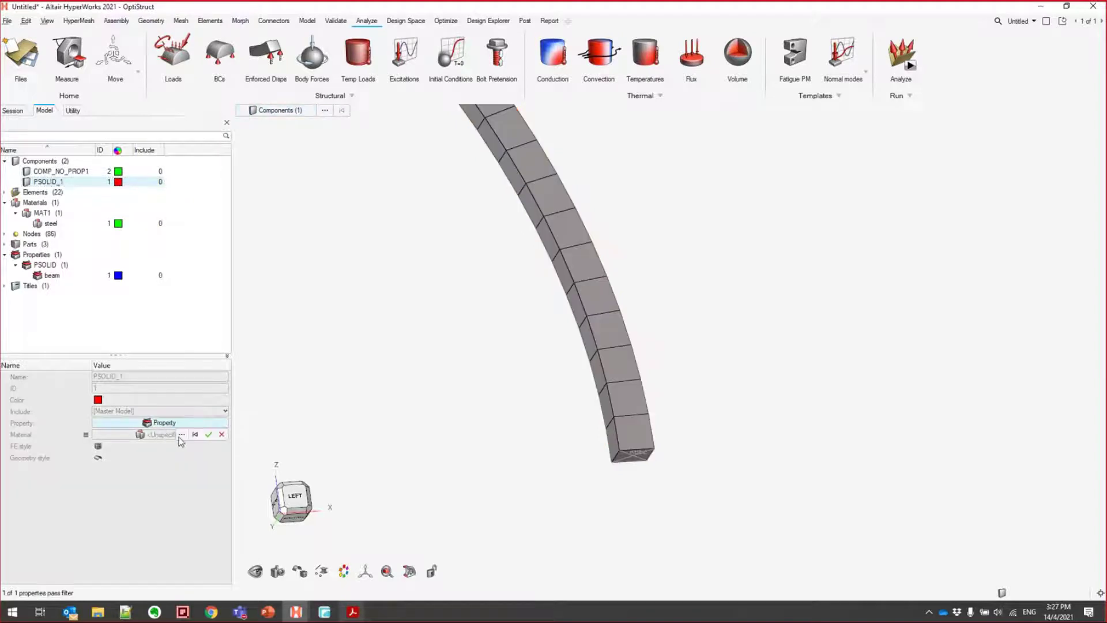
left_click(182, 434)
left_click(159, 480)
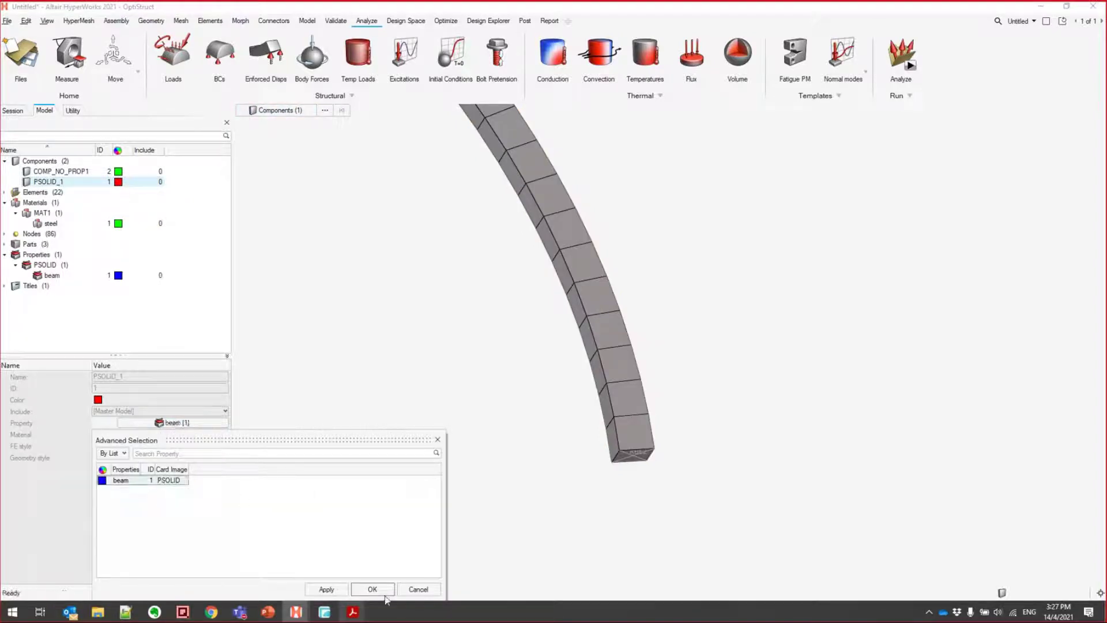
left_click(371, 588)
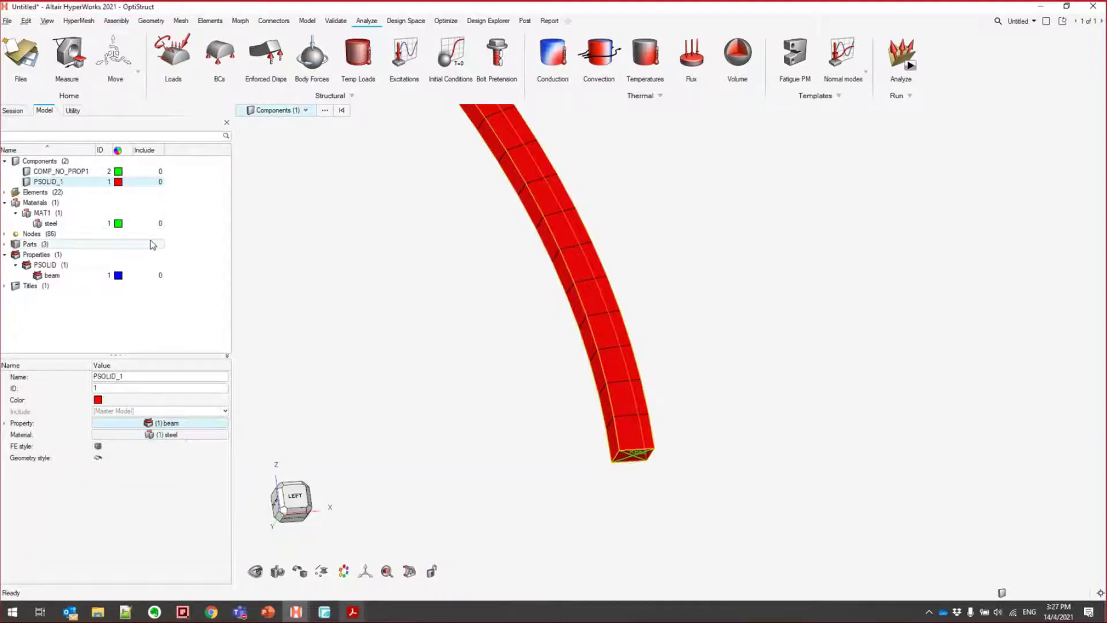
scroll(508, 237, "up", 1)
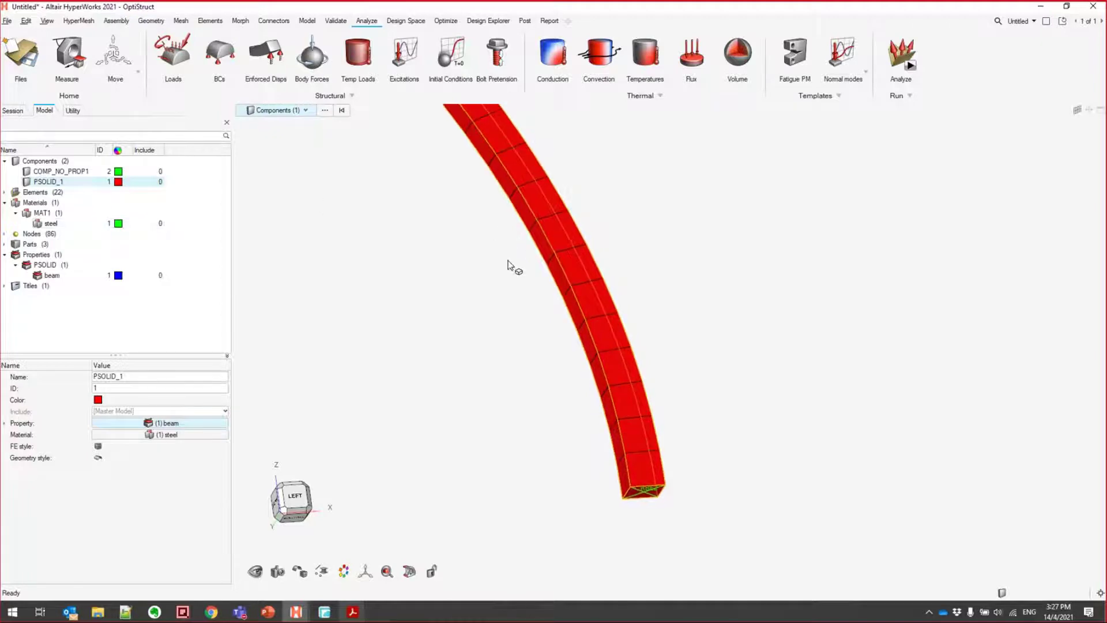
left_click(219, 262)
right_click(213, 210)
mouse_move(233, 215)
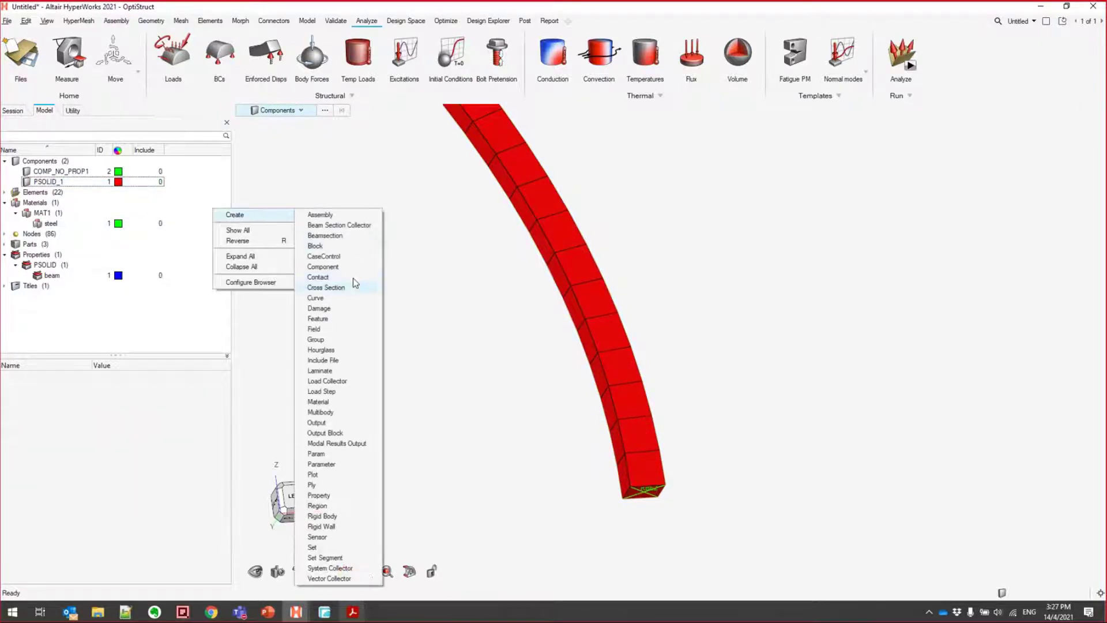
left_click(226, 178)
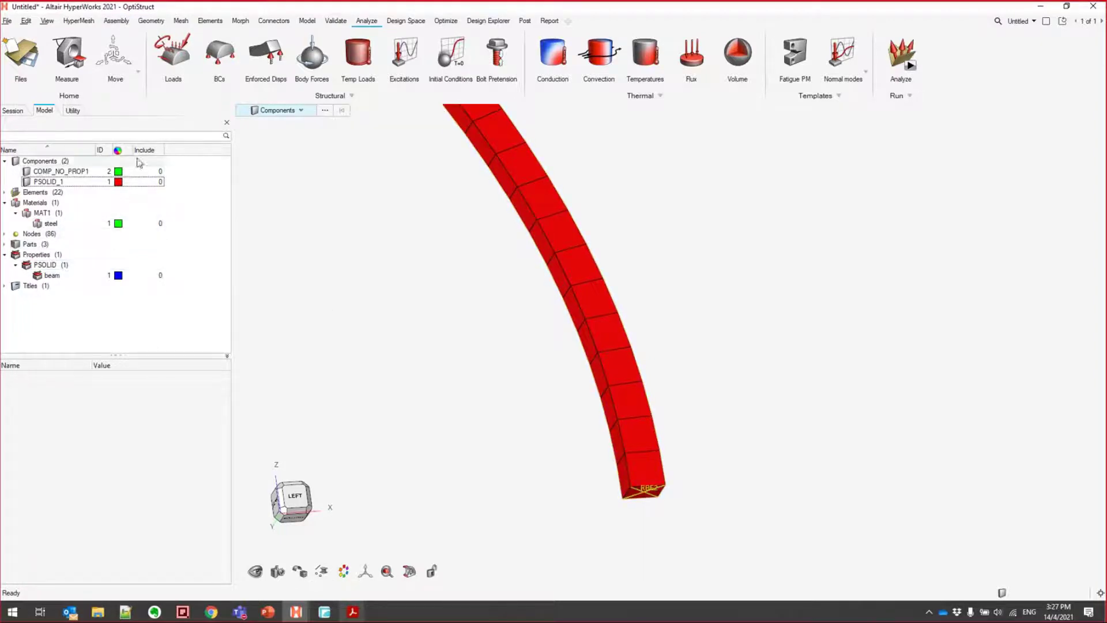
Start creating a constraint and select the RBE2 centre node at the rod's lower end
left_click(220, 61)
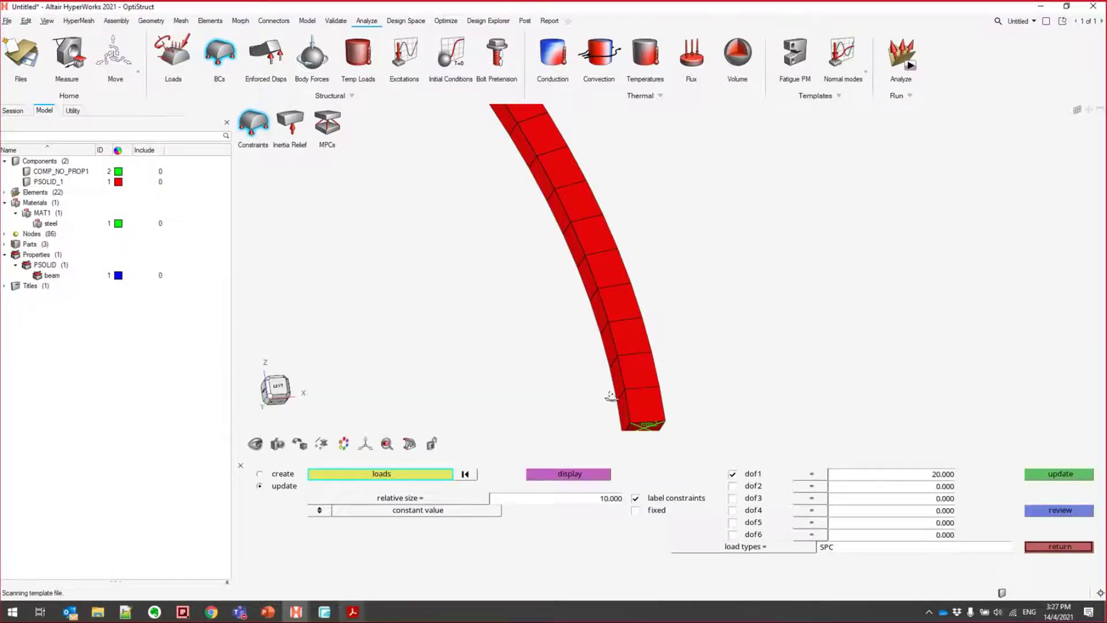
middle_click_drag(612, 395, 631, 335)
scroll(633, 345, "up", 5)
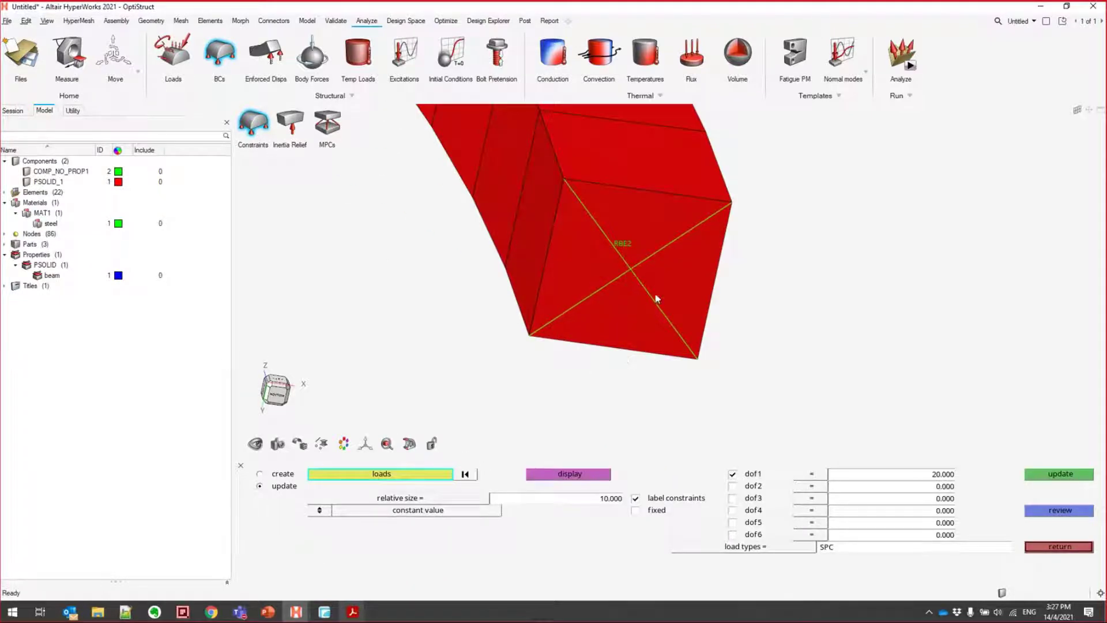
left_click(290, 476)
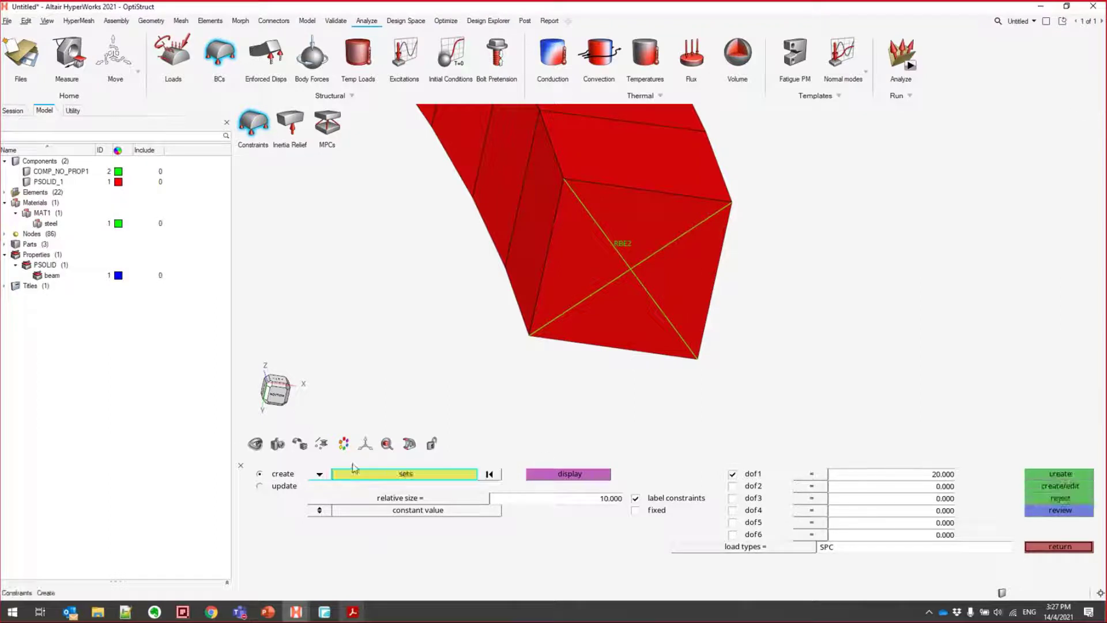
left_click(318, 474)
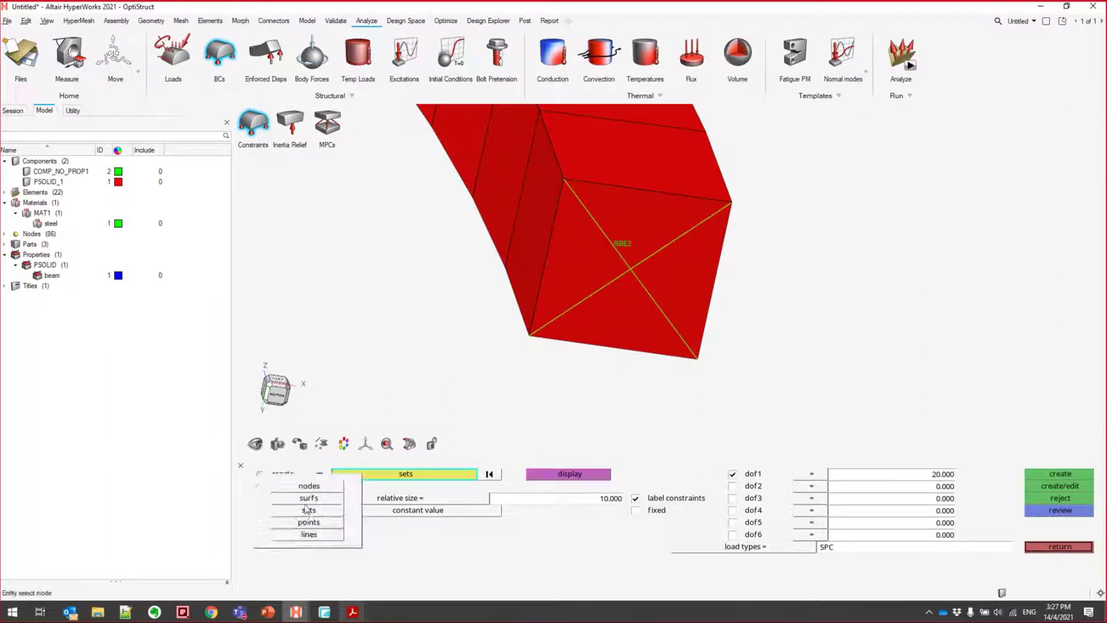
left_click(309, 486)
left_click(642, 273)
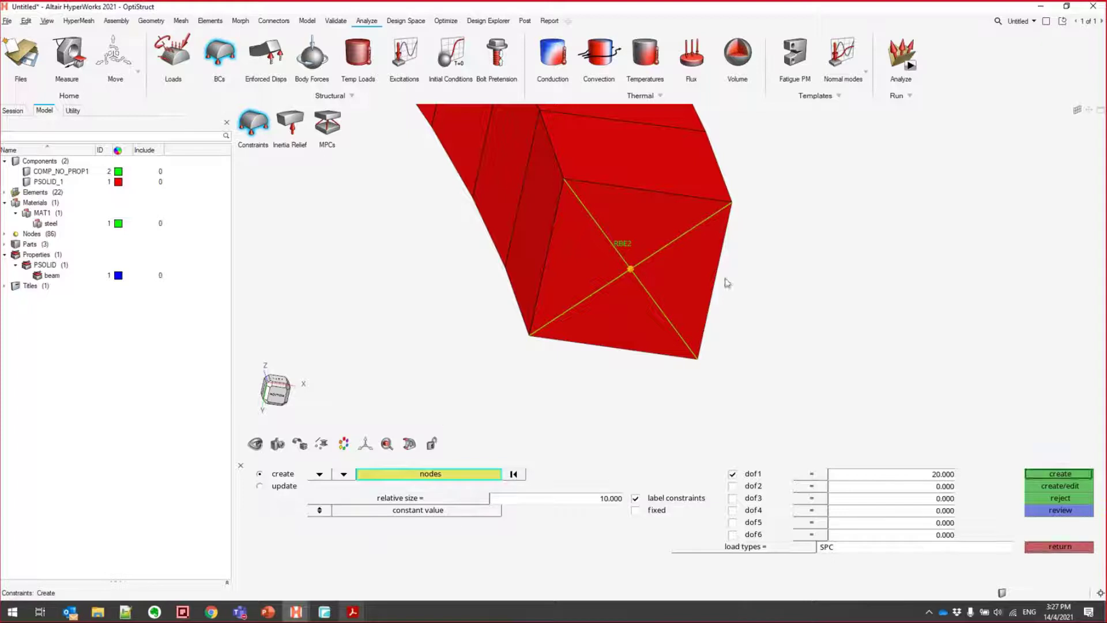
scroll(655, 279, "down", 2)
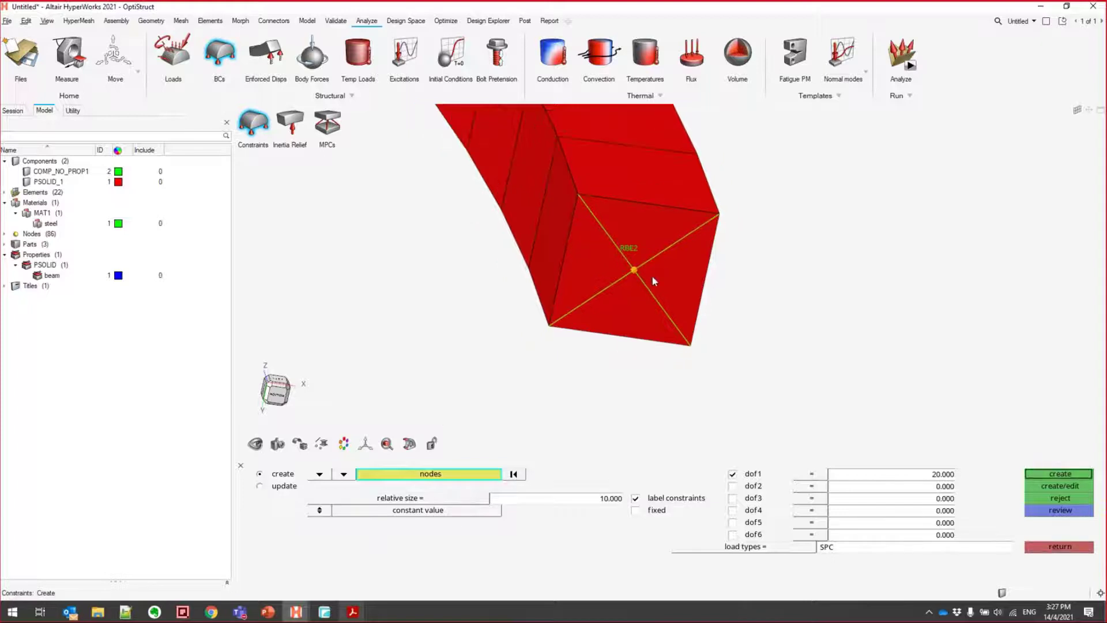
Create the SPC on the selected node with dof1 to dof6 all fixed at 0
left_click(734, 511)
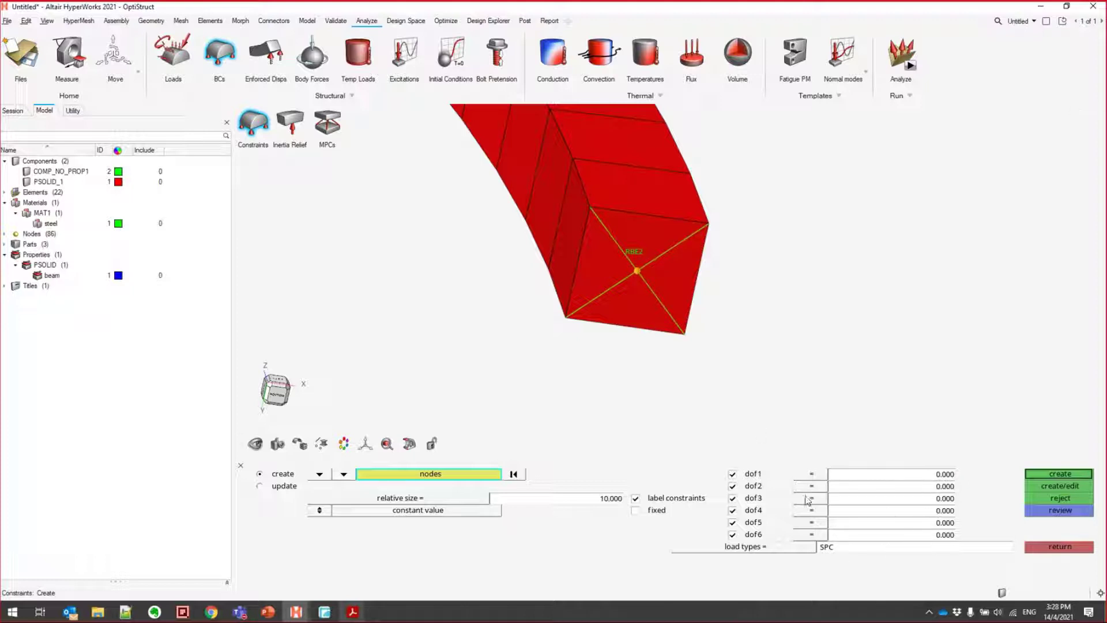
left_click(1068, 475)
mouse_move(691, 299)
left_mouse_down("ctrl")
mouse_move(662, 304)
mouse_move(674, 306)
left_mouse_up("ctrl")
scroll(720, 306, "up", 3)
scroll(763, 323, "down", 2)
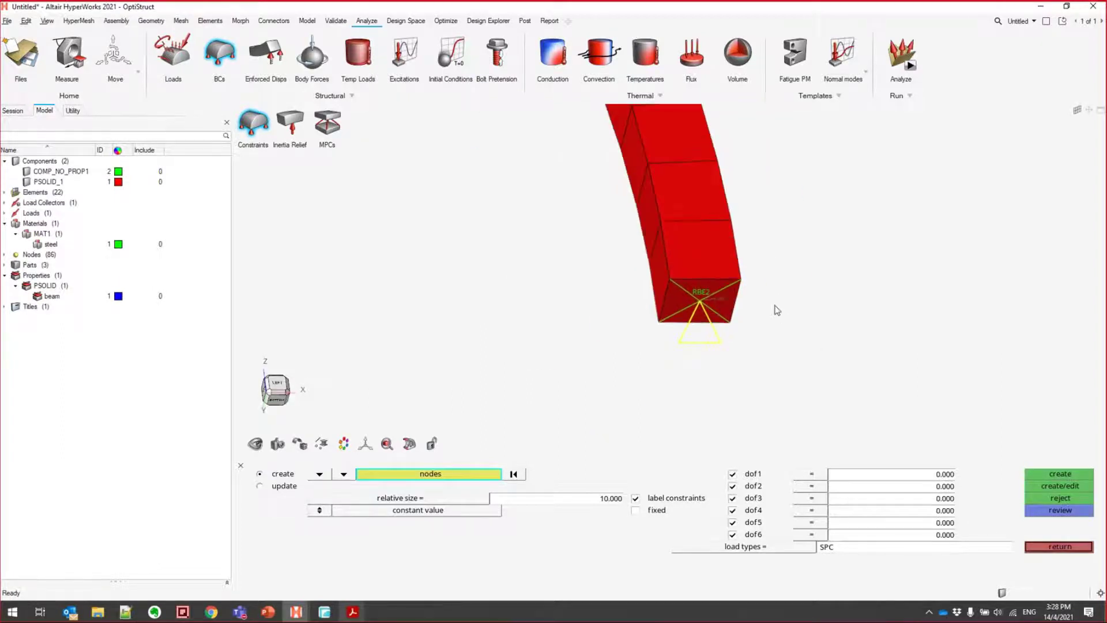
left_click(1060, 547)
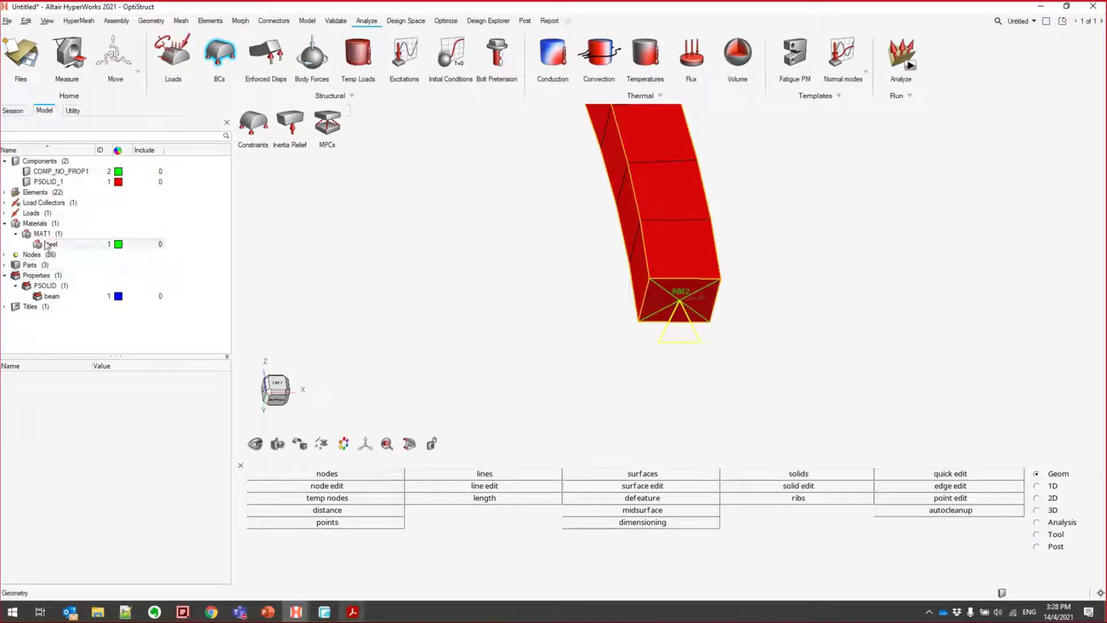
Find the load collector holding the new constraint and rename it spc
left_click(5, 213)
left_click(16, 223)
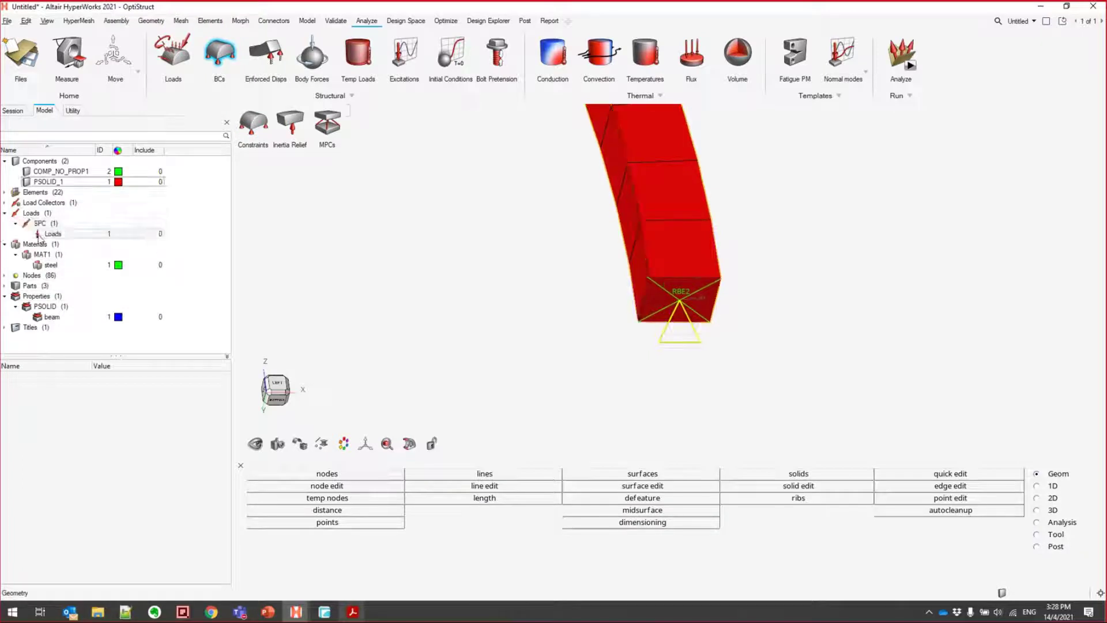
left_click(5, 202)
left_click(15, 213)
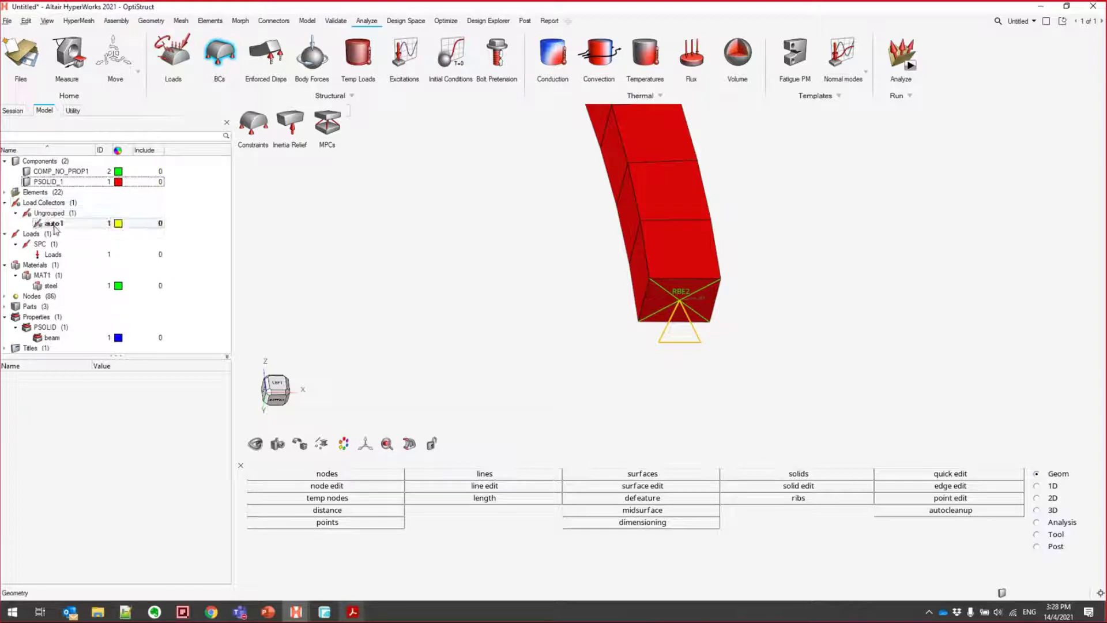
left_click(53, 223)
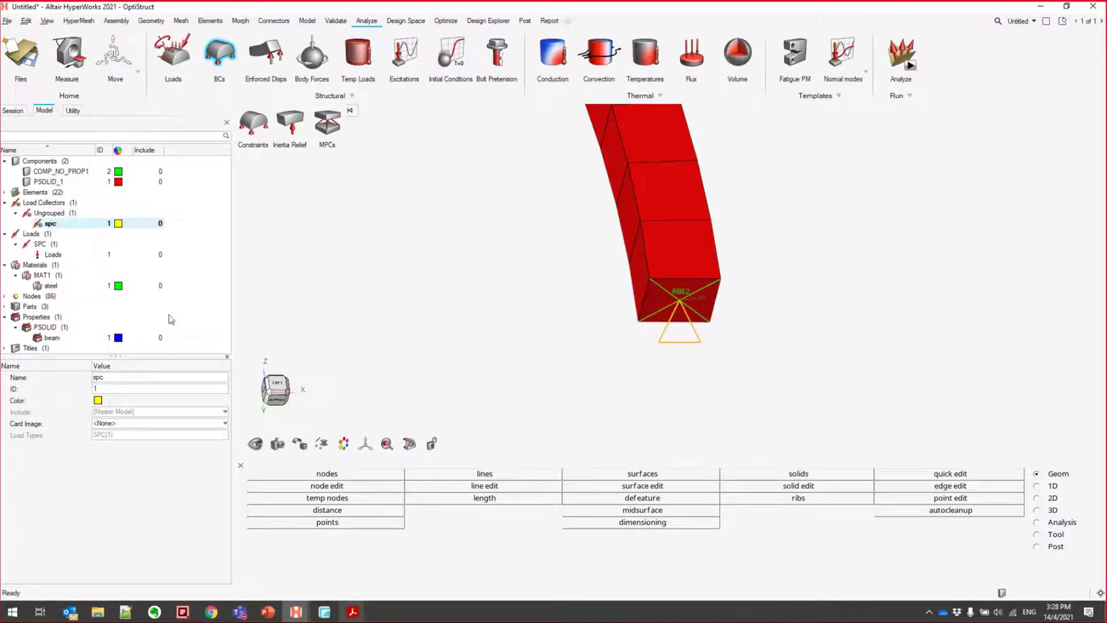
Inspect the rod's upper end, then check Steps 3 and 4 in the exercise PDF and return to HyperWorks
left_click(579, 269)
scroll(551, 227, "down", 5)
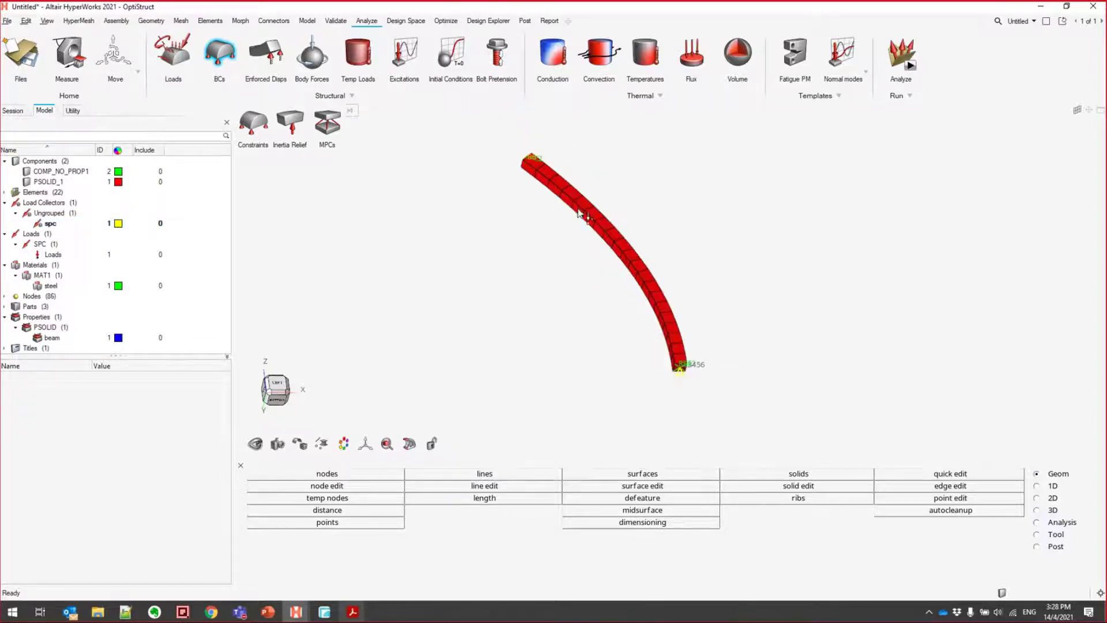
left_click_drag(578, 214, 595, 240, "ctrl")
scroll(553, 250, "up", 5)
scroll(537, 248, "down", 3)
key("alt+Tab")
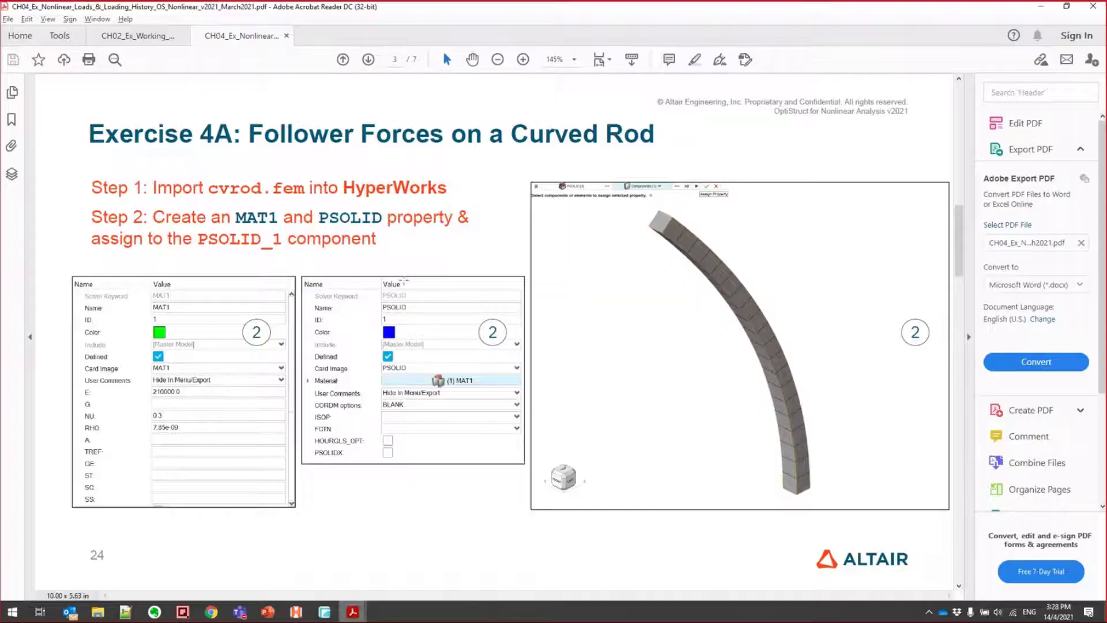
scroll(383, 273, "down", 1)
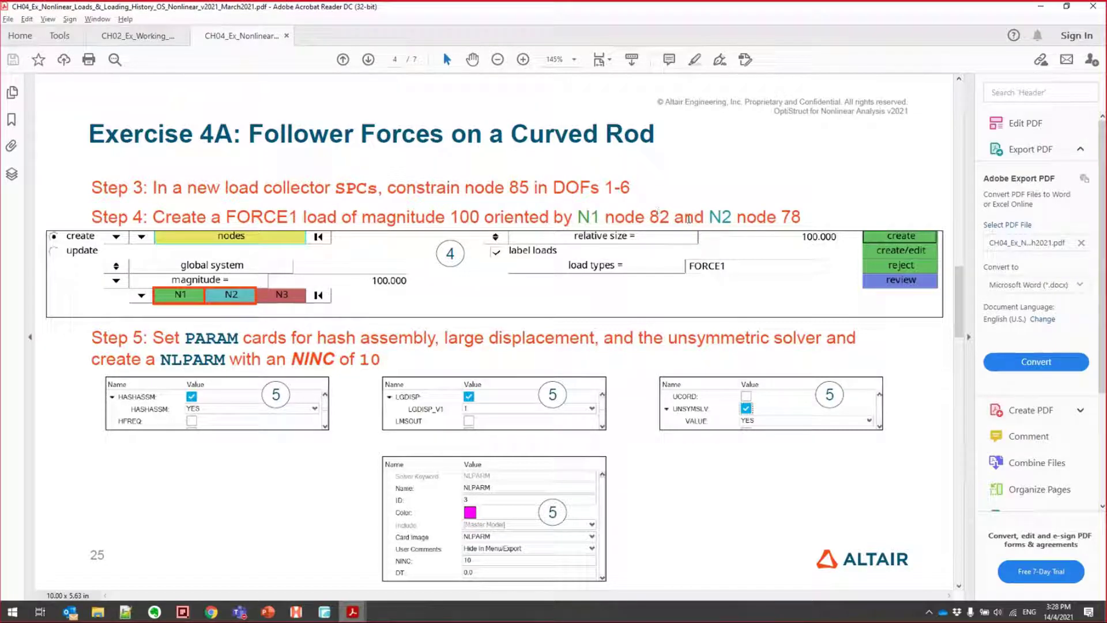
key("alt+Tab")
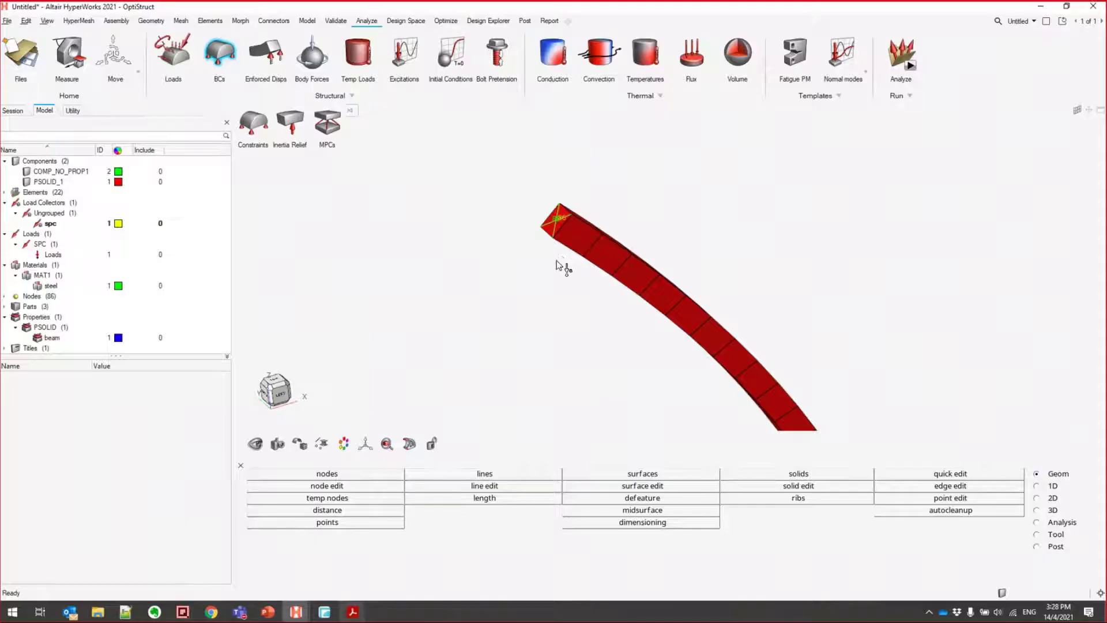
Duplicate the spc load collector and rename the copy force, keeping its card image as <None>
left_click(53, 223)
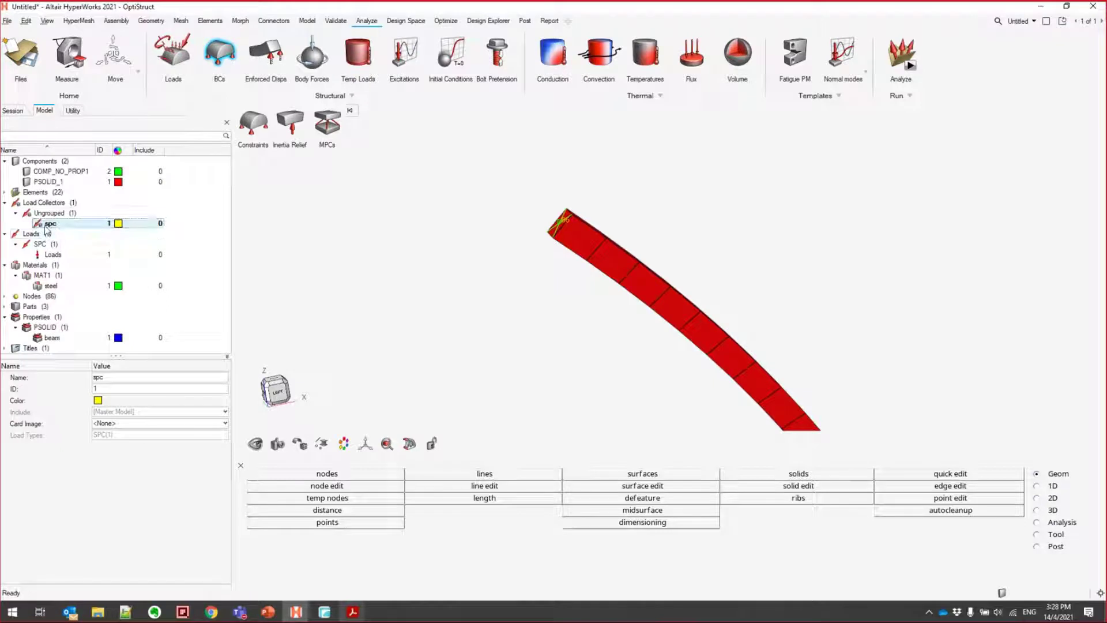
left_click(62, 214)
right_click(64, 216)
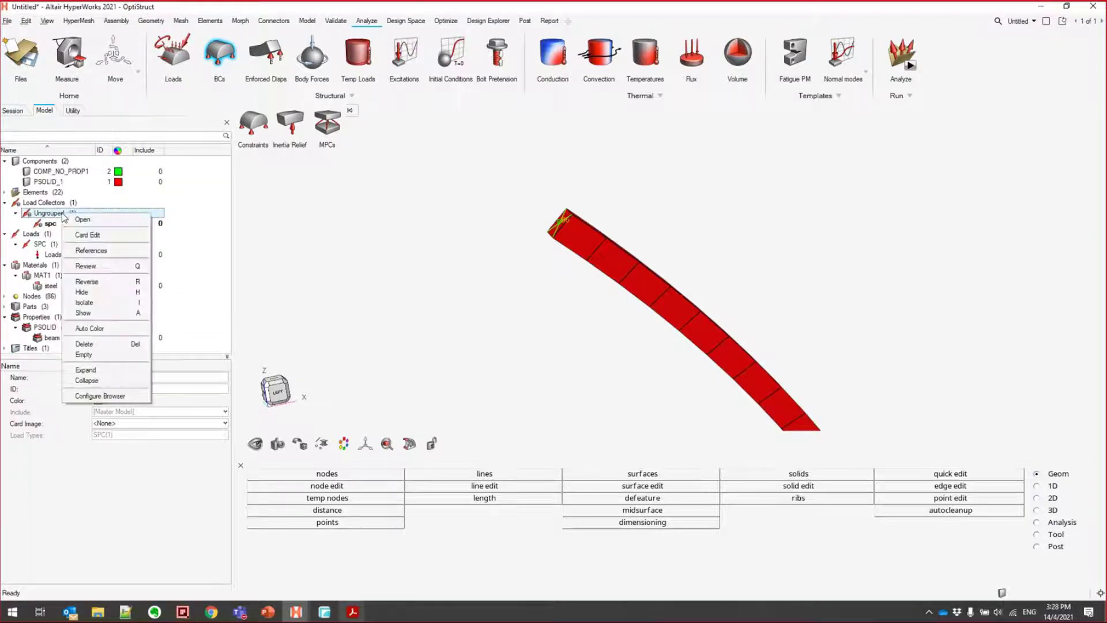
left_click(50, 223)
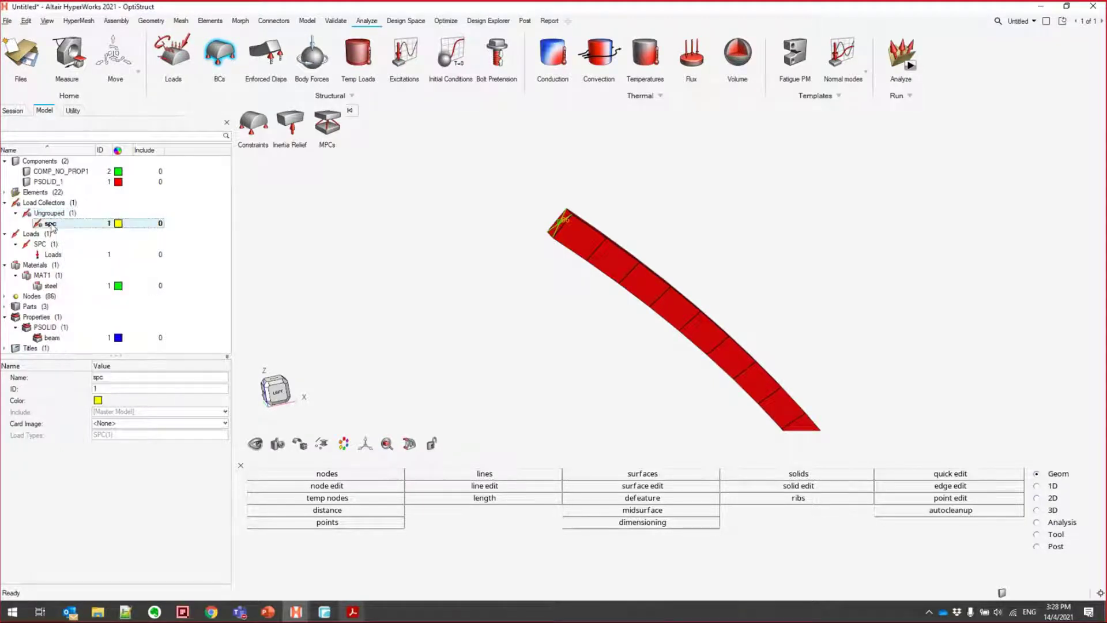
right_click(52, 225)
left_click(70, 230)
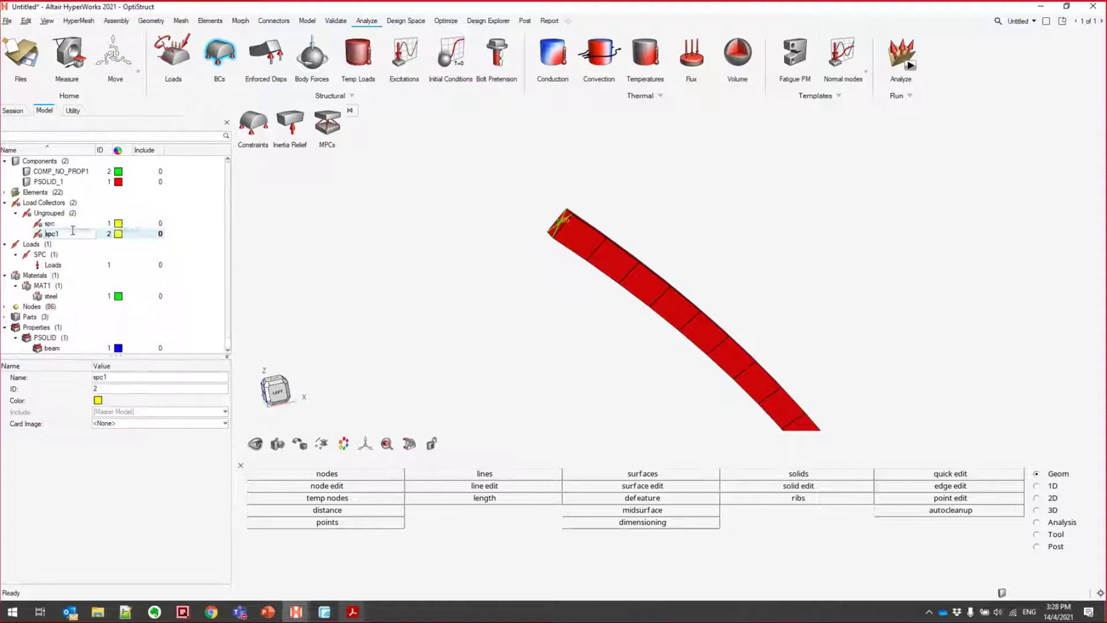
left_click(116, 377)
type("force")
key("Return")
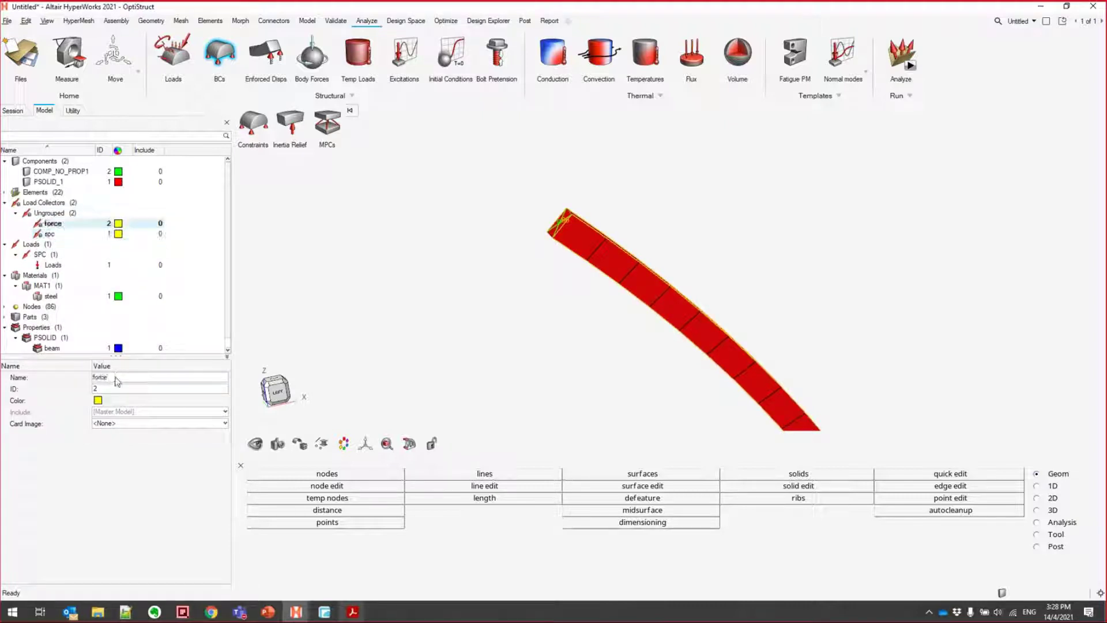
left_click(163, 424)
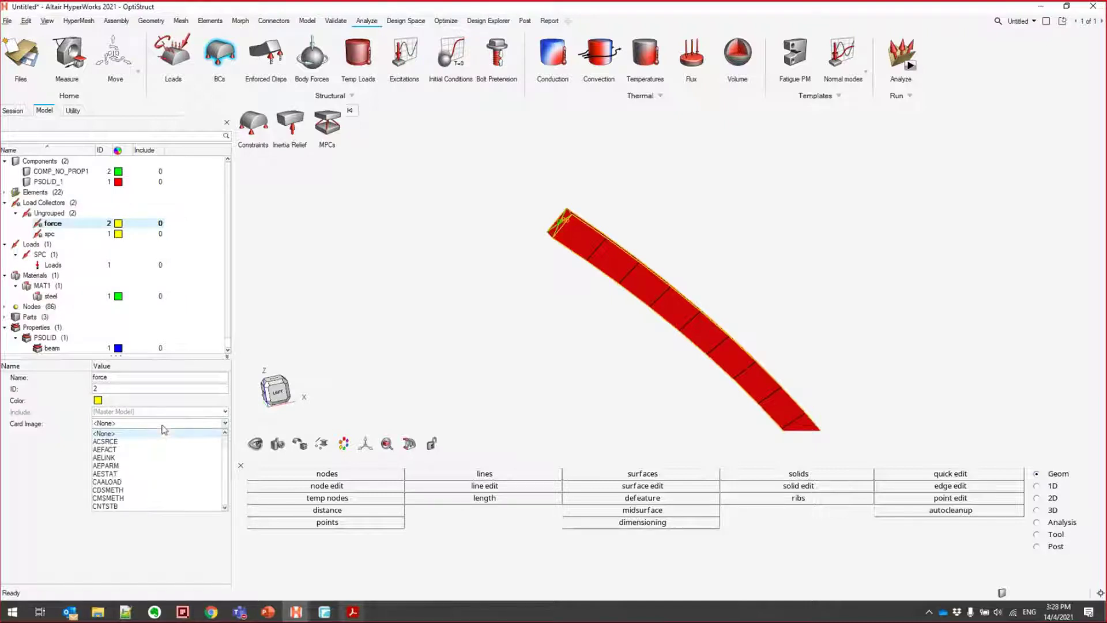
left_click(110, 434)
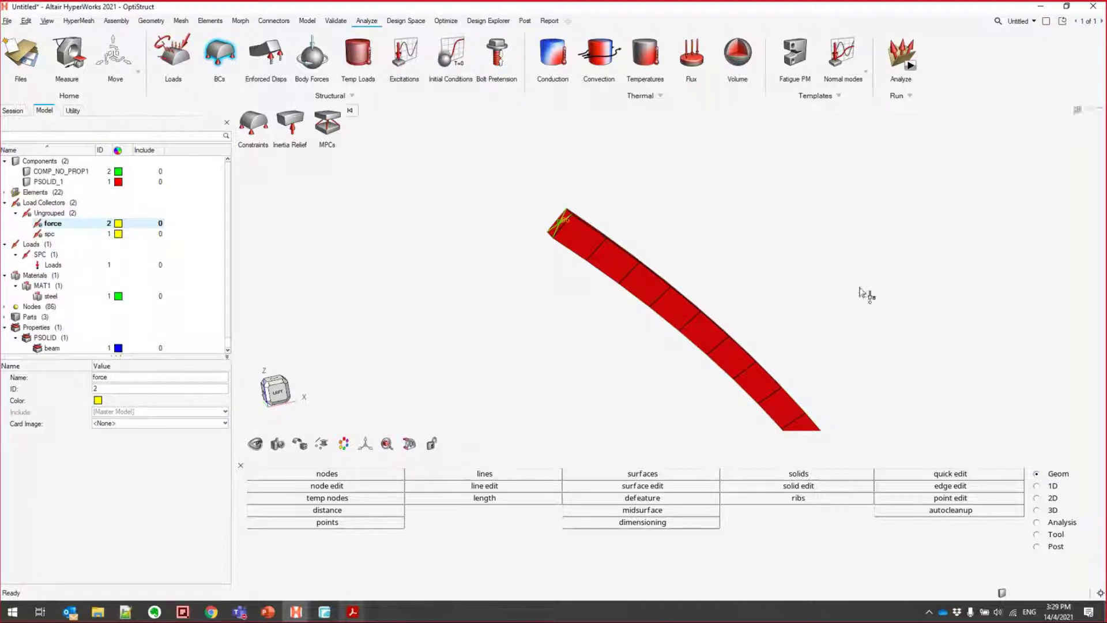
Start creating a force load and set its load type to FORCE1
left_click(189, 43)
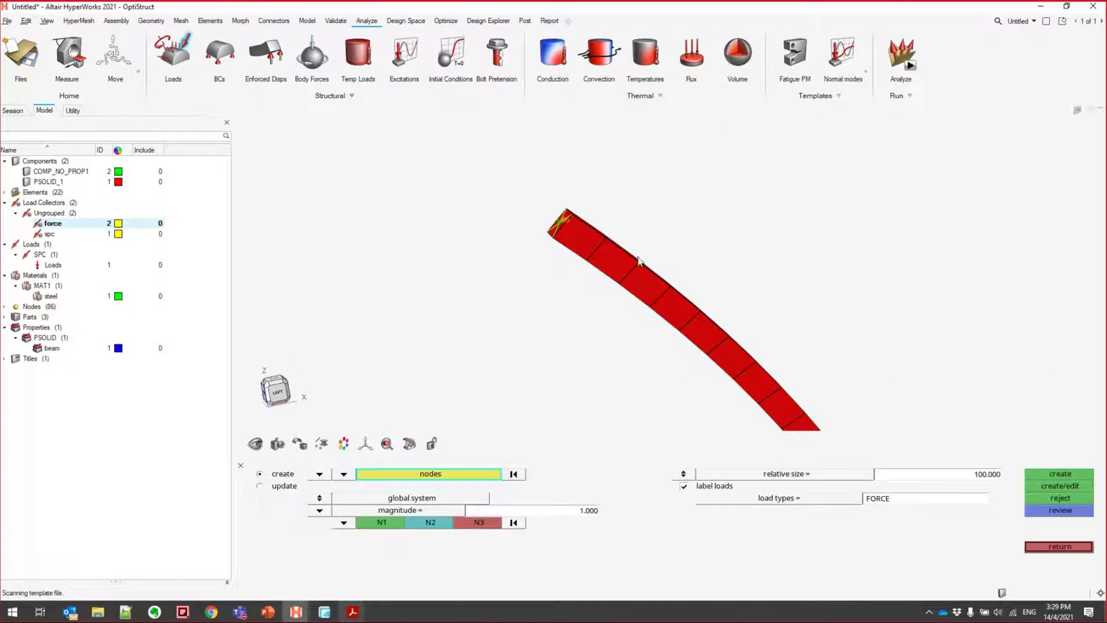
scroll(608, 264, "up", 5)
left_click_drag(607, 265, 911, 520, "ctrl")
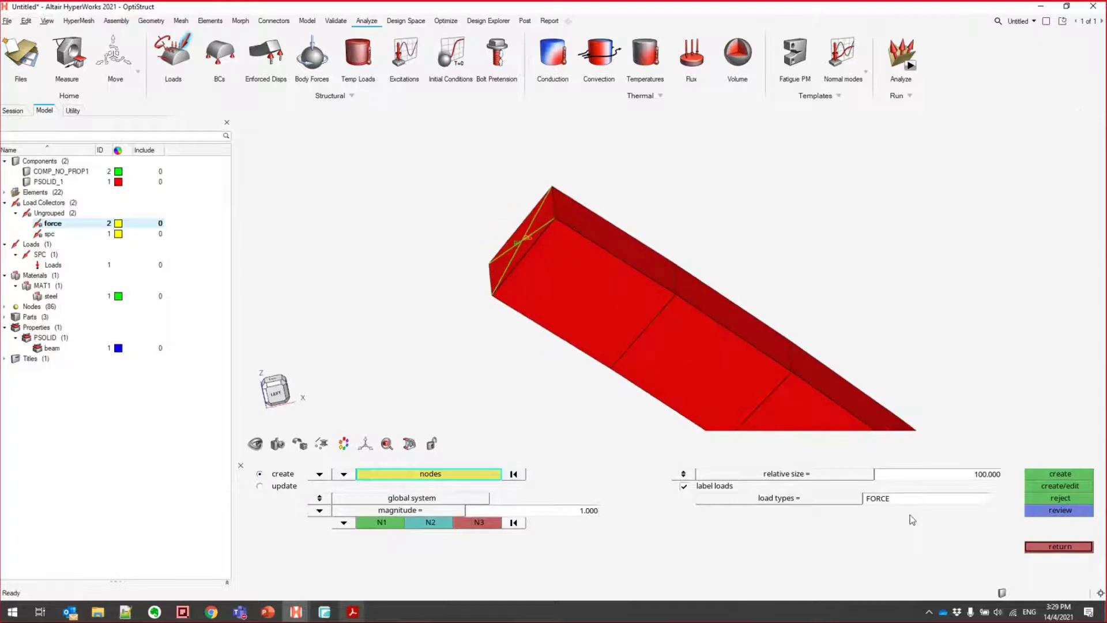
left_click(861, 503)
left_click(882, 534)
left_click_drag(563, 271, 470, 443, "ctrl")
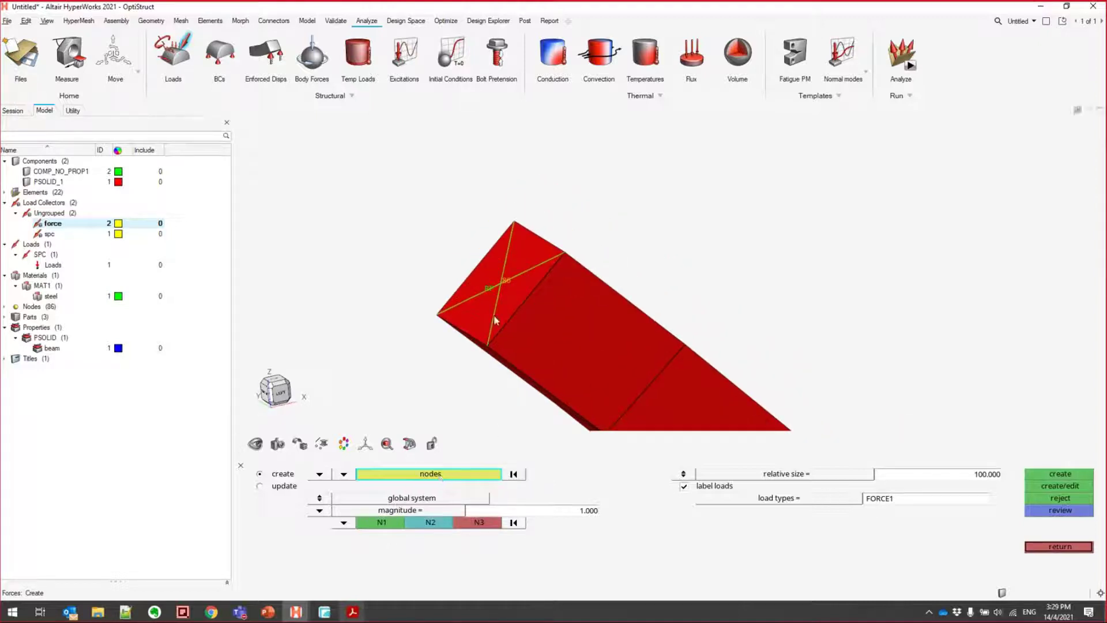
Select the RBE2 centre node at the rod's upper end and set the force magnitude to 100
left_click(504, 285)
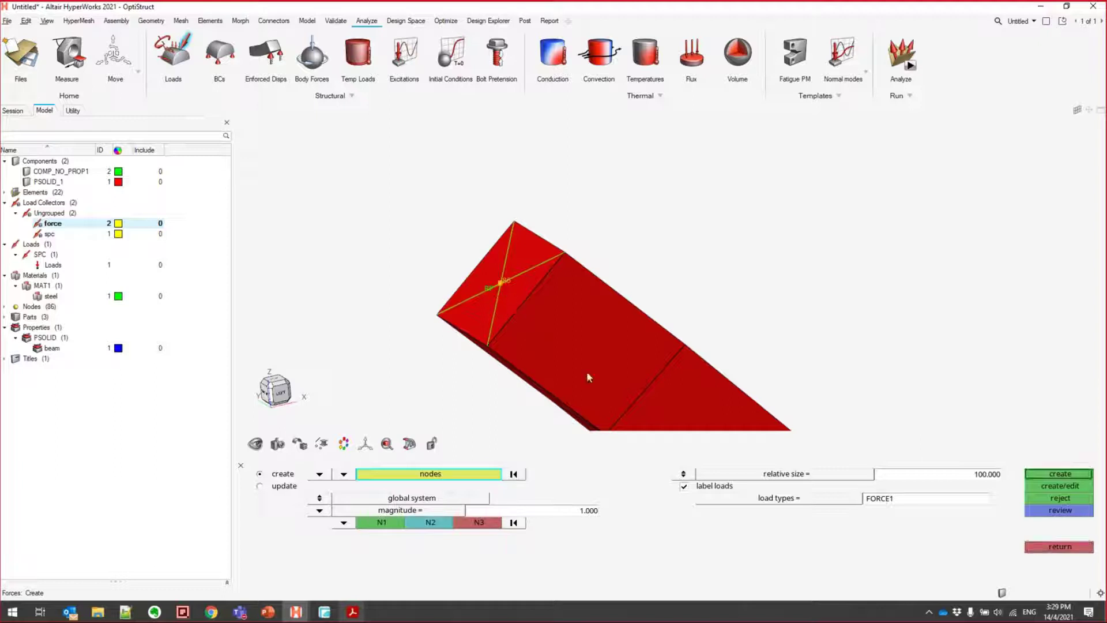
left_click(557, 512)
key("BackSpace")
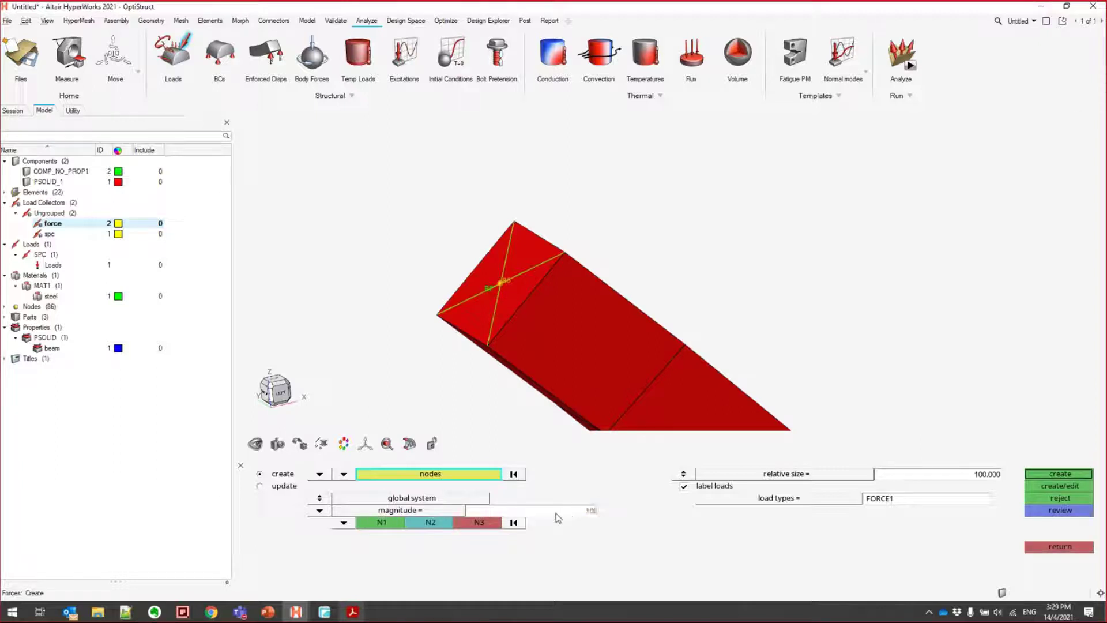
left_click_drag(599, 323, 545, 325, "ctrl")
key("Return")
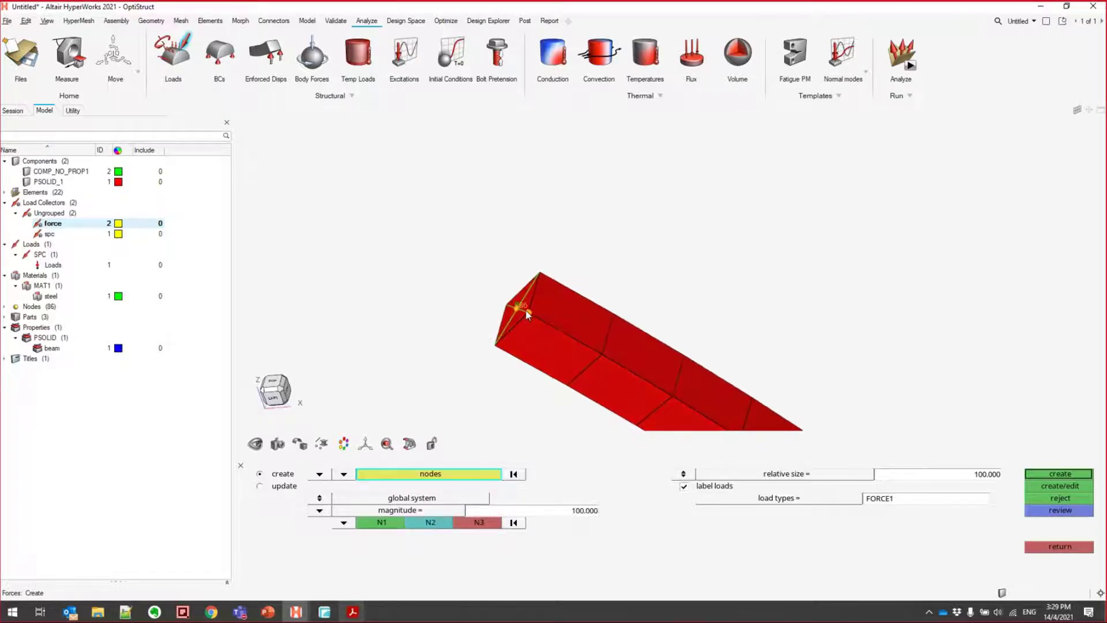
Define the force direction with two neighbouring nodes along the rod's edge as N1 and N2, and create the force
left_click(605, 357)
middle_click(516, 438)
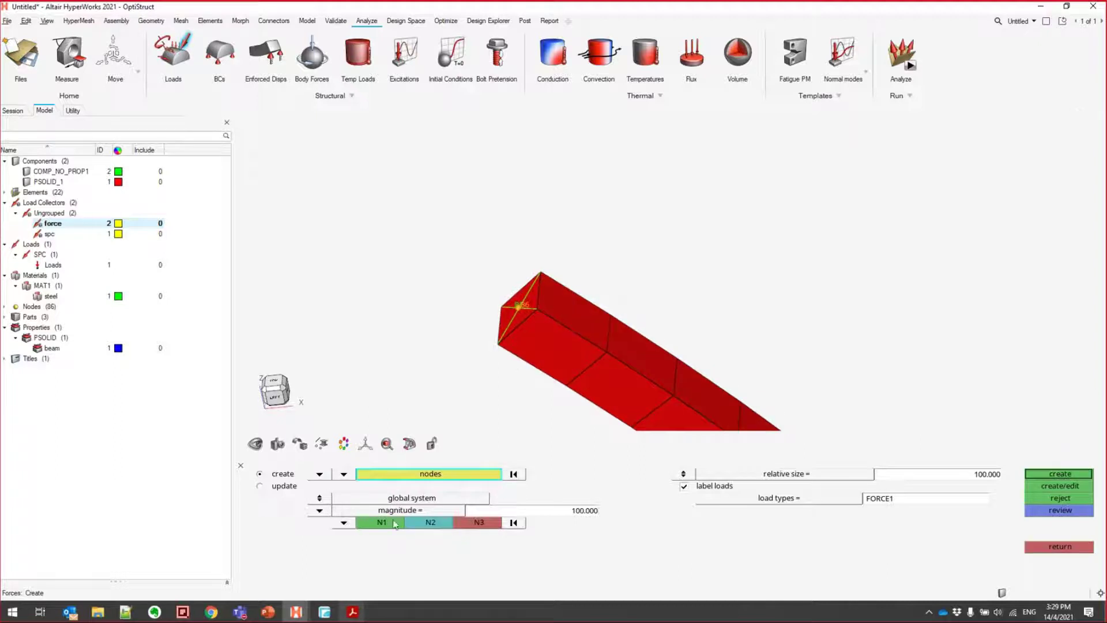
left_click(606, 353)
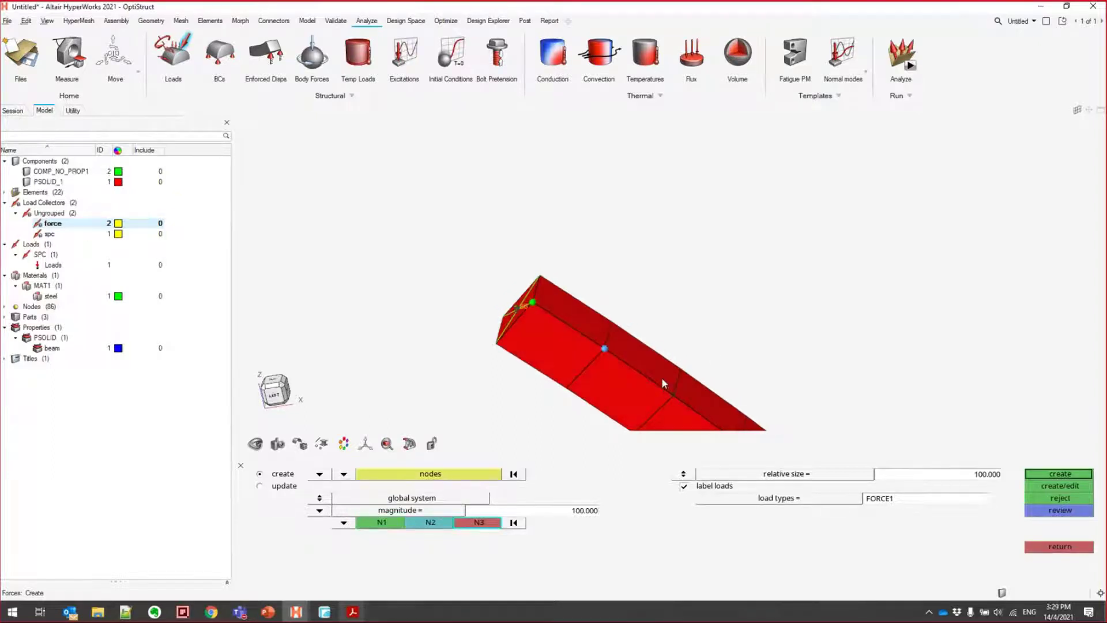
scroll(642, 360, "up", 3)
scroll(663, 367, "down", 2)
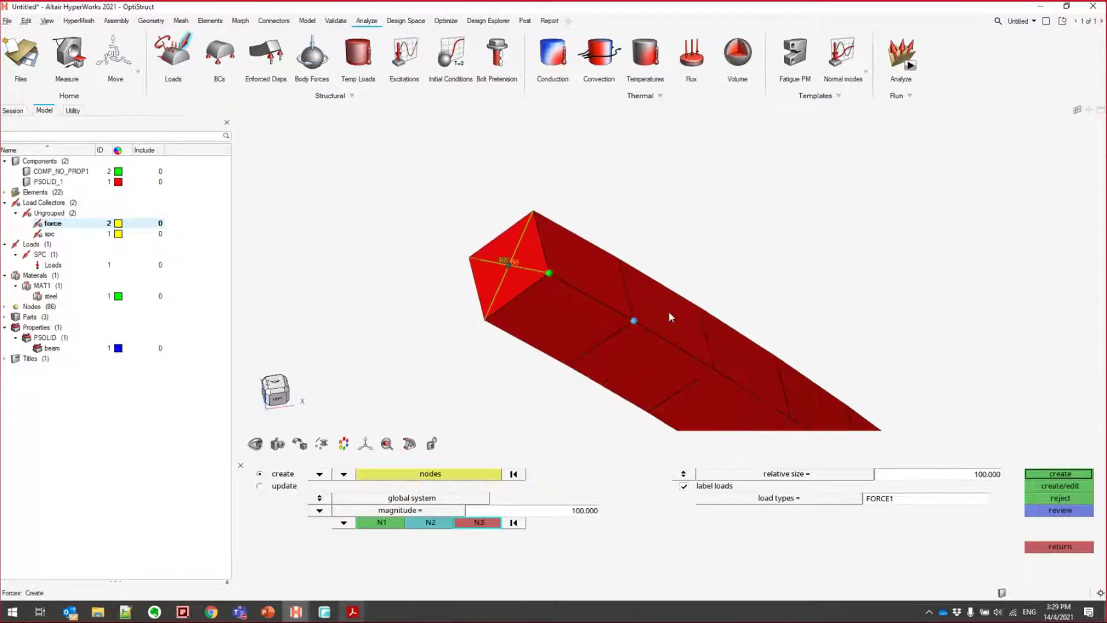
middle_click(646, 256)
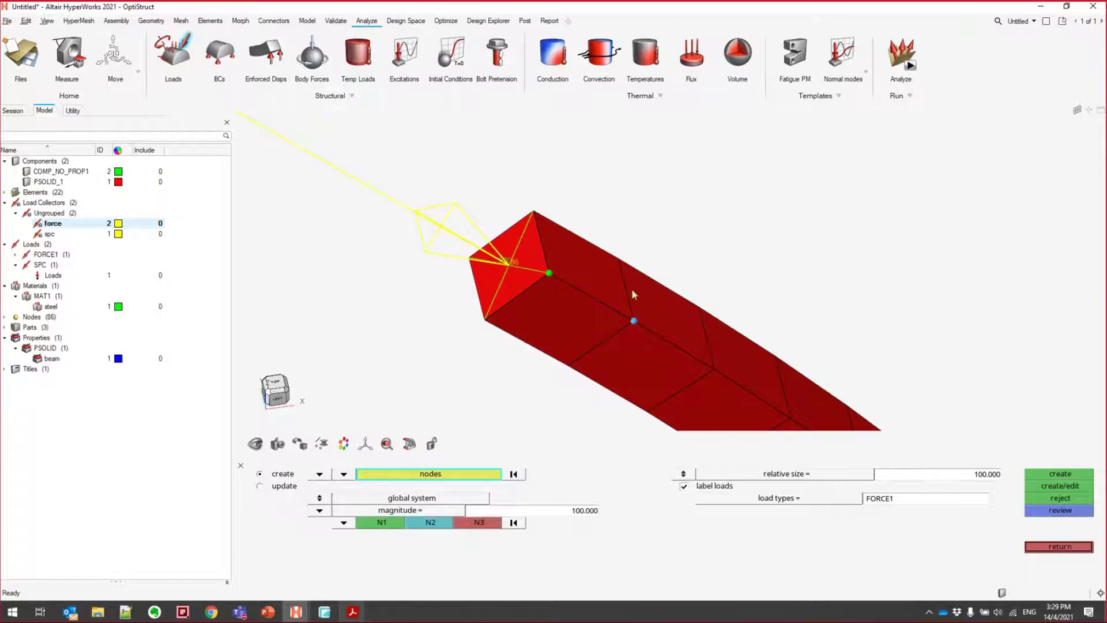
Inspect the direction of the new force at the rod's upper end and leave force creation
middle_click_drag(632, 294, 564, 306)
left_click(629, 327)
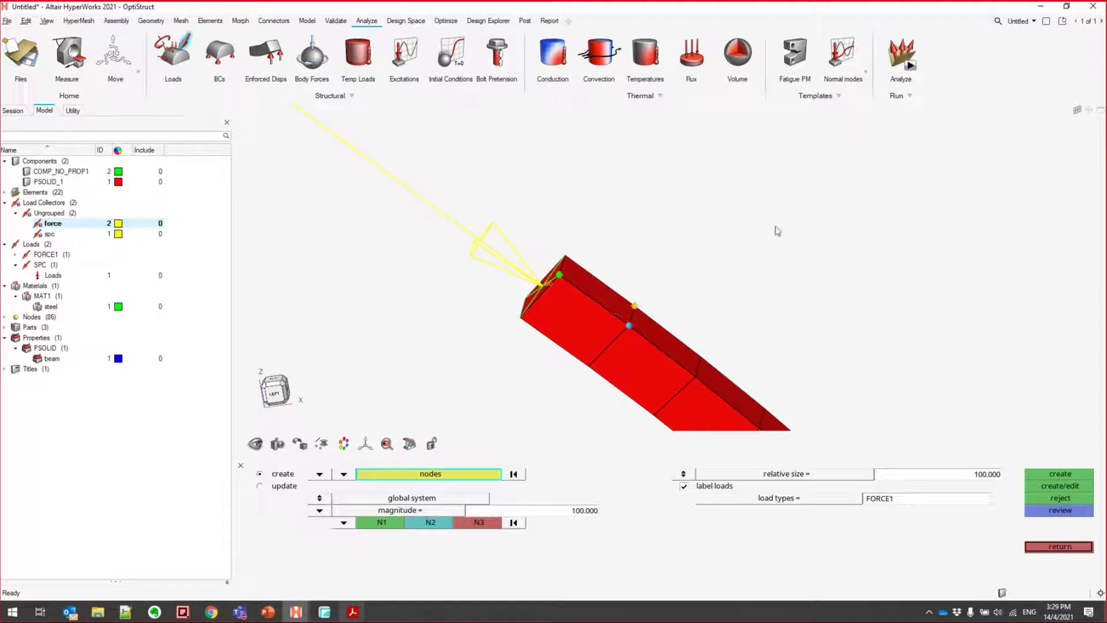
middle_click_drag(582, 277, 515, 215)
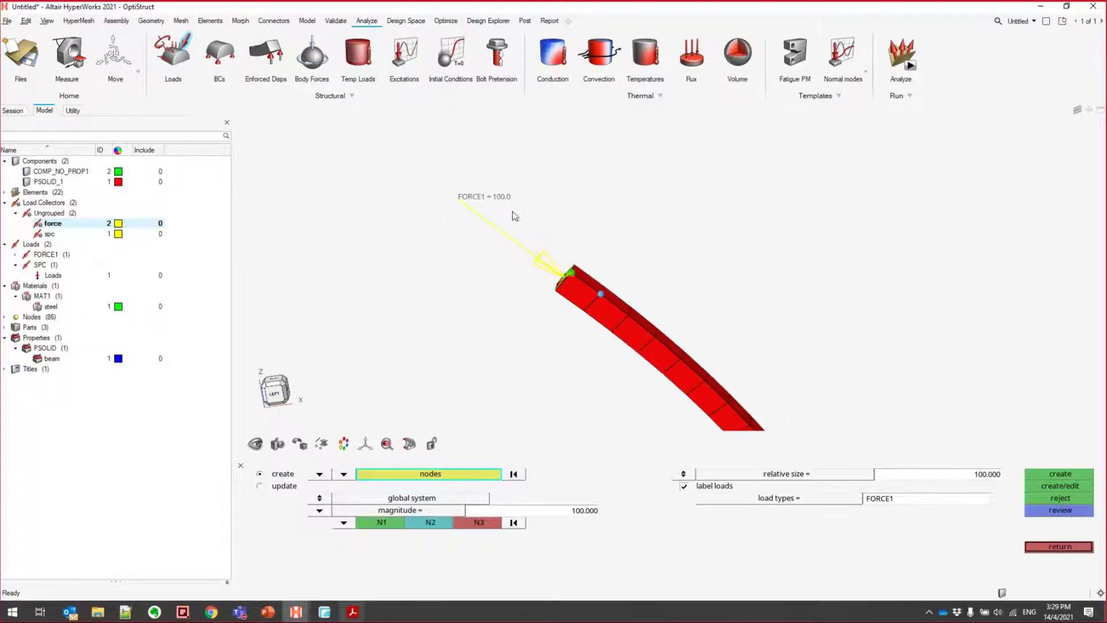
scroll(580, 279, "up", 3)
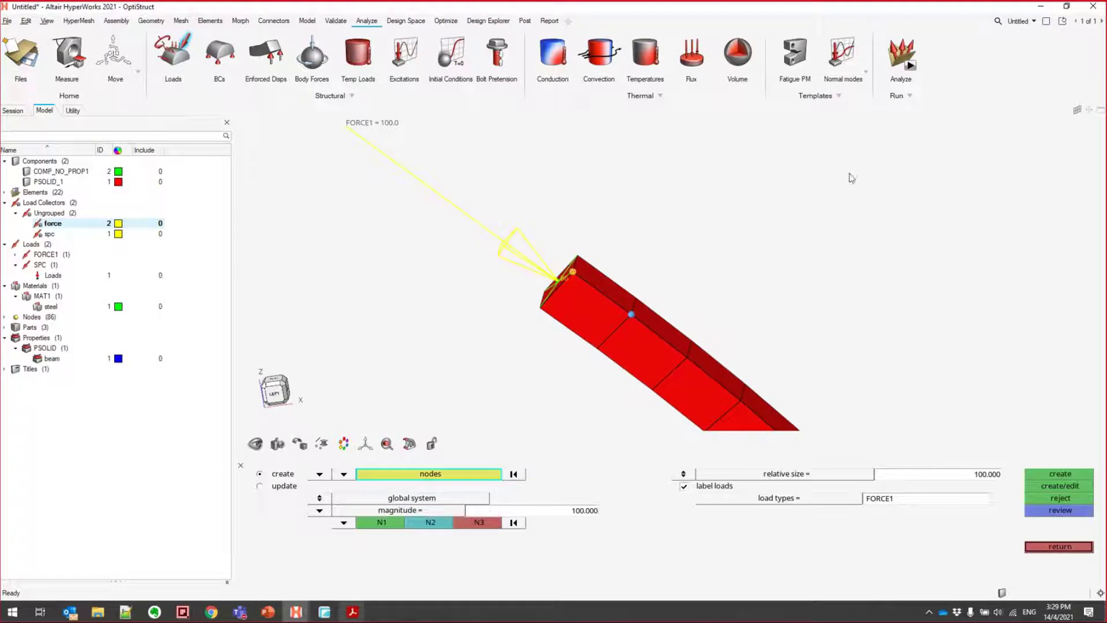
left_click(1043, 552)
middle_click_drag(668, 289, 613, 234)
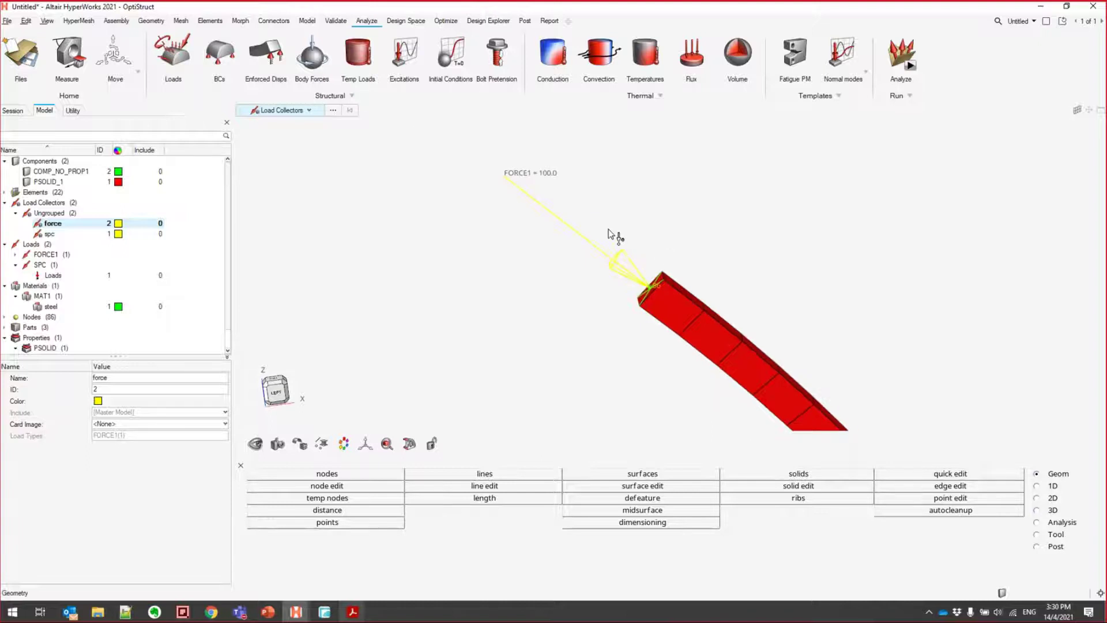
right_click(211, 203)
left_click(217, 185)
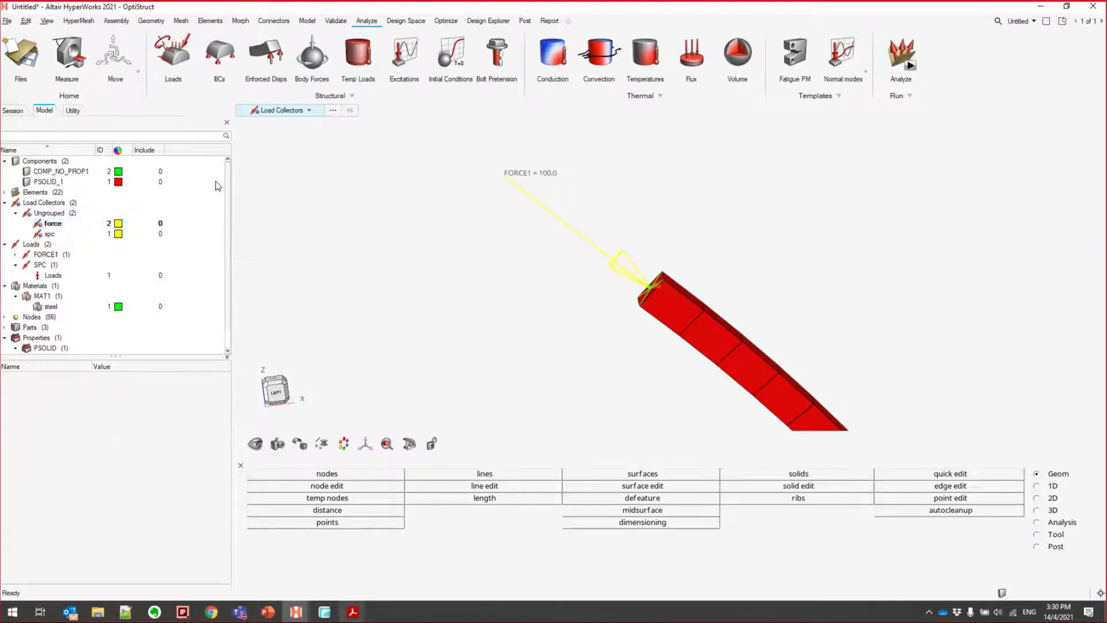
Add a PARAM control card, enable LGDISP and choose its value, and enable FLLWER with value 1
left_click(910, 96)
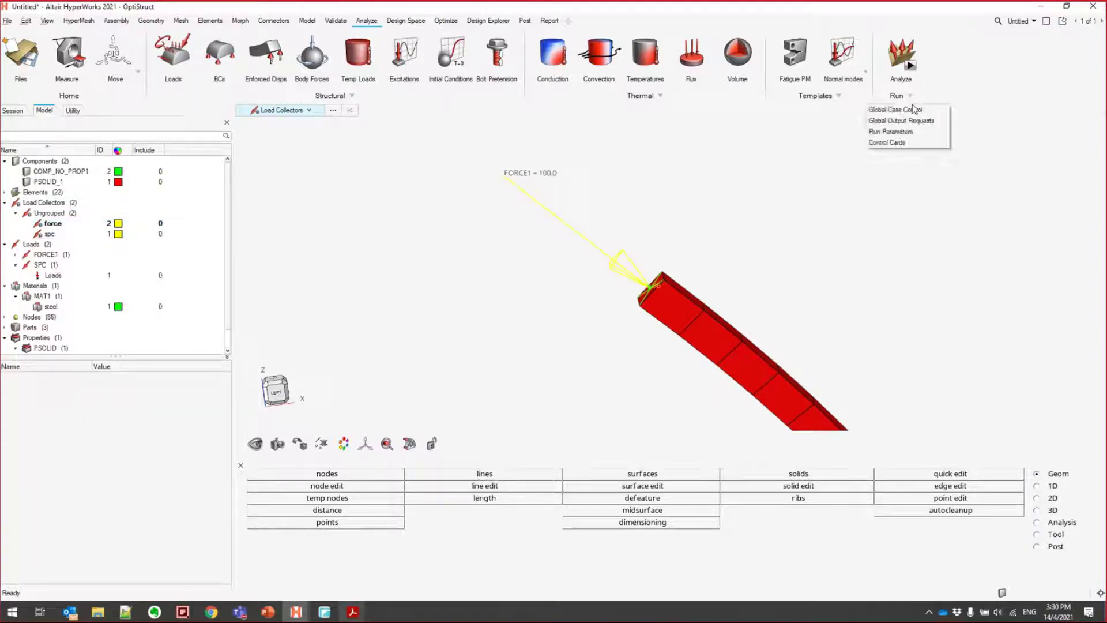
left_click(914, 144)
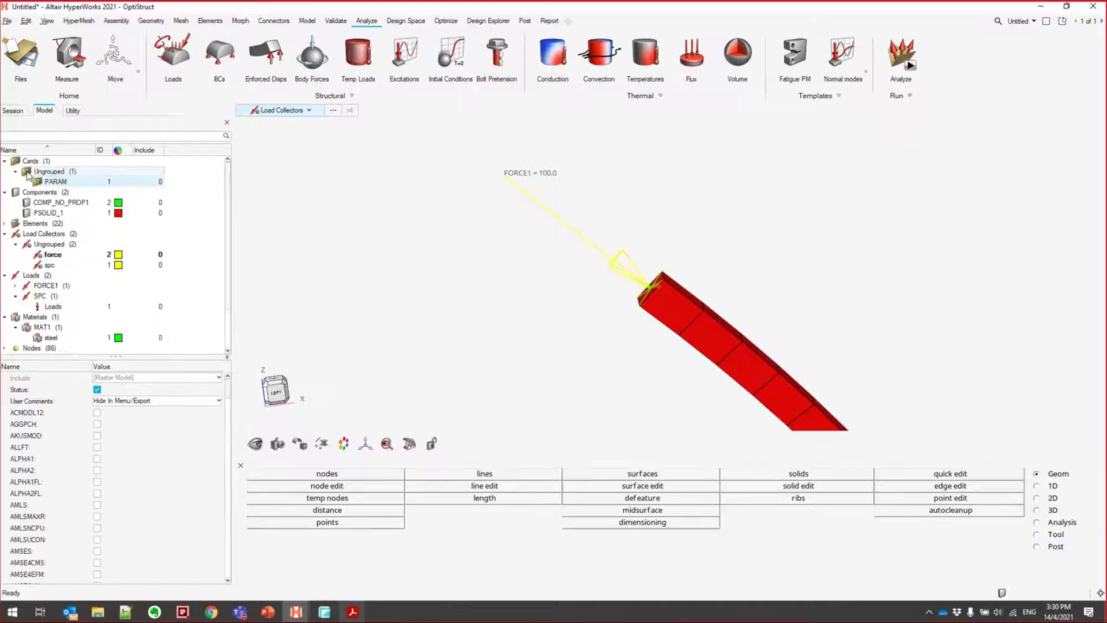
scroll(159, 476, "down", 10)
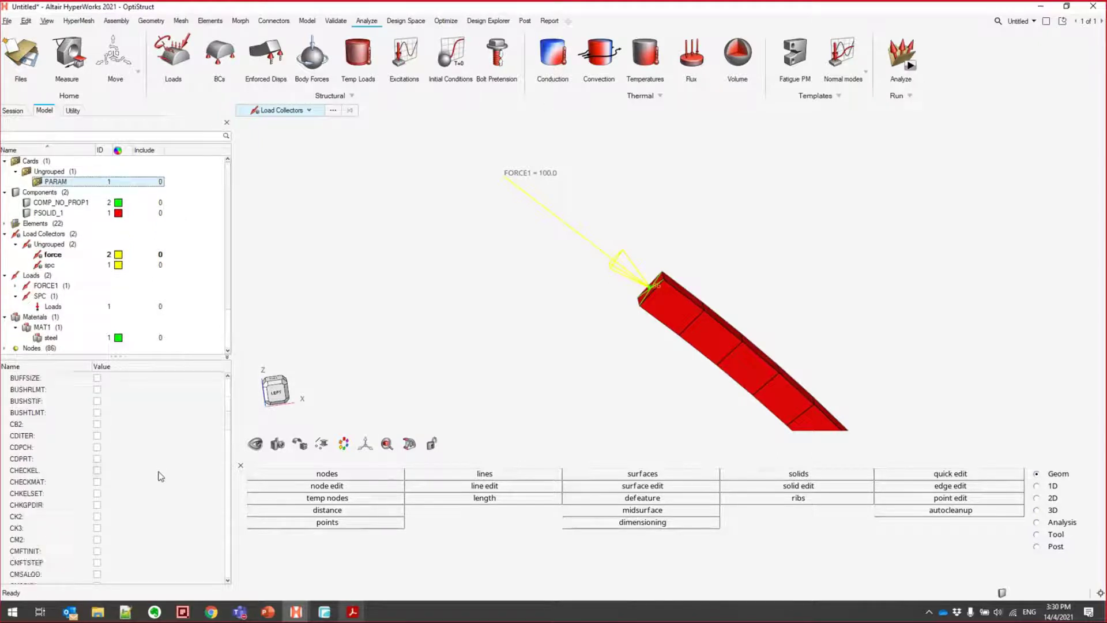
scroll(158, 476, "down", 12)
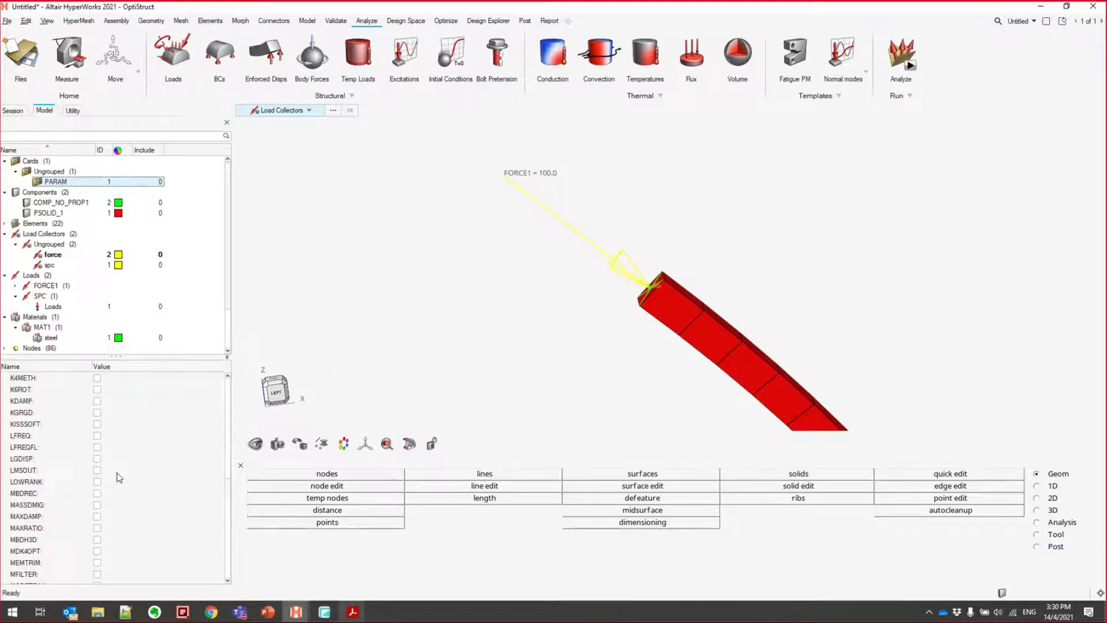
left_click(97, 459)
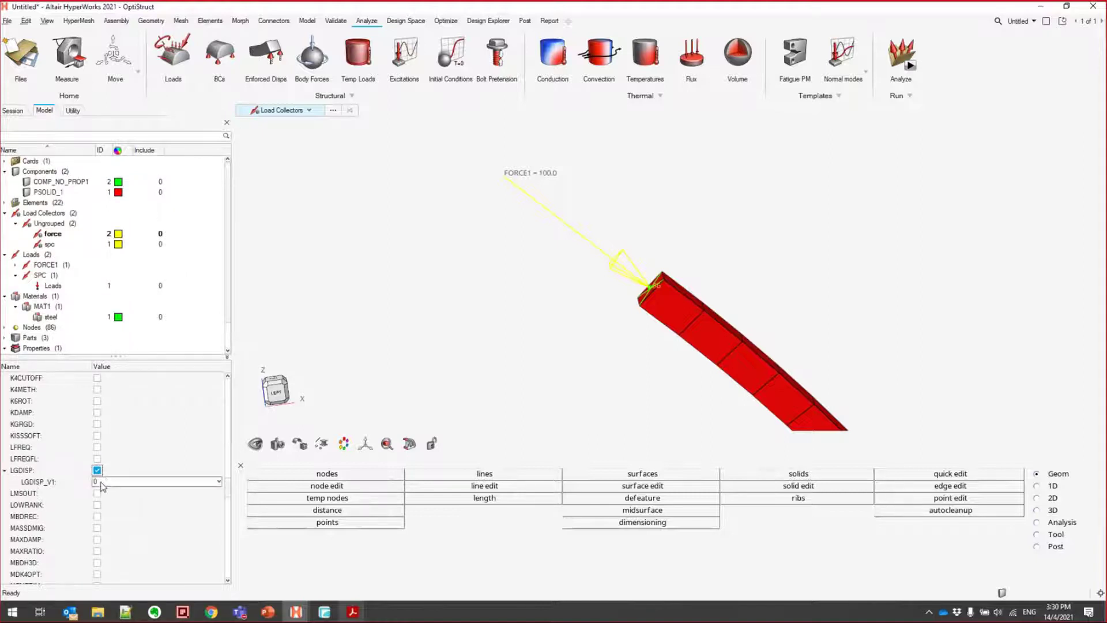
left_click(101, 482)
left_click(102, 508)
scroll(137, 477, "up", 10)
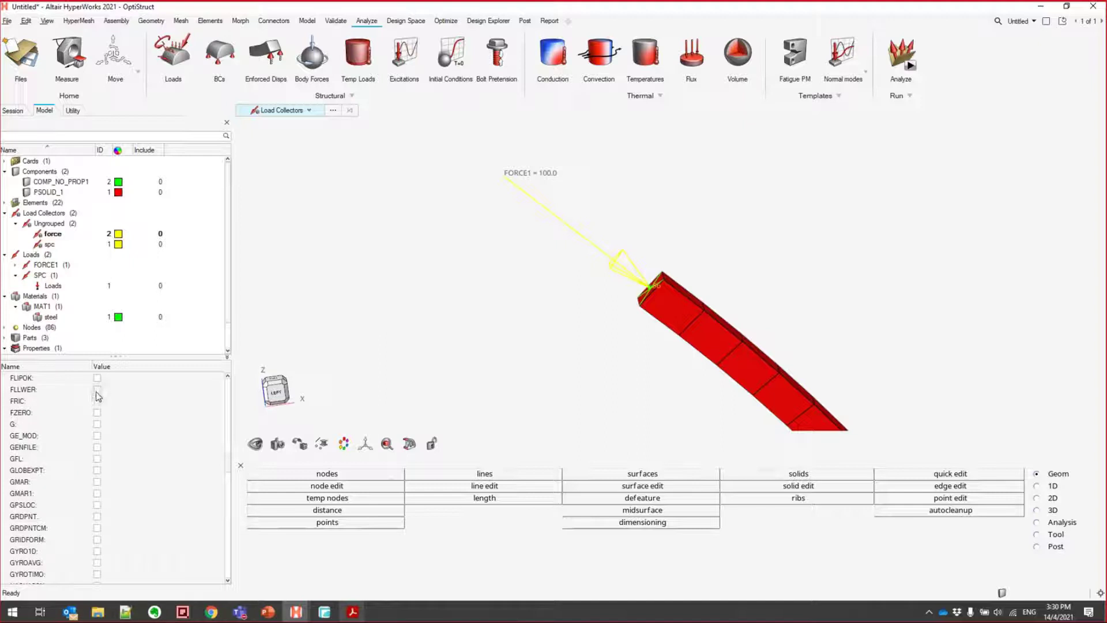
left_click(97, 389)
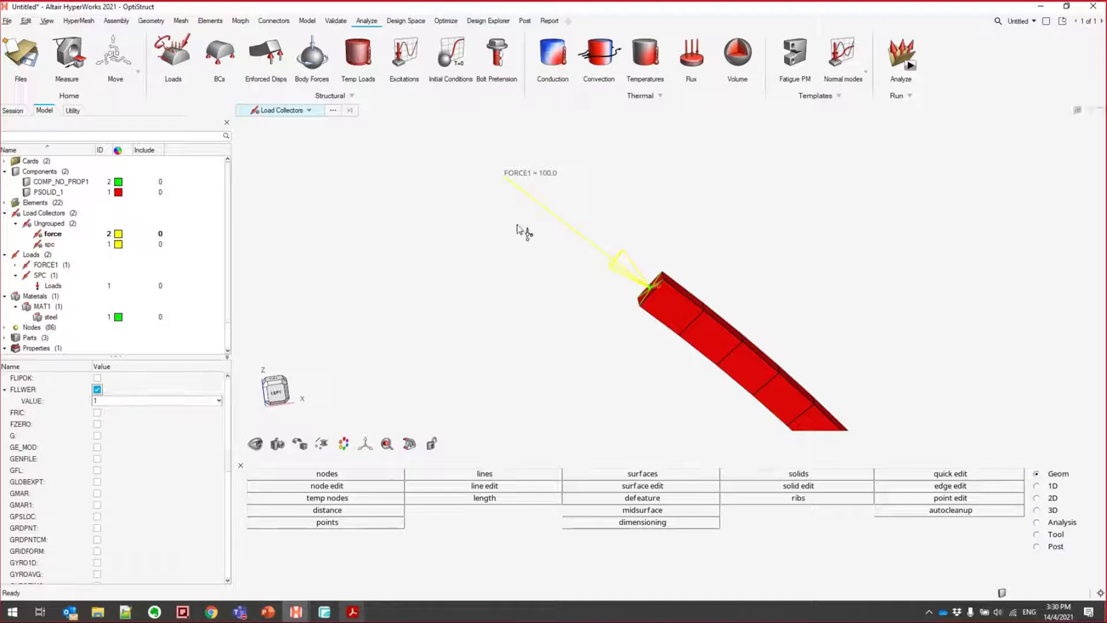
Change the colour of the force load collector to light blue so it stands out from the red rod
right_click_drag(778, 297, 704, 254, "ctrl")
mouse_move(705, 254)
left_mouse_down("ctrl")
mouse_move(781, 277)
mouse_move(704, 262)
mouse_move(729, 277)
mouse_move(699, 225)
mouse_move(710, 264)
left_mouse_up("ctrl")
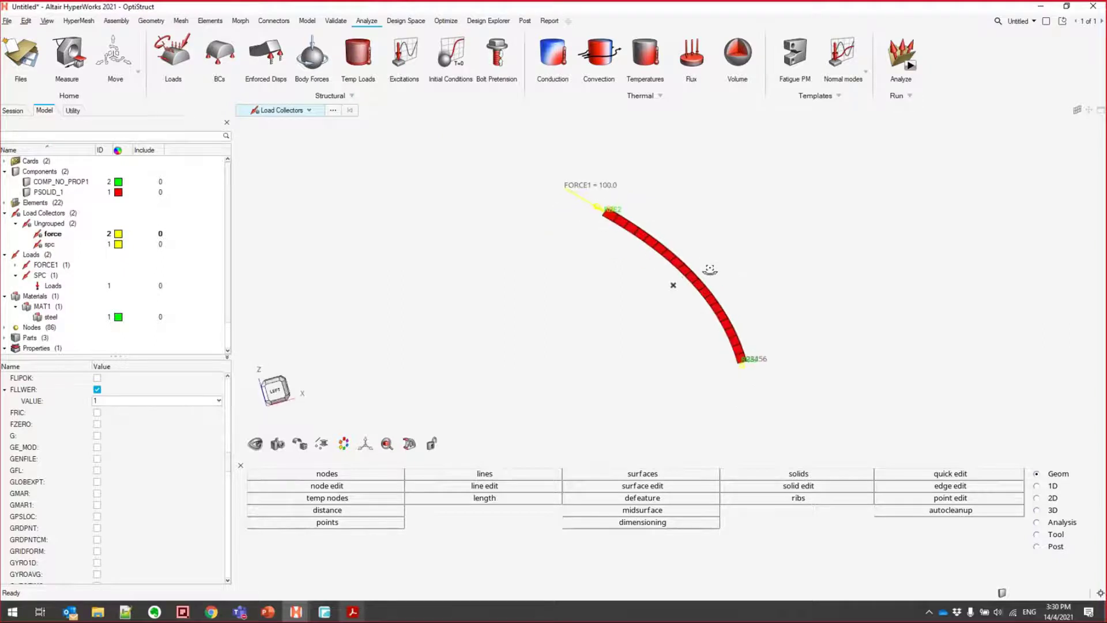
left_click(118, 234)
left_click(136, 320)
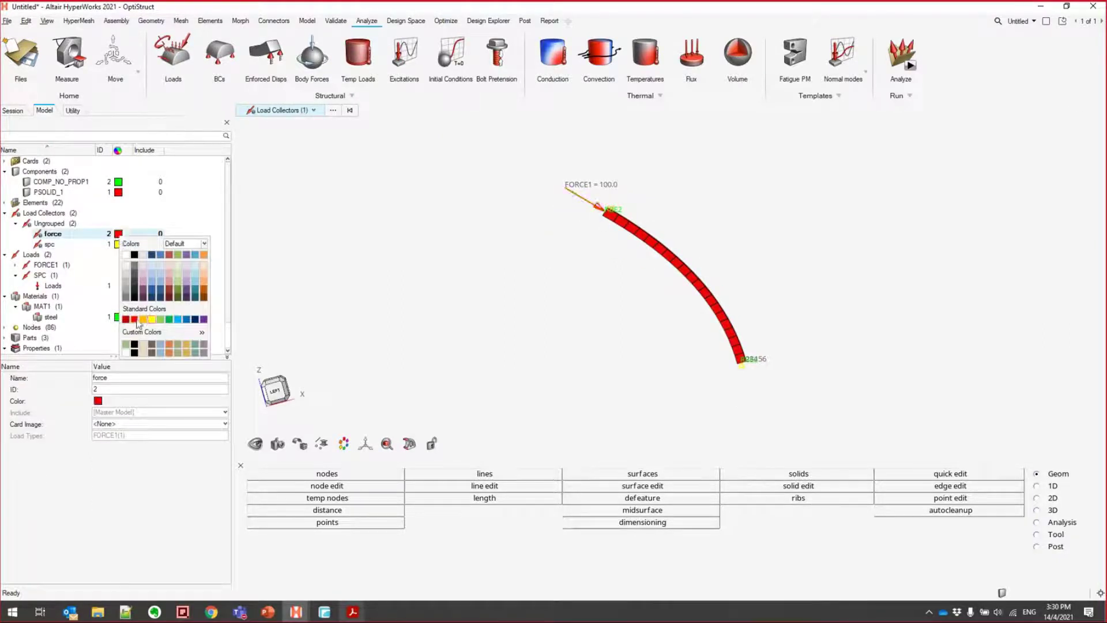
left_click(177, 319)
left_click_drag(676, 335, 661, 281, "ctrl")
scroll(663, 283, "up", 3)
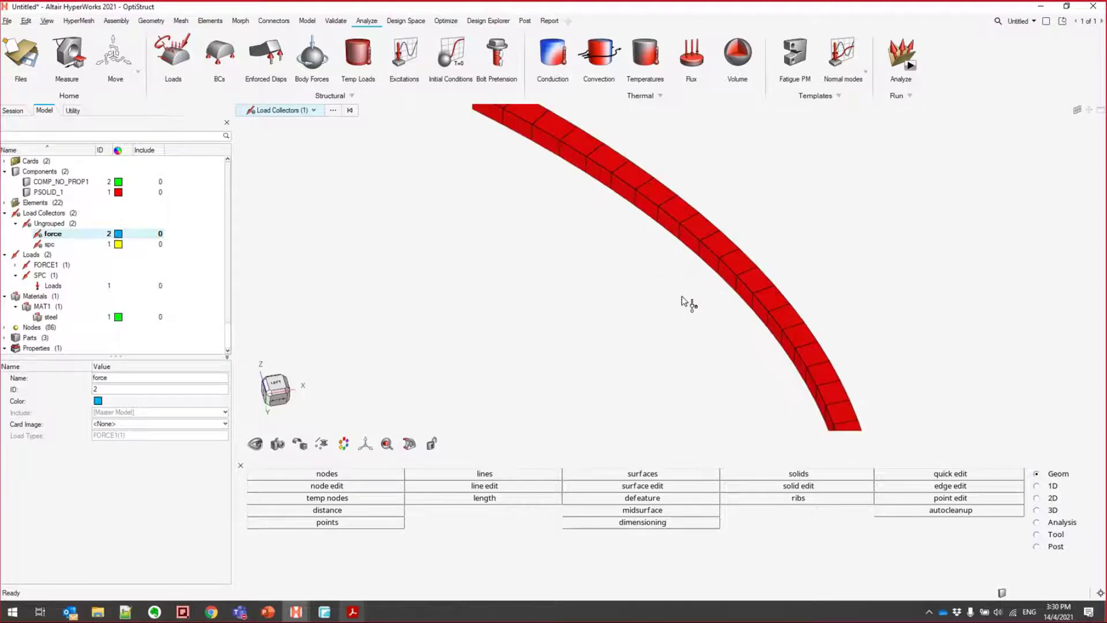
scroll(685, 302, "down", 4)
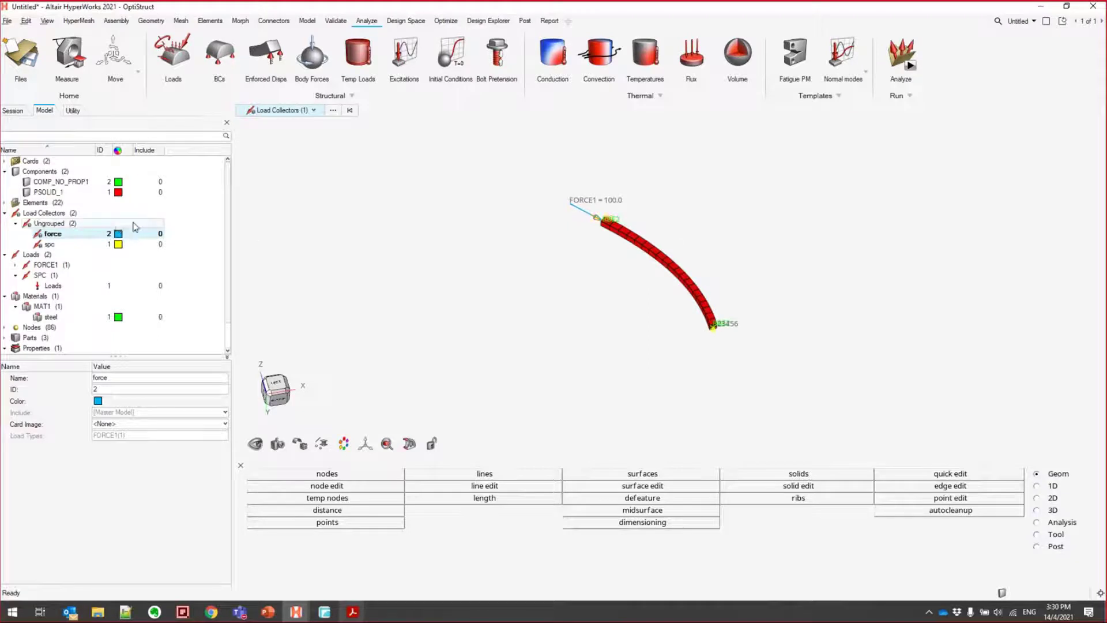
scroll(230, 216, "down", 1)
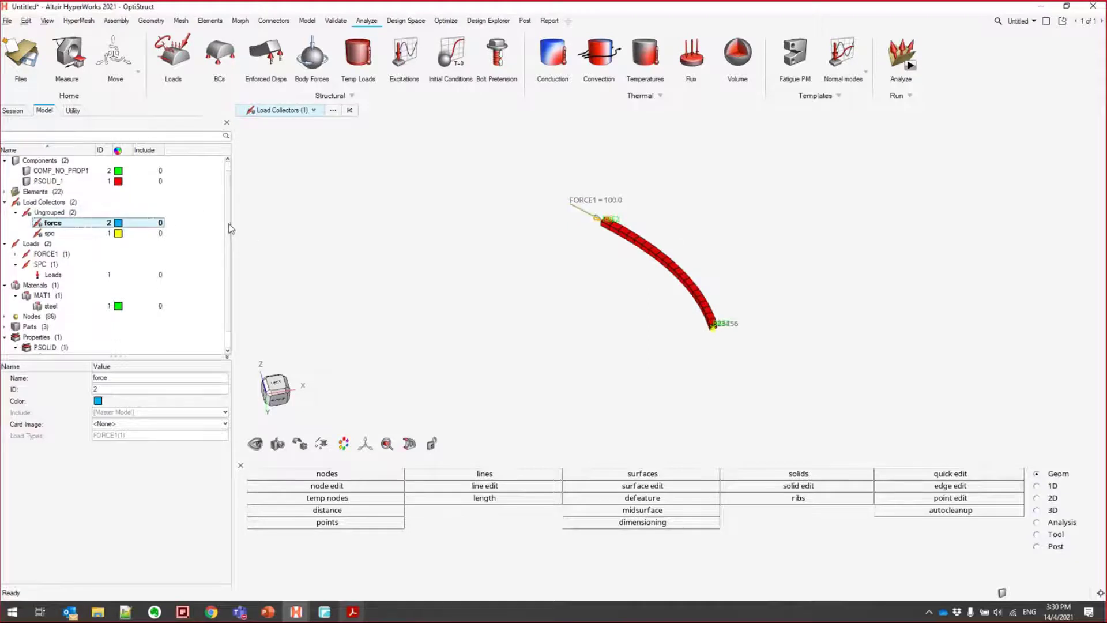
Create a load collector with the NLPARM card image and set its DT to 0.1
left_click(46, 202)
right_click(54, 208)
mouse_move(75, 211)
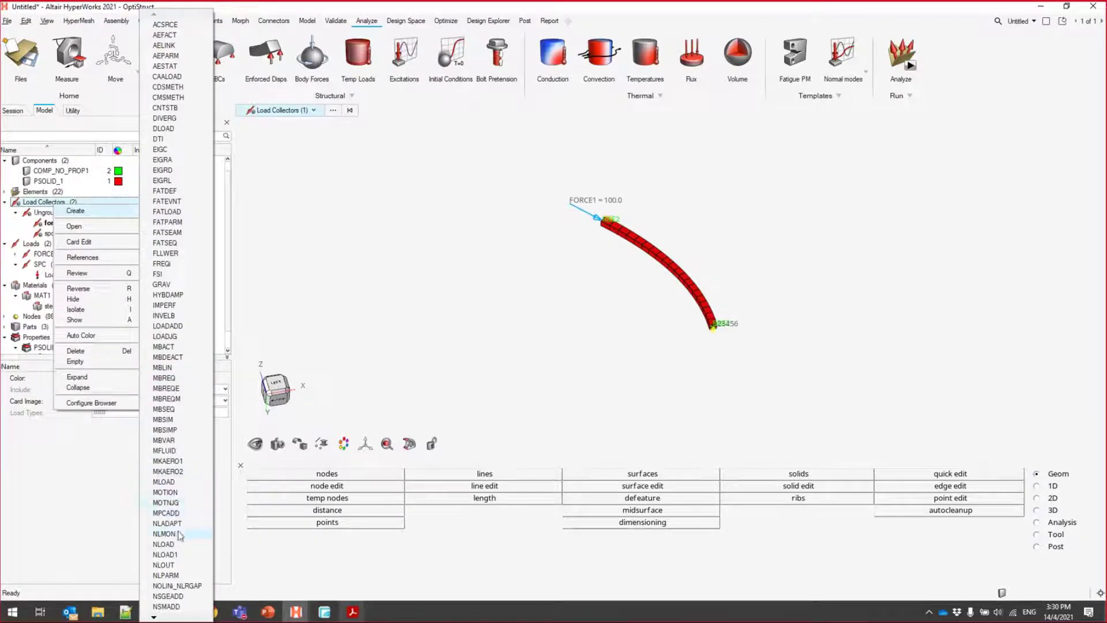
left_click(173, 575)
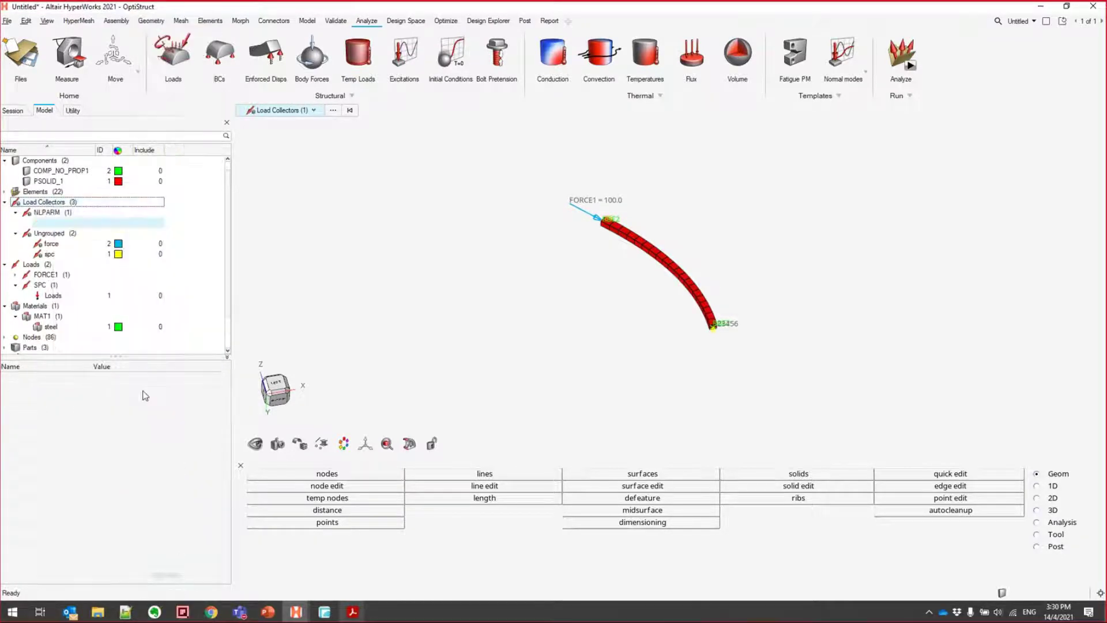
left_click(108, 482)
left_click(108, 470)
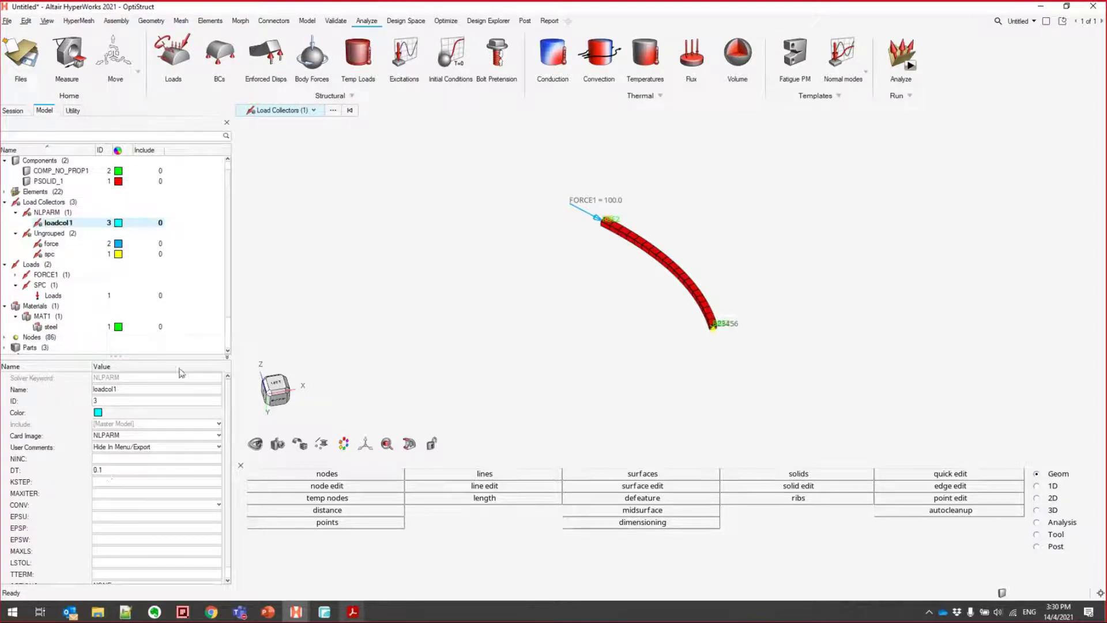
right_click(67, 202)
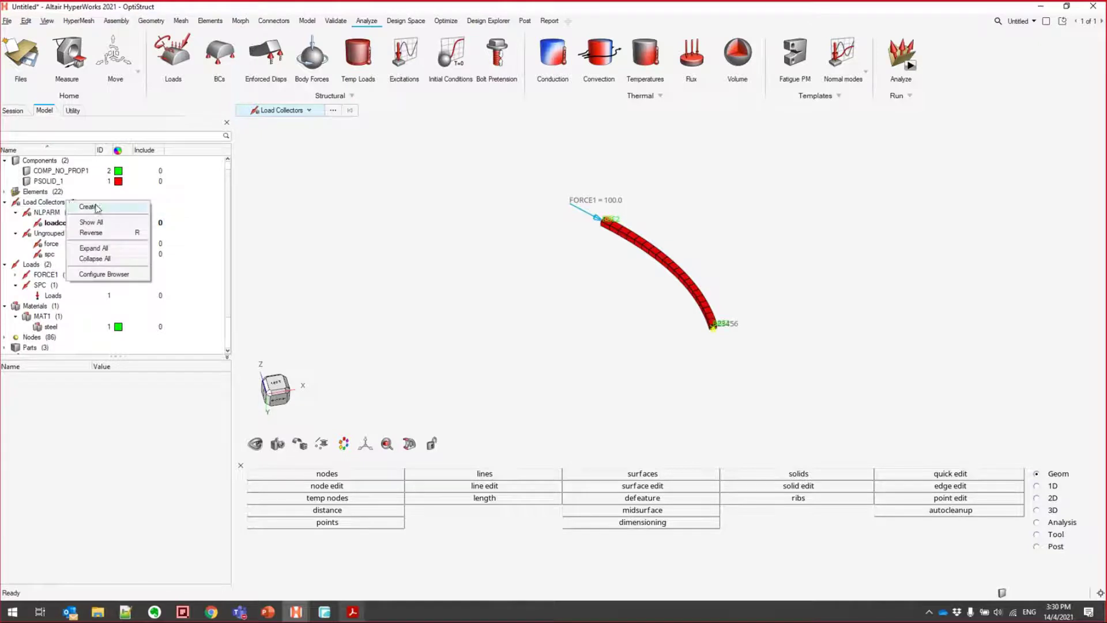
mouse_move(98, 207)
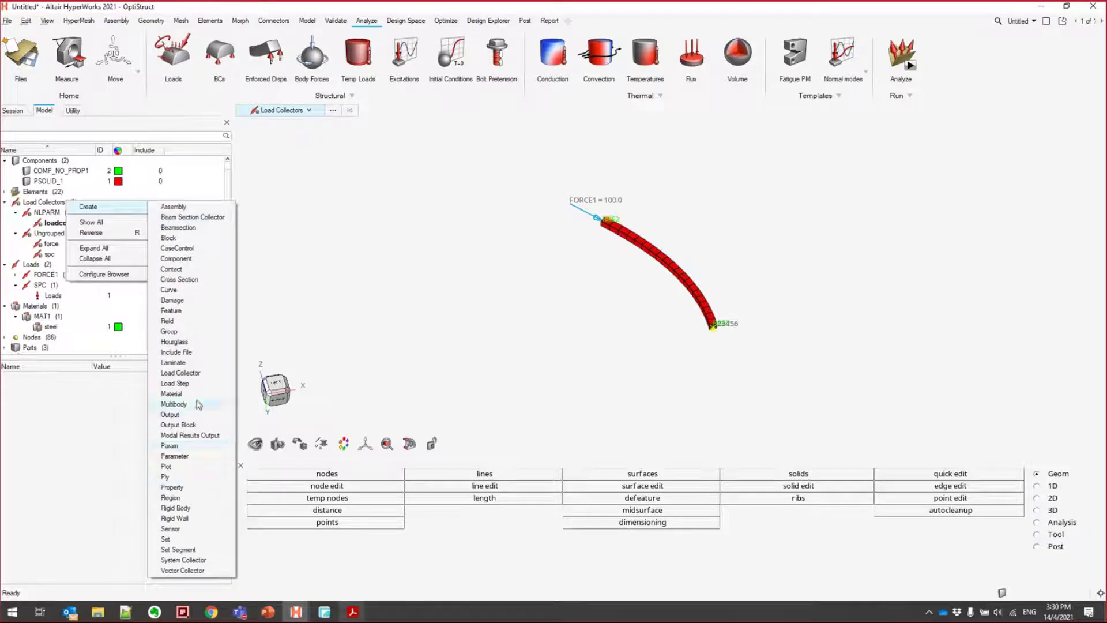
left_click(55, 214)
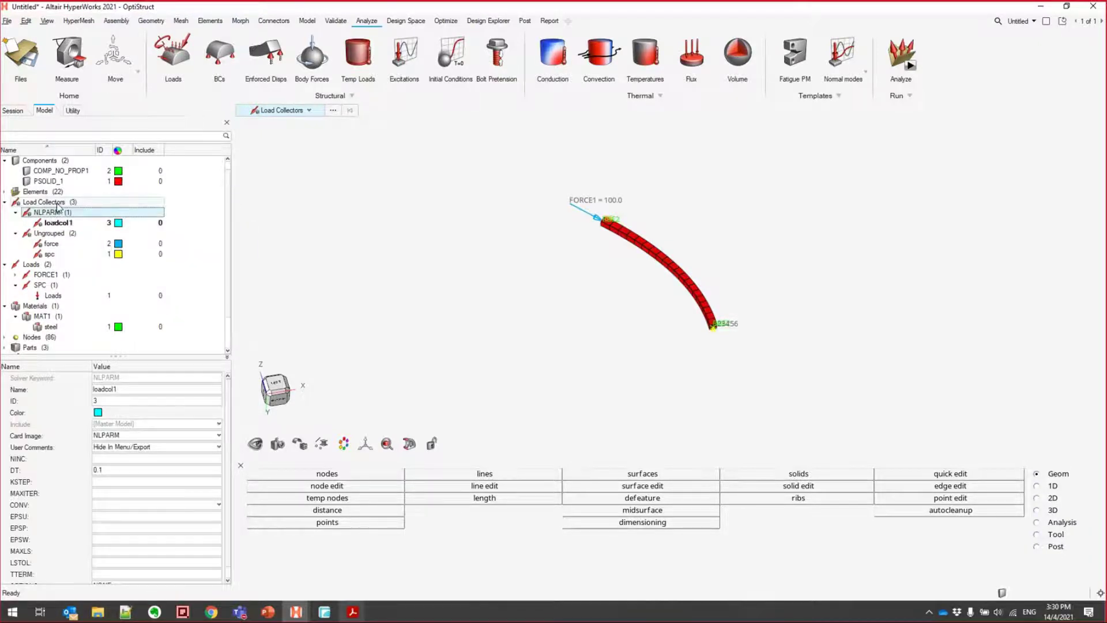
Create an NLOUT load collector named nlout and rename the NLPARM load collector as nlparm
right_click(57, 206)
mouse_move(87, 211)
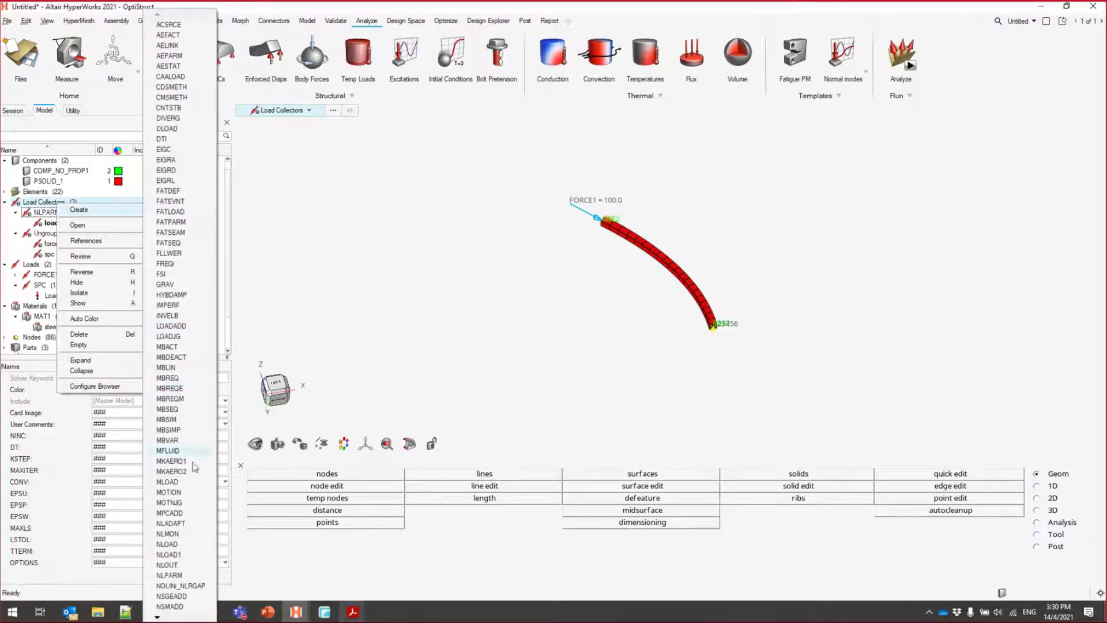
left_click(181, 567)
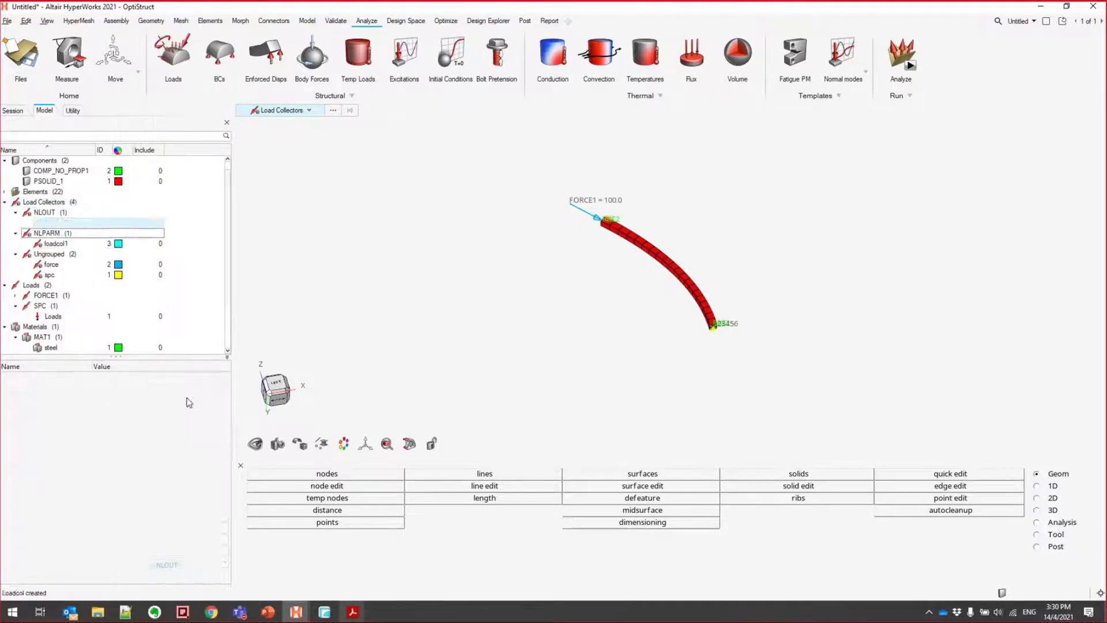
type("nl")
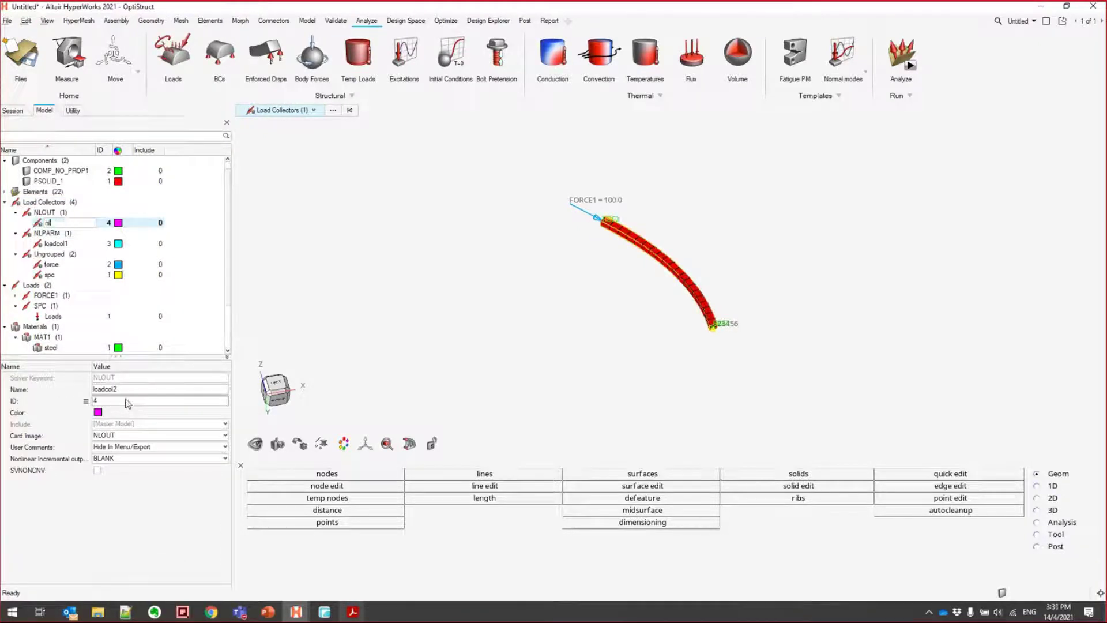
type("out")
key("Return")
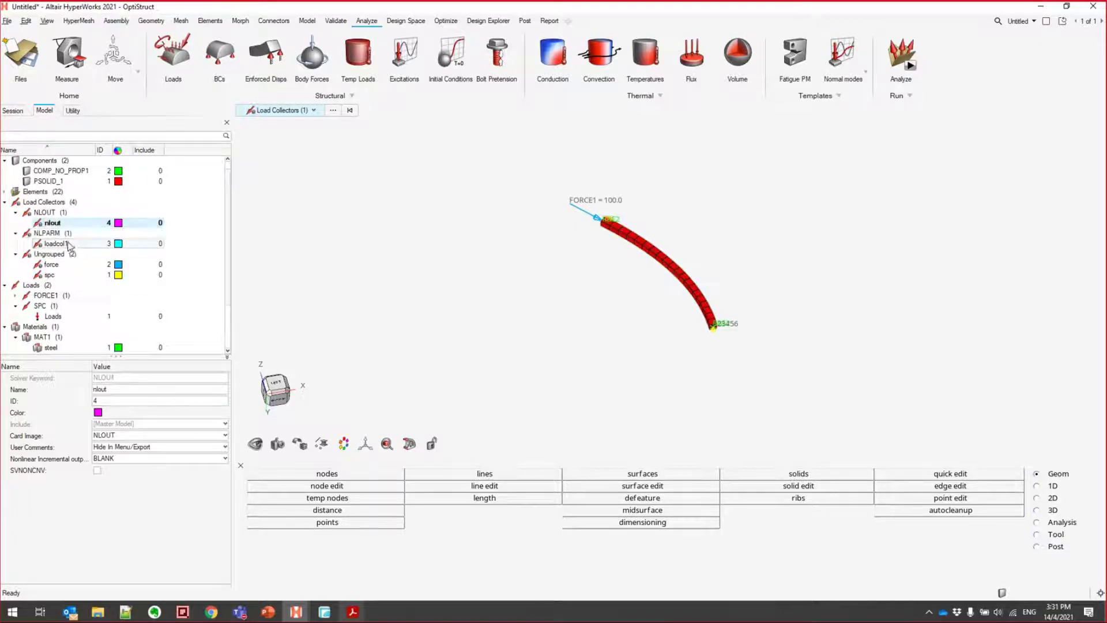
left_click(68, 245)
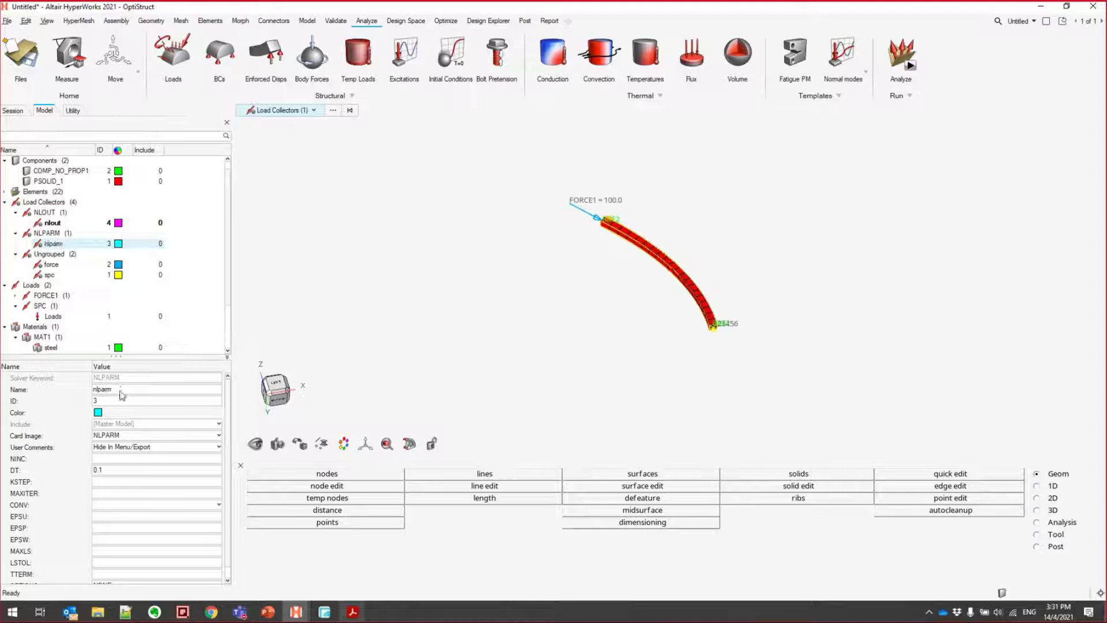
Set the nlout collector's nonlinear incremental output to NINT with value 10 and enable SVNONCNV with YES
left_click(52, 222)
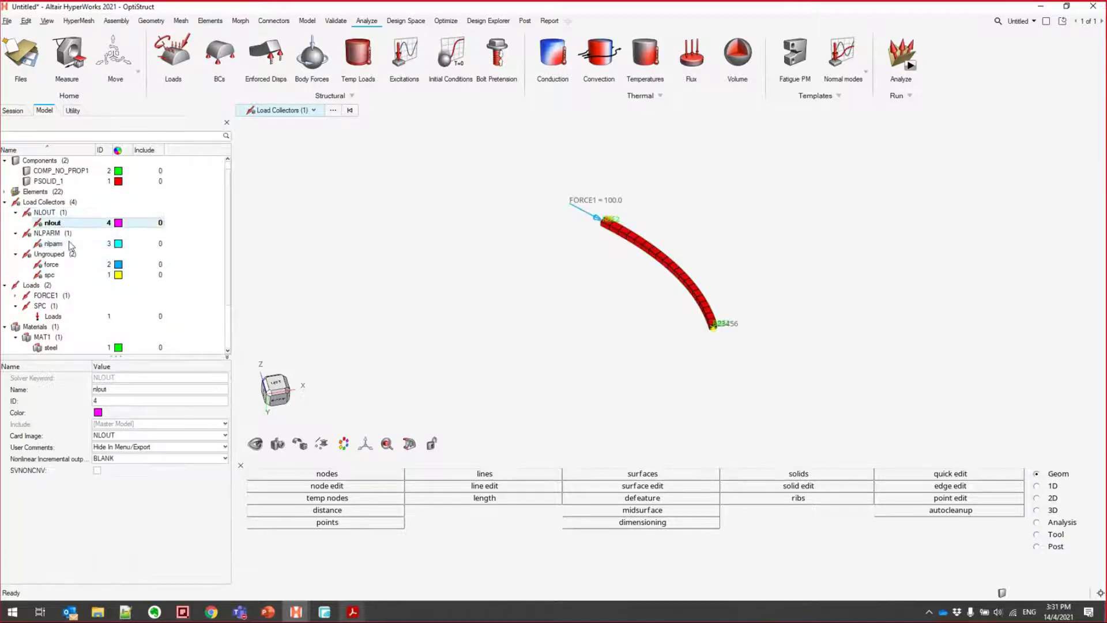
left_click(122, 458)
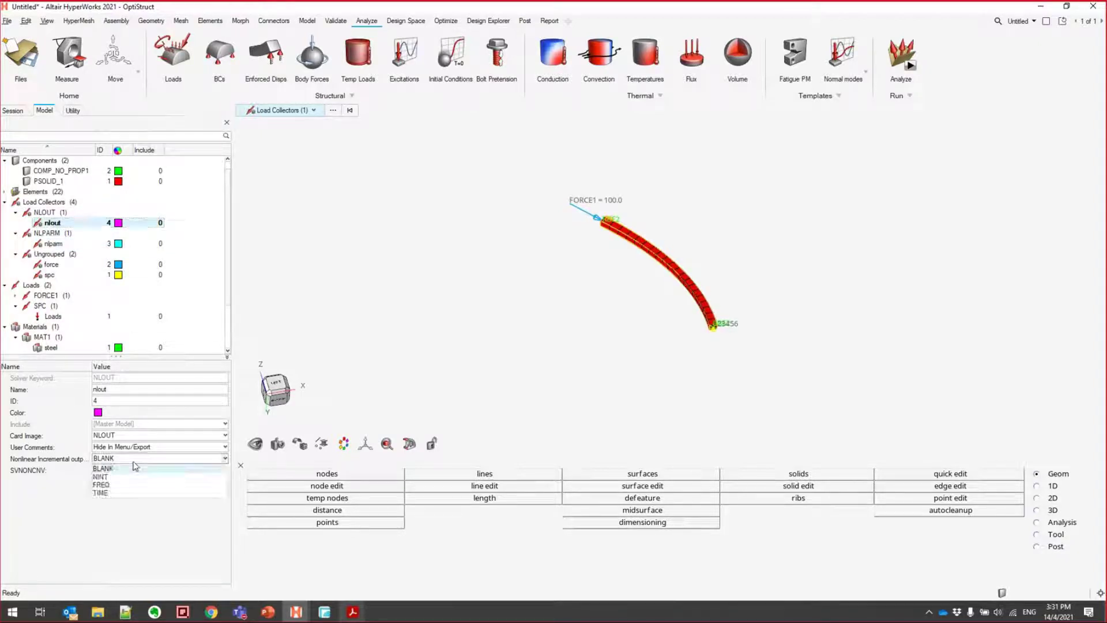
left_click(116, 477)
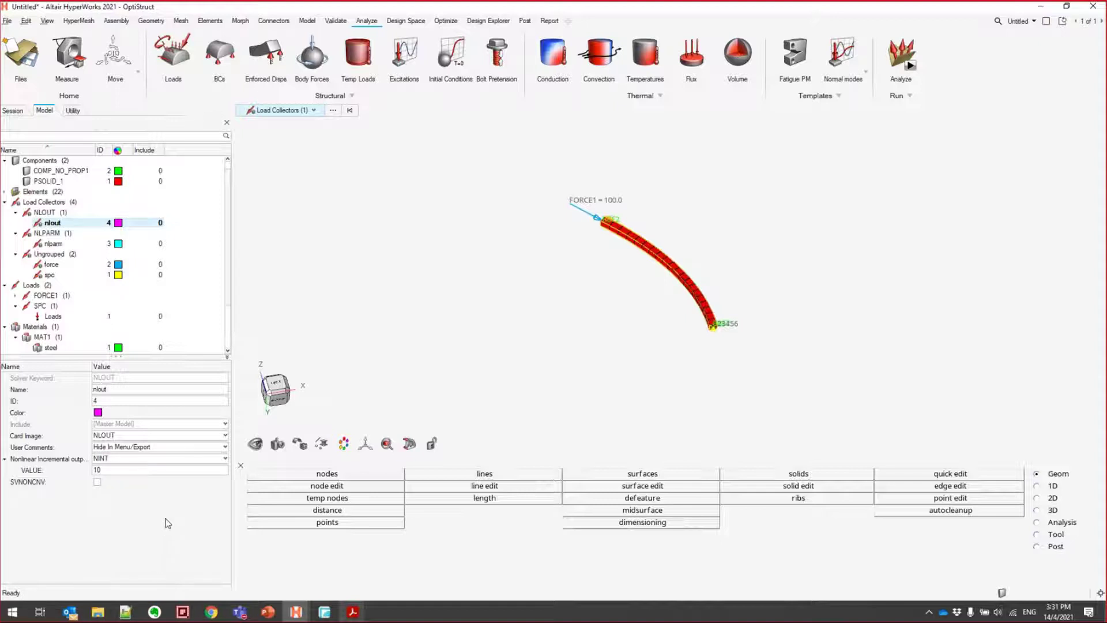
left_click(97, 482)
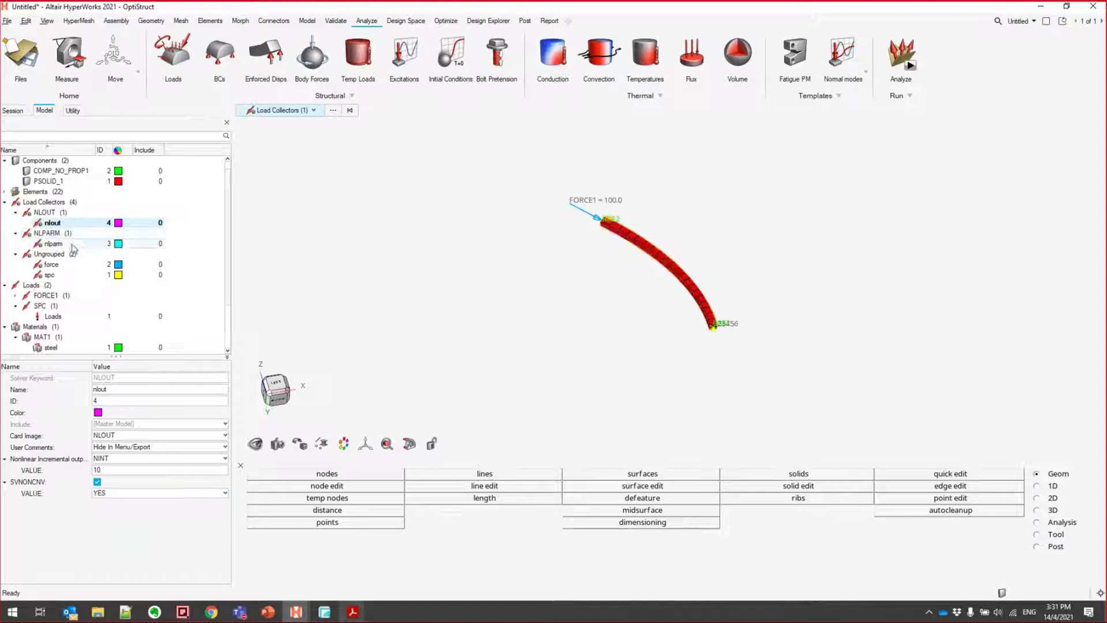
Create a load step named loading and set its analysis type to Non-linear static
left_click_drag(229, 222, 215, 242)
right_click(215, 242)
mouse_move(245, 244)
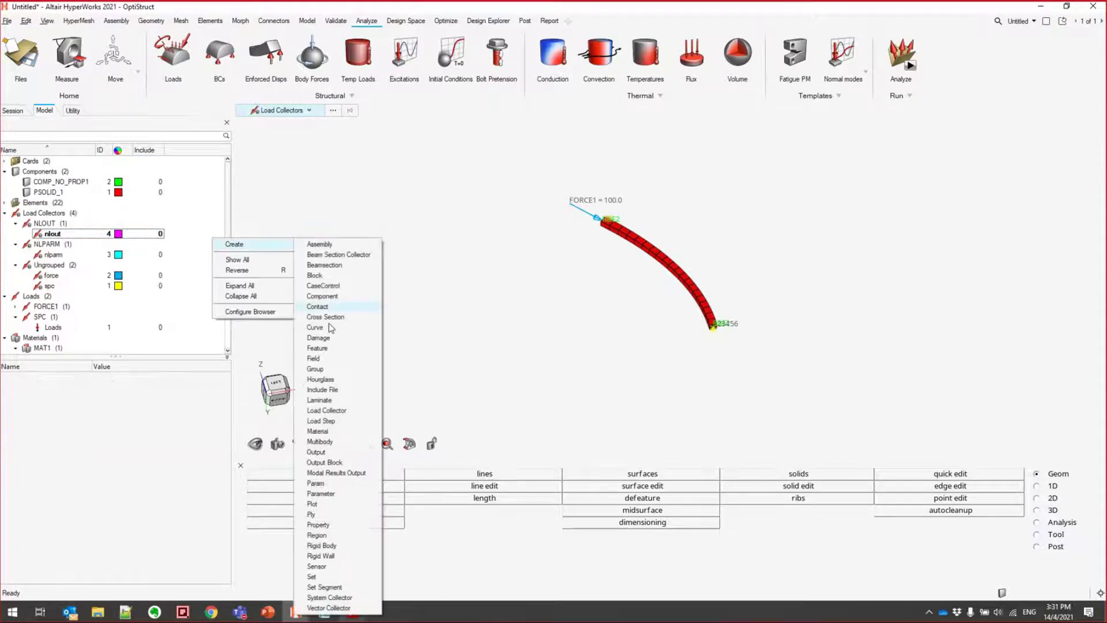
left_click(323, 421)
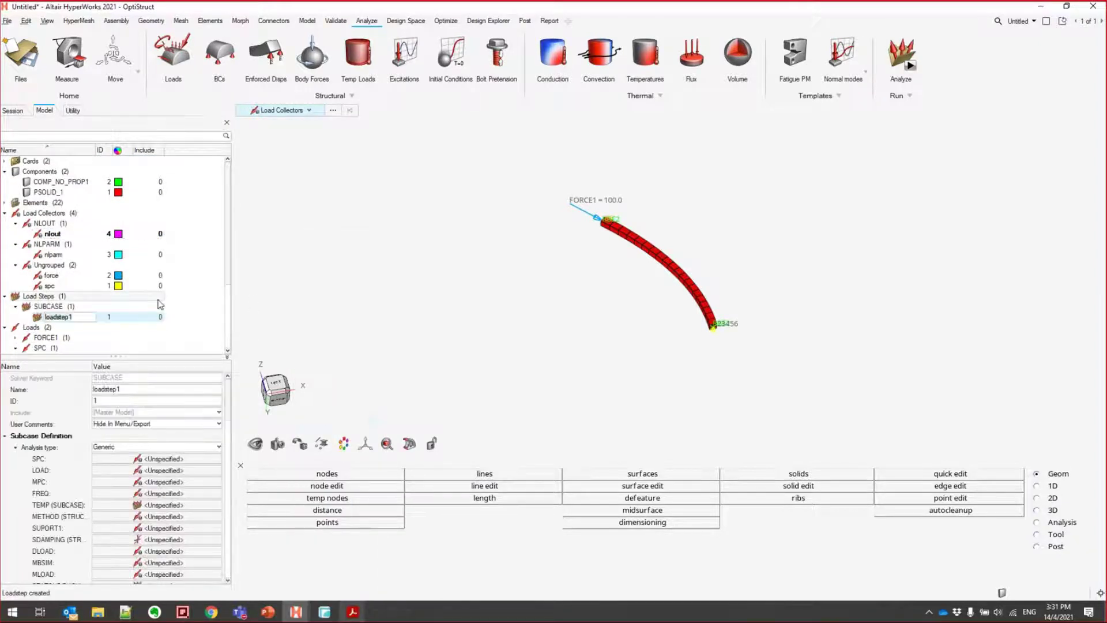
type("loading")
key("Return")
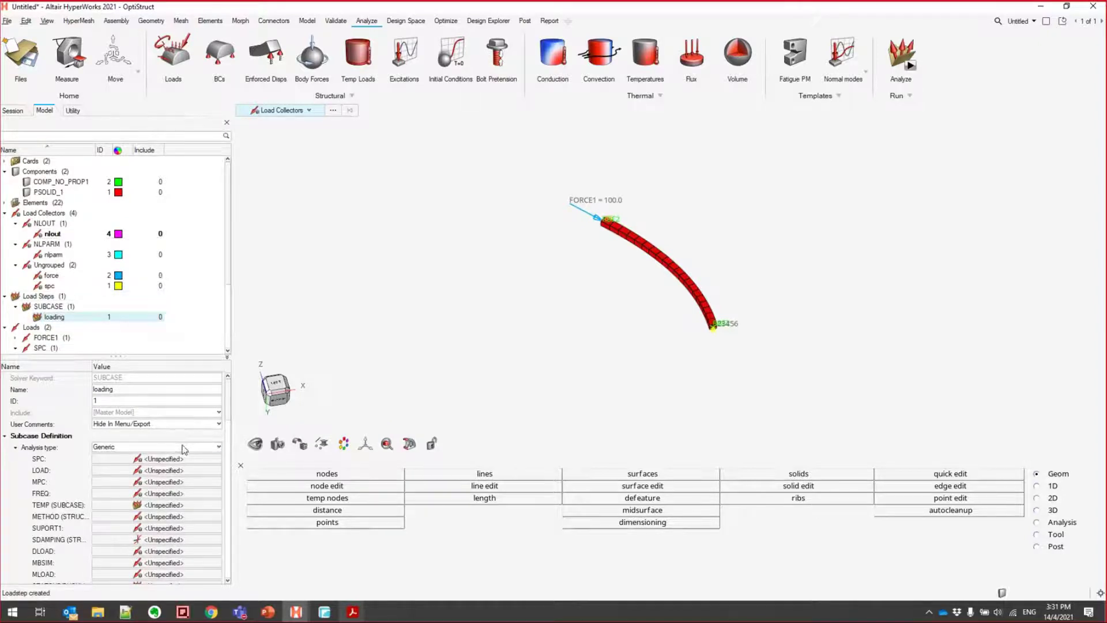
left_click(153, 447)
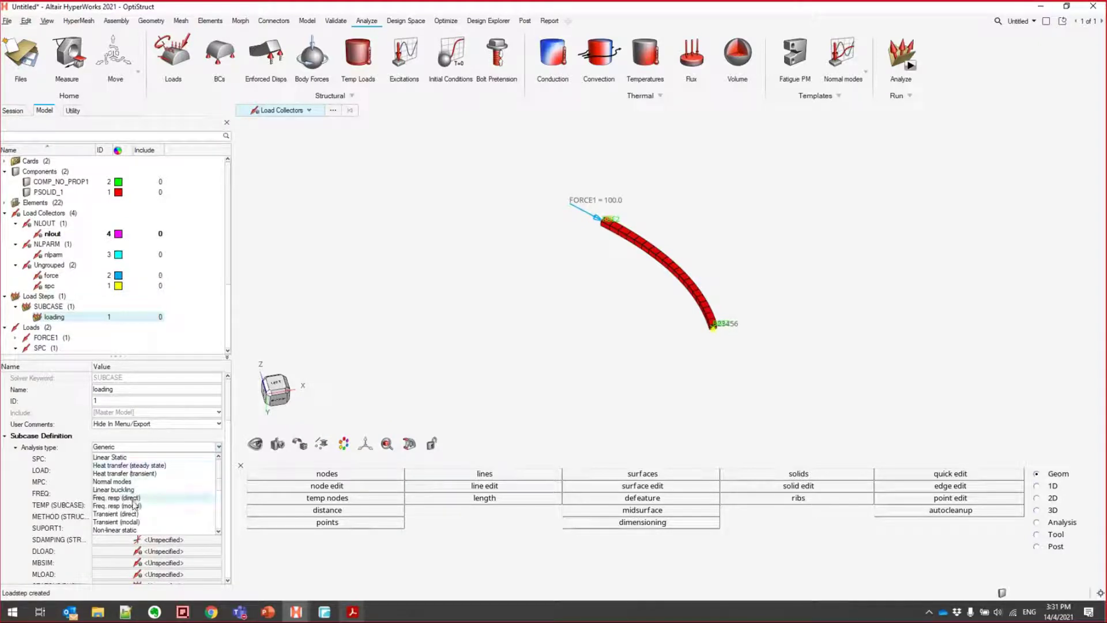
left_click(115, 529)
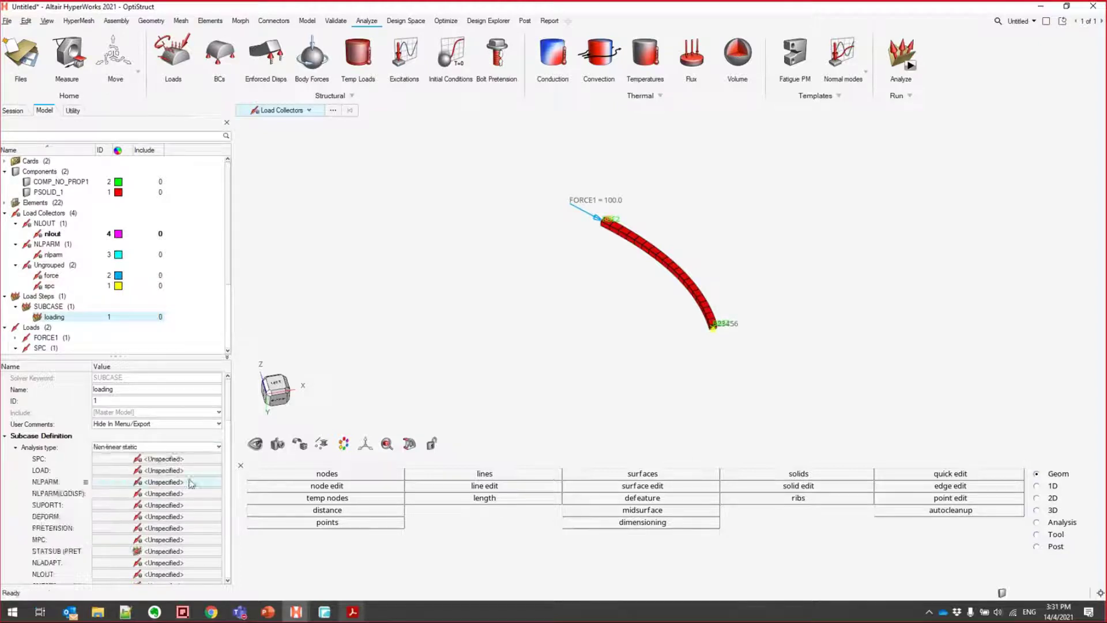
Assign the spc collector as SPC and the force collector as LOAD in the loading load step
left_click(159, 459)
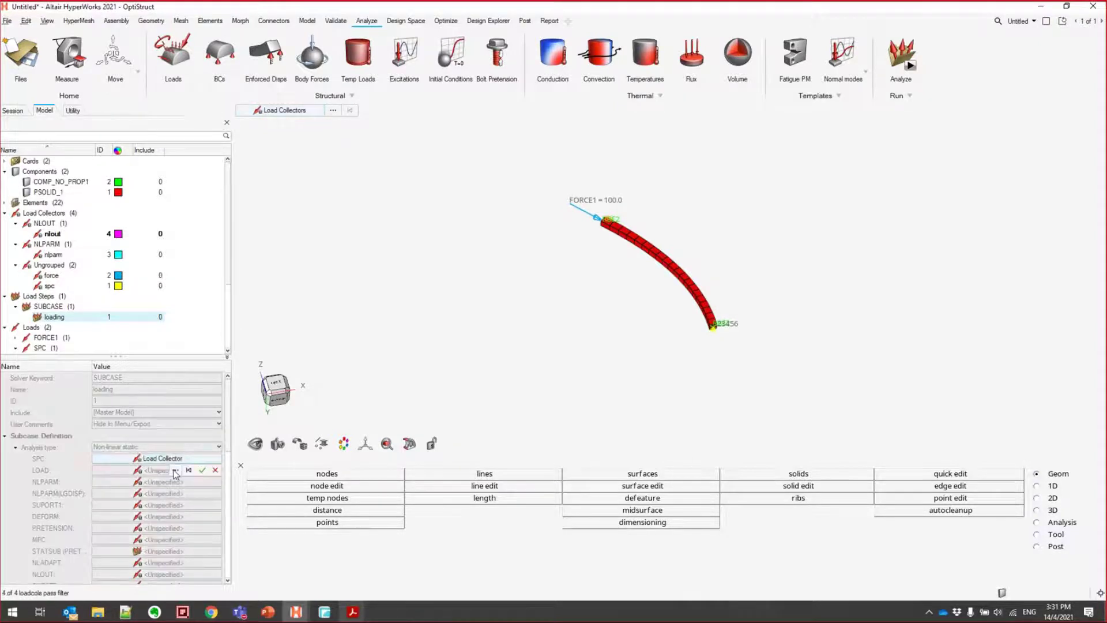
left_click(175, 471)
left_click(371, 584)
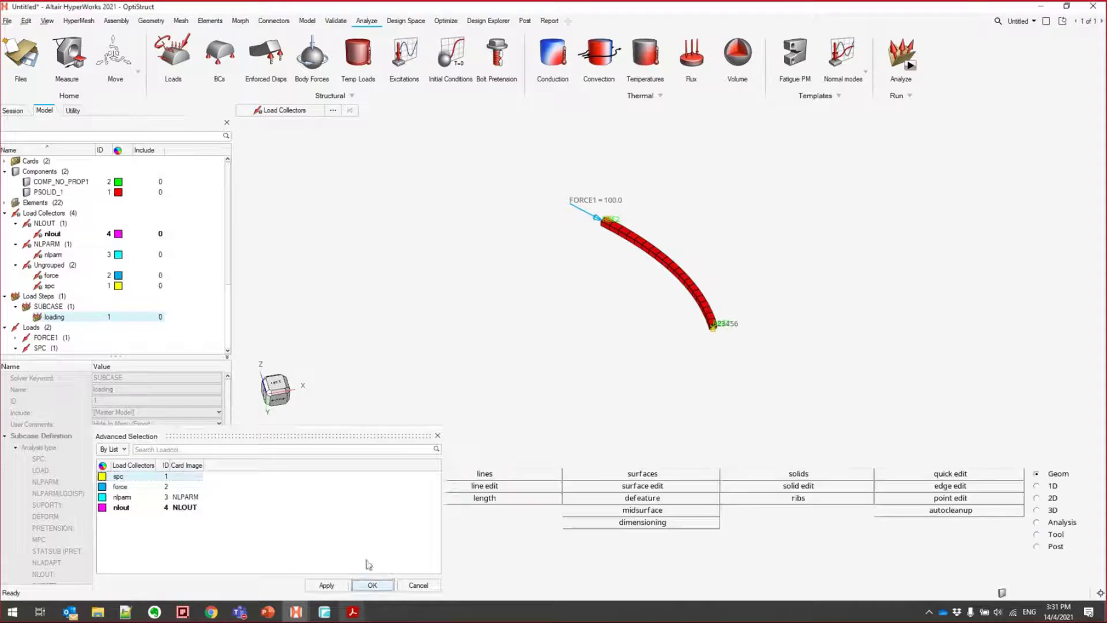
left_click(159, 471)
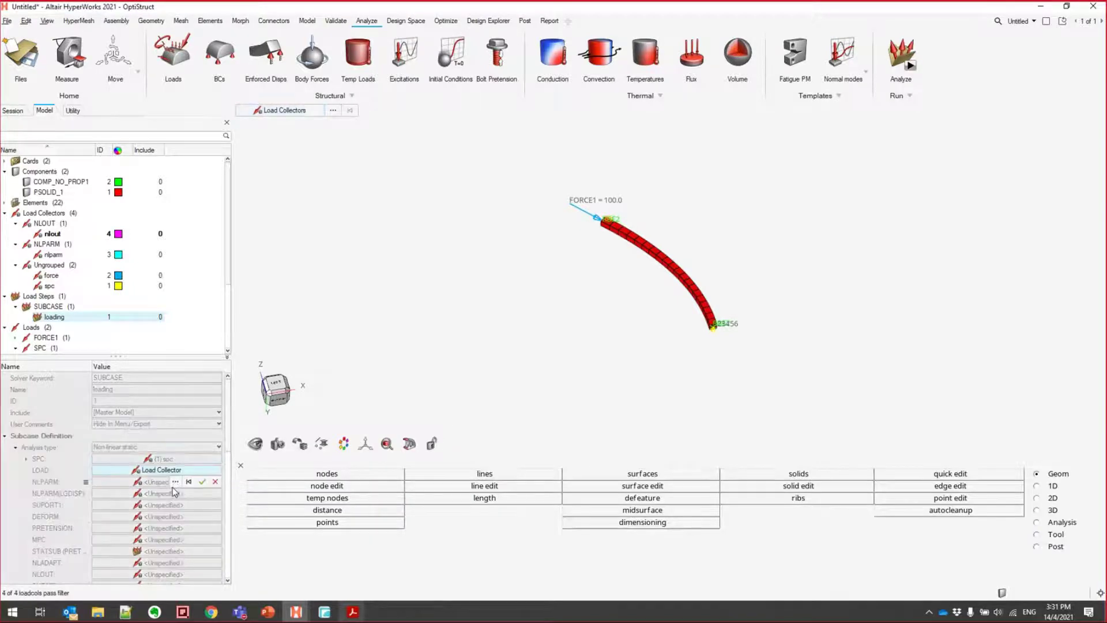
left_click(141, 490)
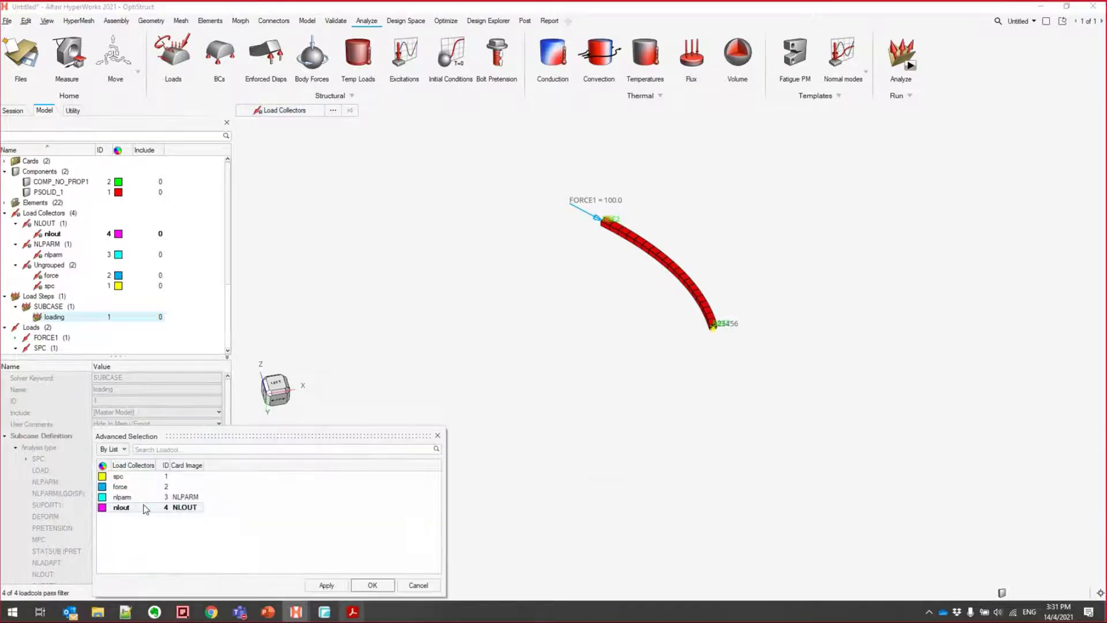
left_click(372, 585)
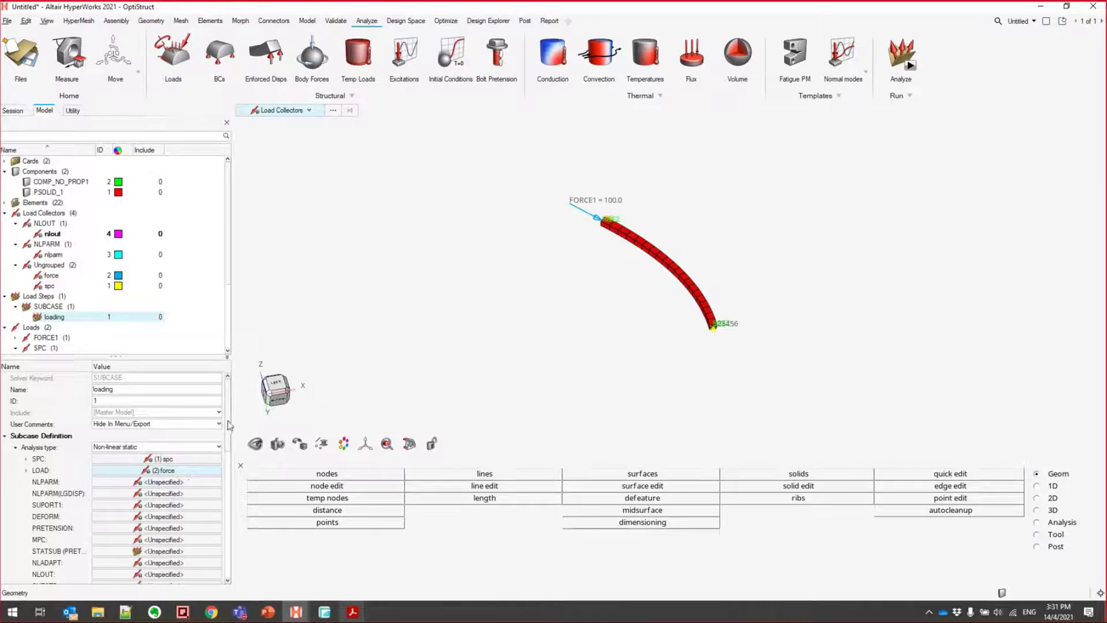
Assign the nlparm collector as NLPARM and the nlout collector as NLOUT in the loading load step
scroll(217, 454, "down", 3)
left_click(167, 425)
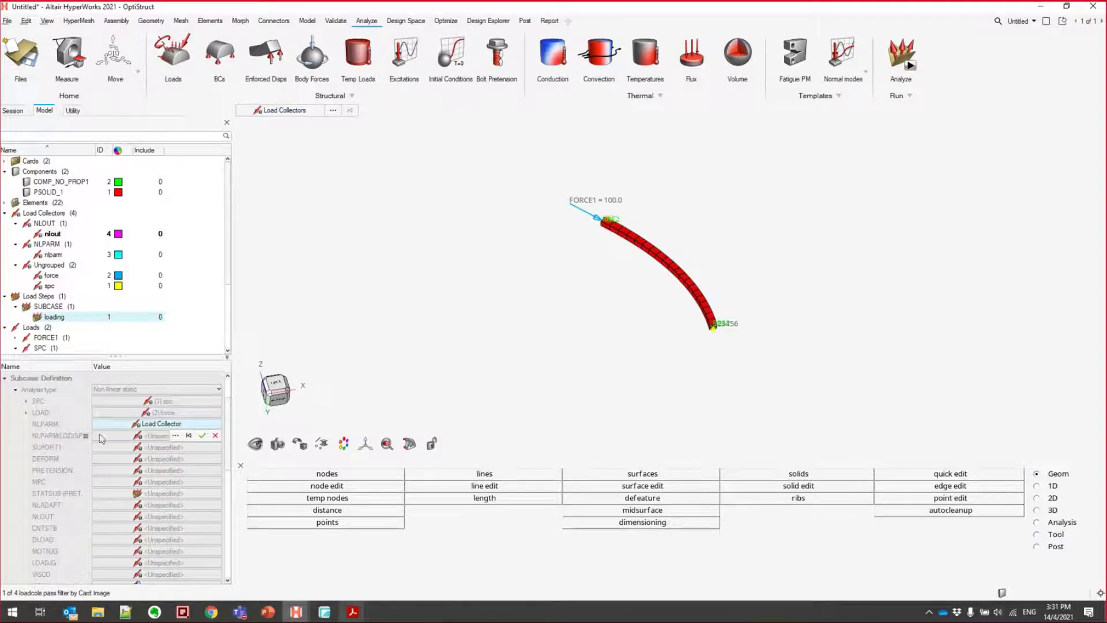
left_click(175, 435)
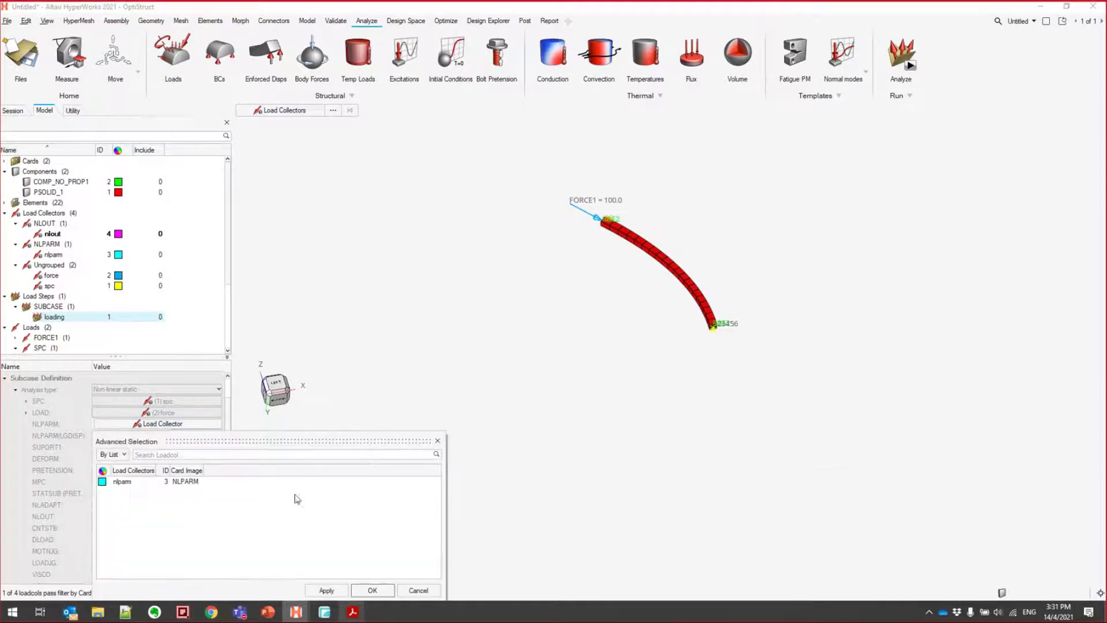
left_click(179, 482)
left_click(372, 590)
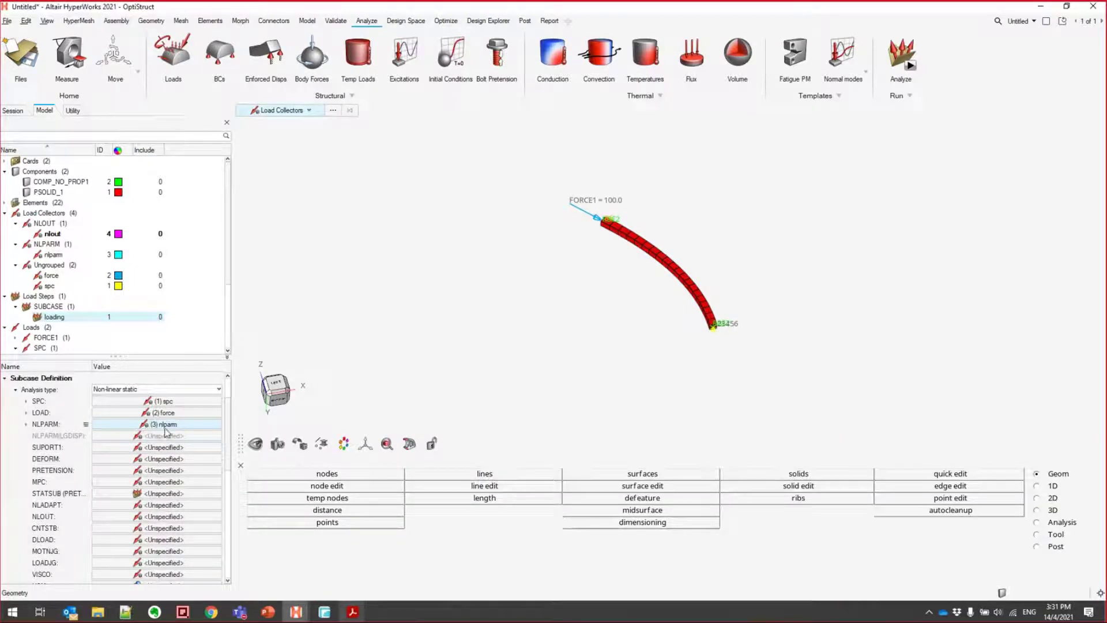
scroll(226, 462, "down", 2)
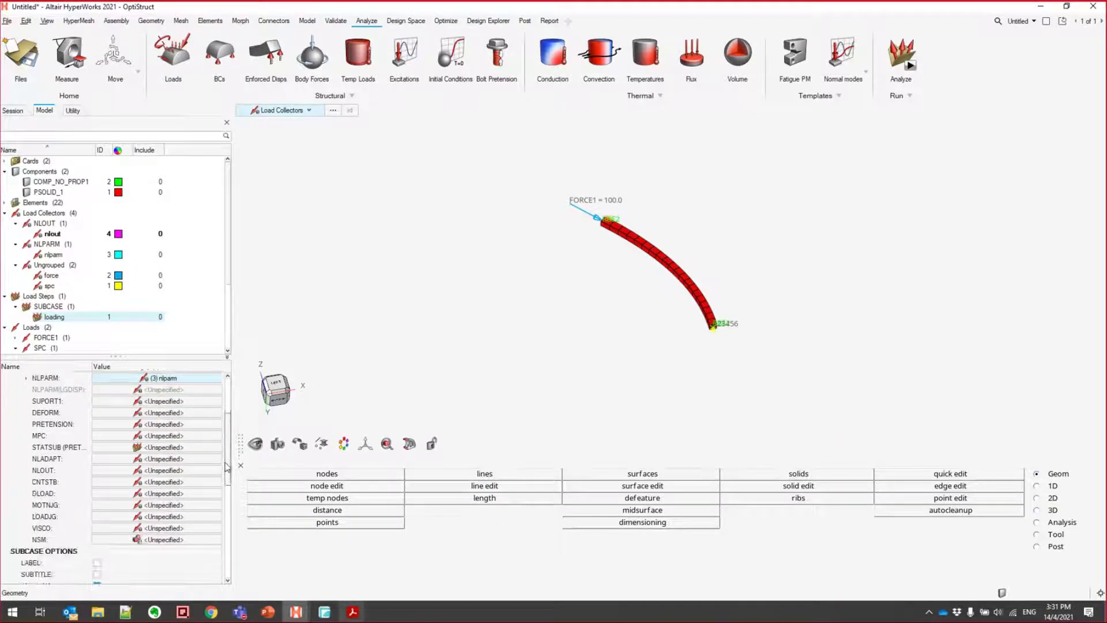
left_click(159, 470)
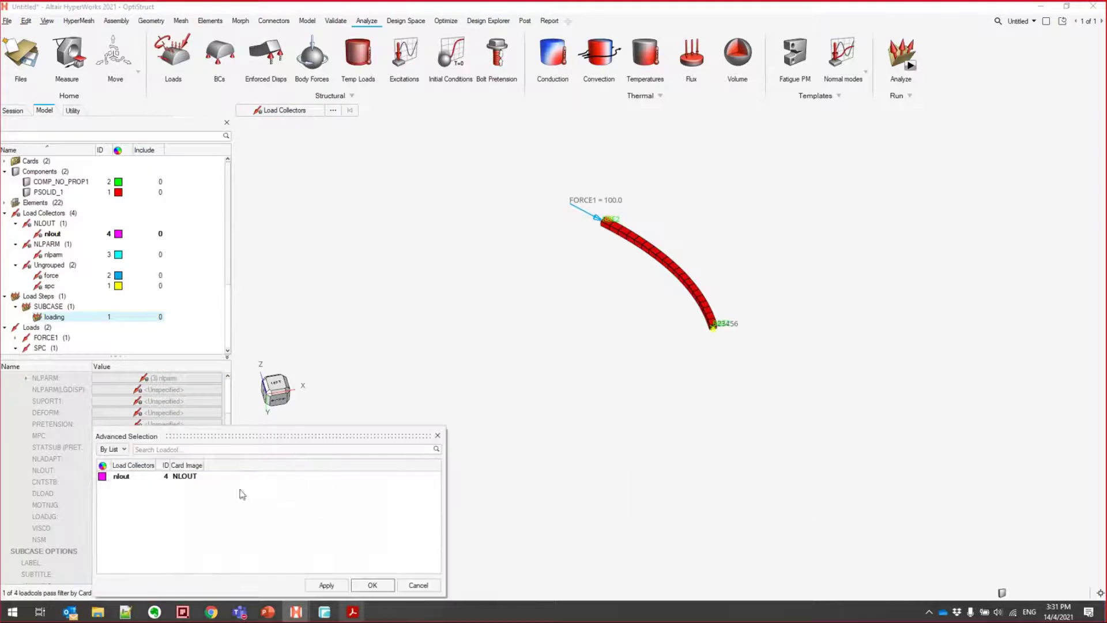
left_click(370, 584)
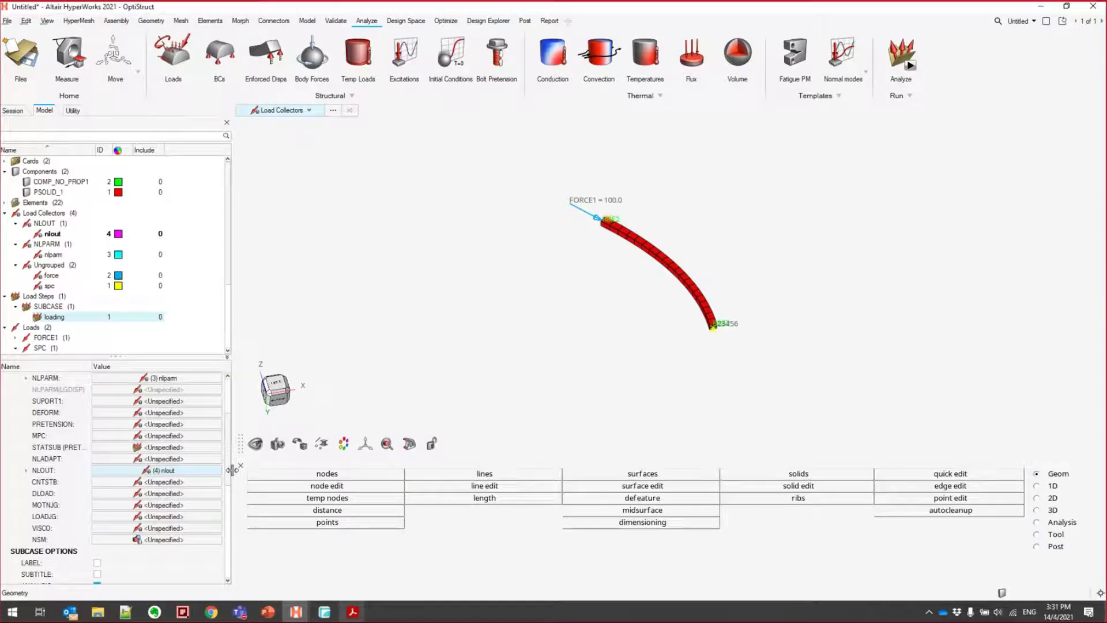
left_click_drag(229, 472, 232, 434)
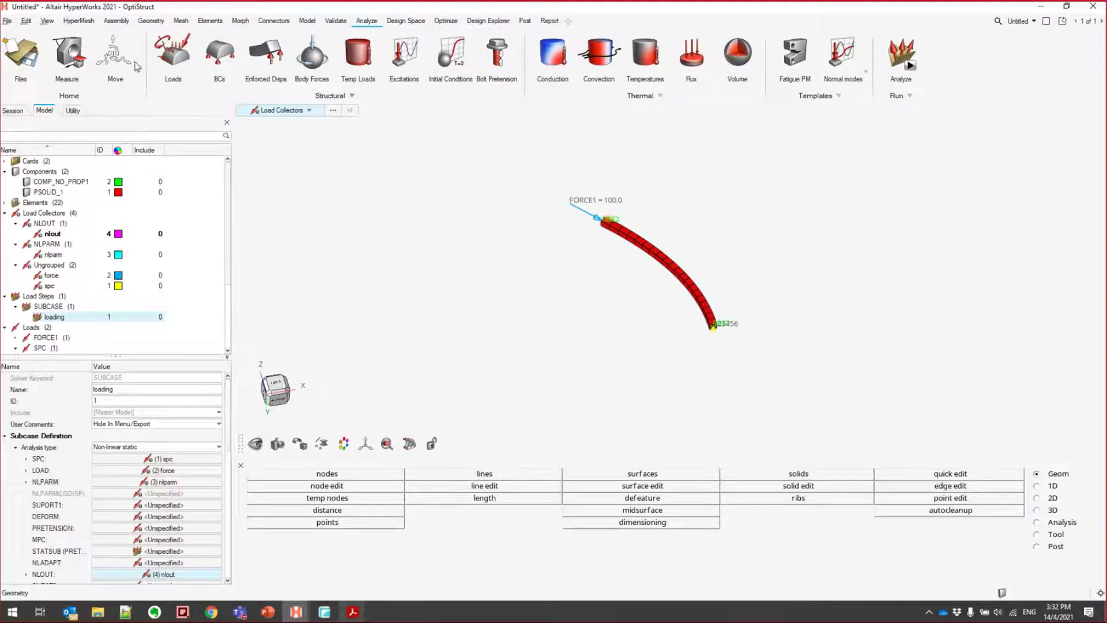
Open the OptiStruct run setup and save the input file as cvrod_follower.fem in the 04a_FOLLOWER_FORCE folder
left_click(910, 64)
left_click(929, 475)
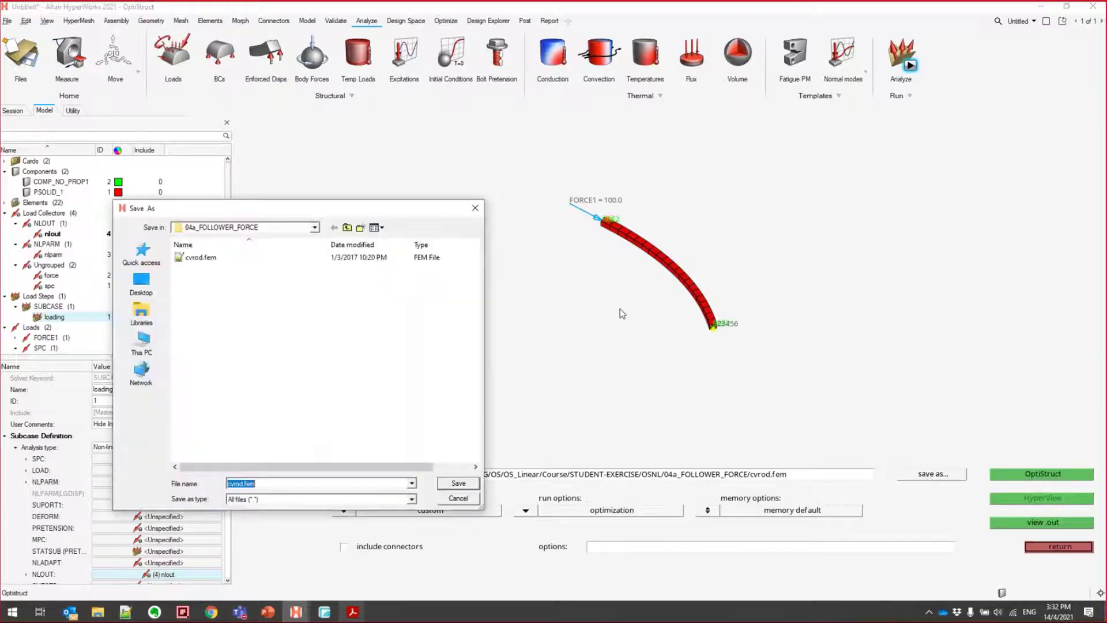
left_click(244, 483)
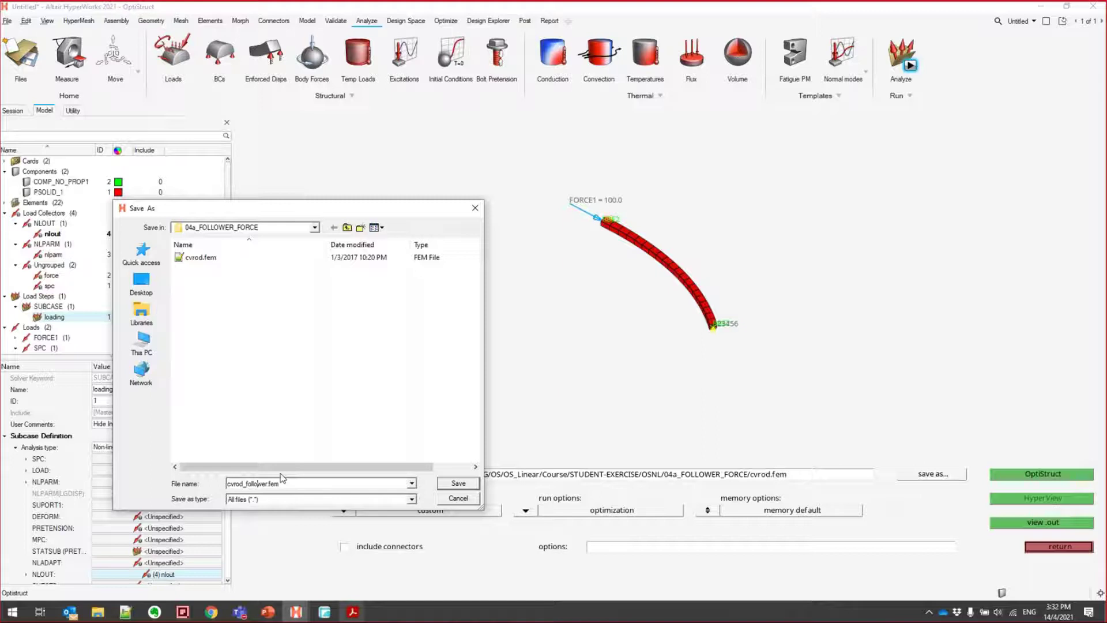
left_click(459, 483)
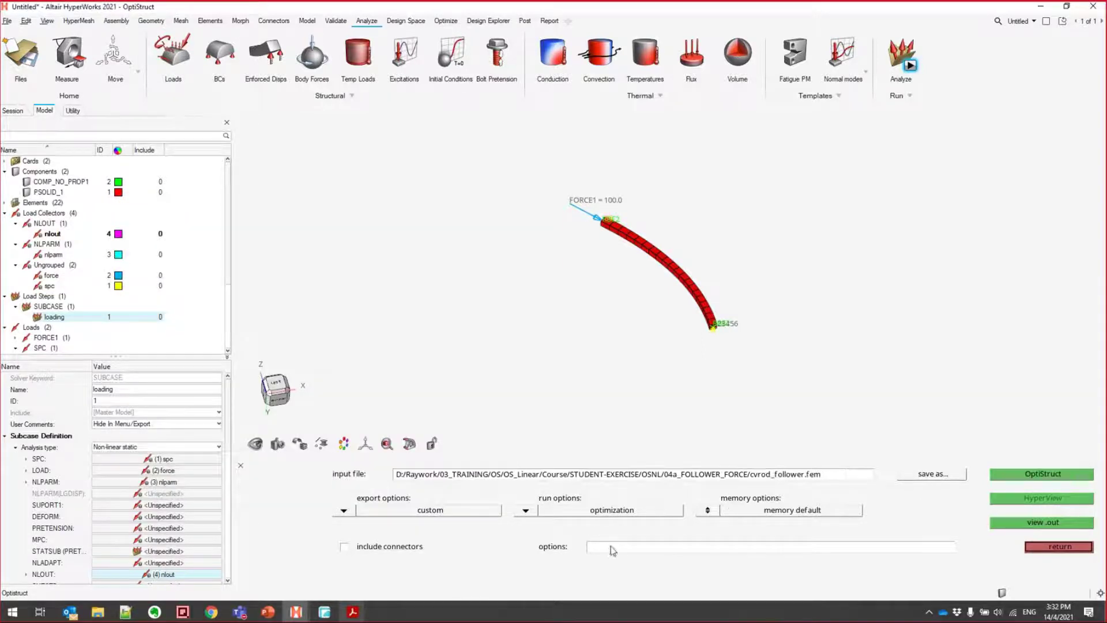
Set the run option to analysis, add -nt 4 -out after -optskip in the solver options, and start the OptiStruct run
left_click(526, 511)
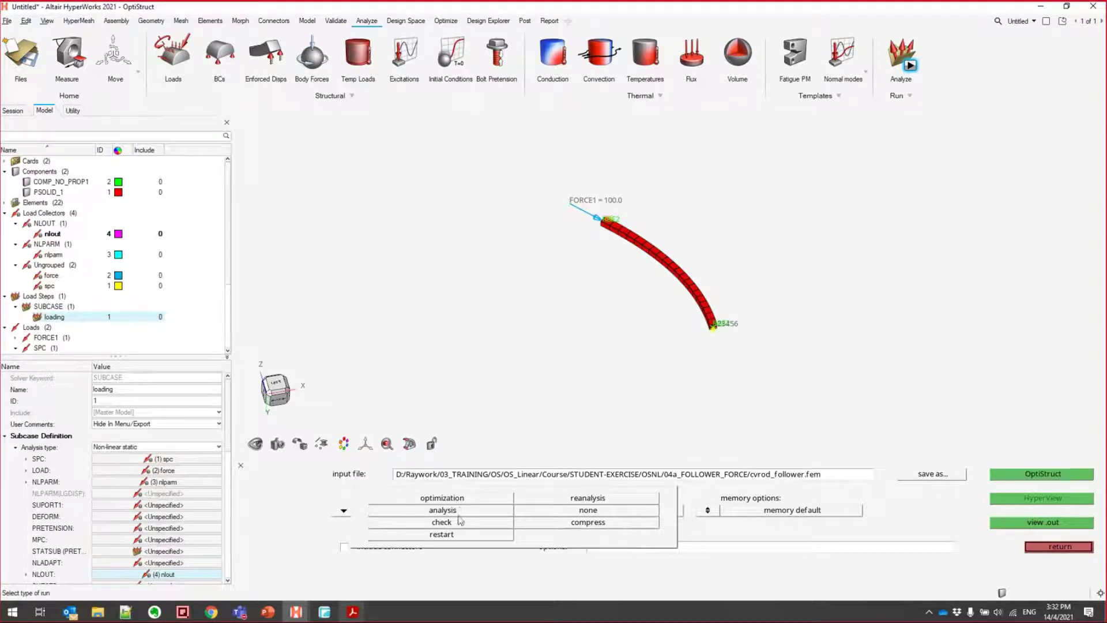
left_click(458, 511)
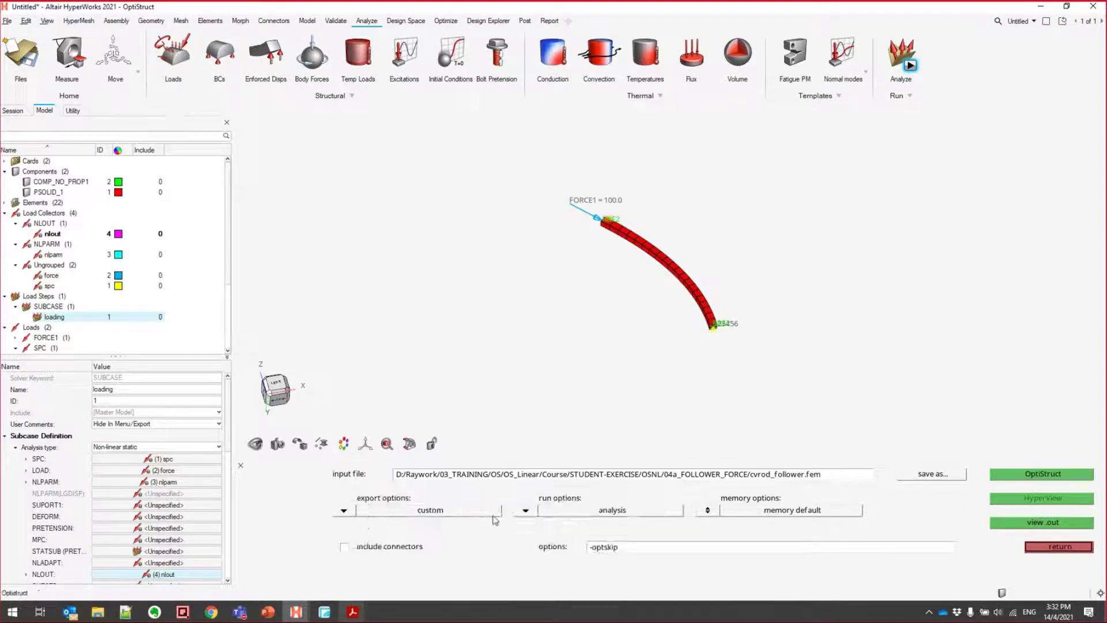
double_click(638, 551)
left_click(1006, 475)
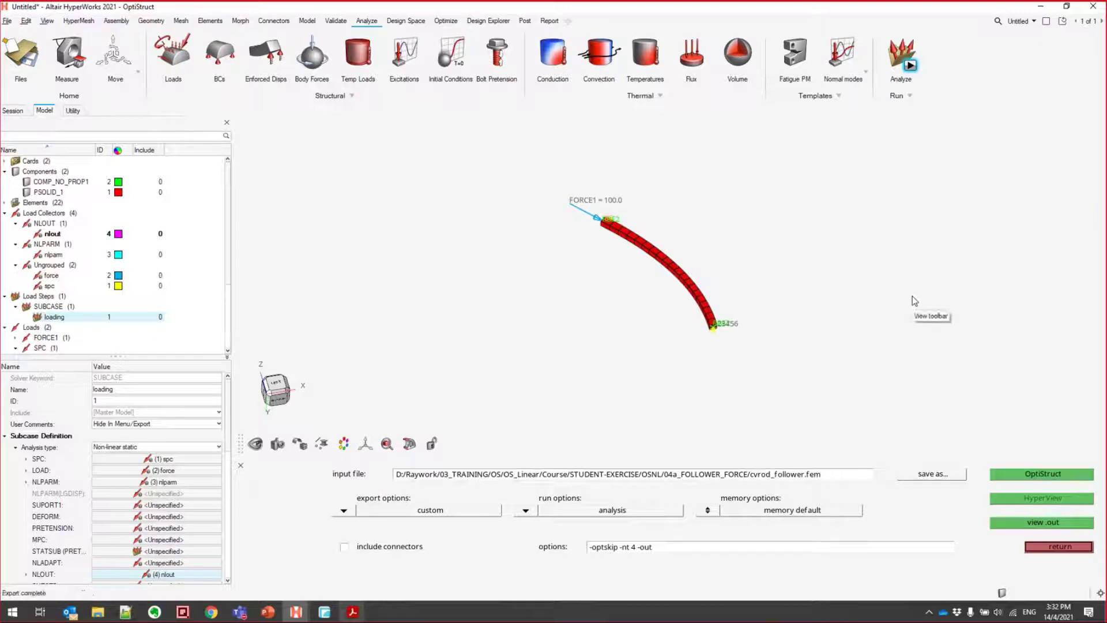
Close the leftover rubber_CLASS-v2 solver view and Compute Console windows, and maximize the solver view of the cvrod_follower.fem run
mouse_move(334, 609)
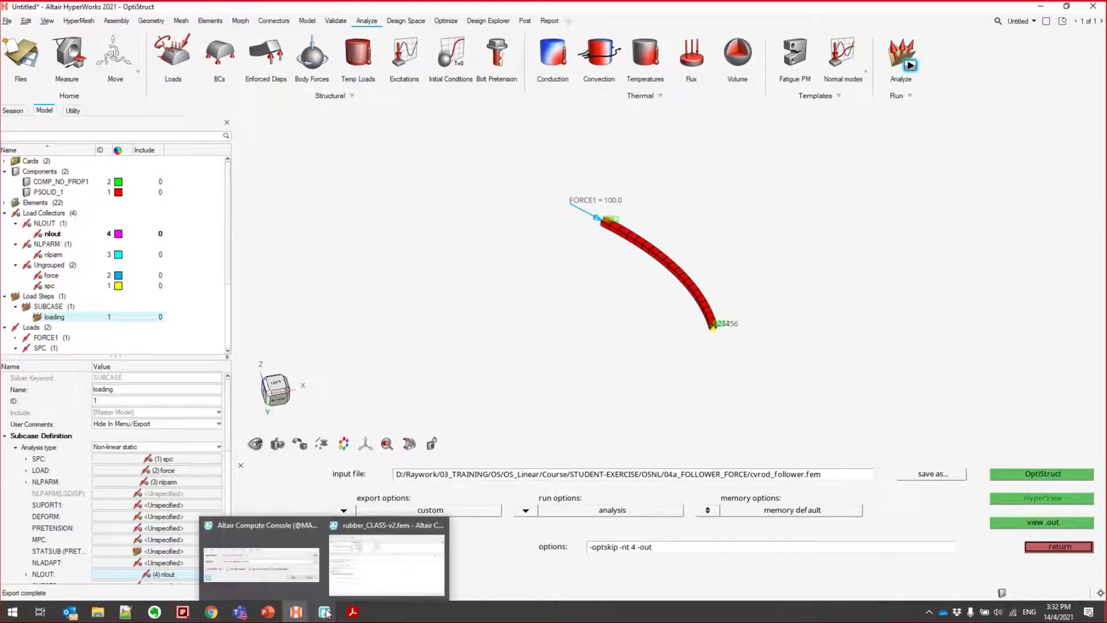
left_click(374, 582)
left_click(1079, 589)
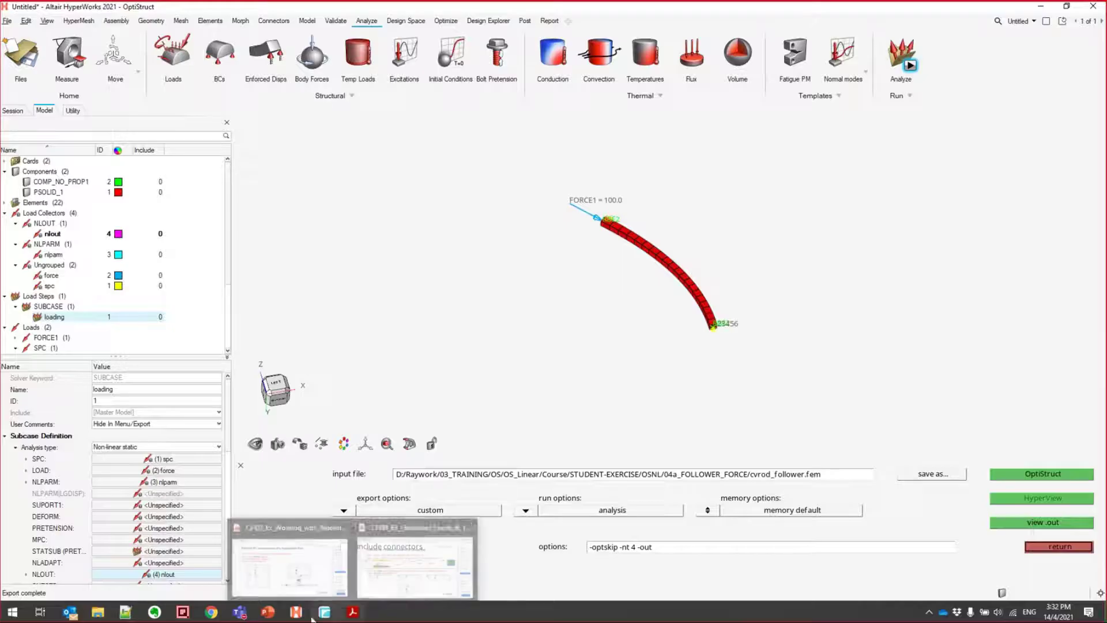
left_click(340, 563)
left_click(757, 335)
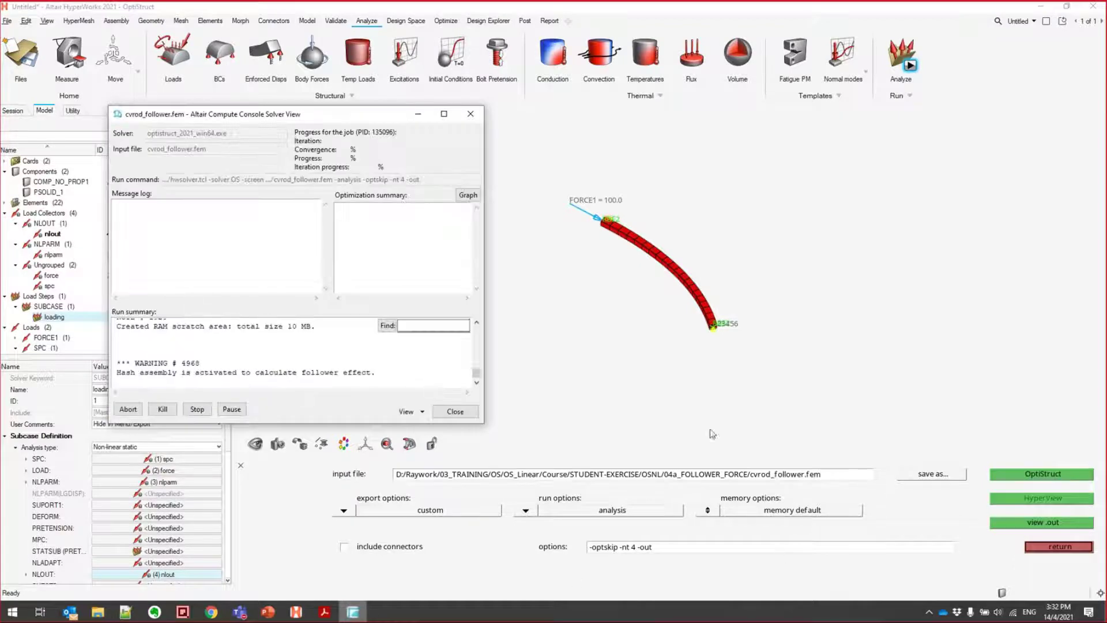
left_click(444, 113)
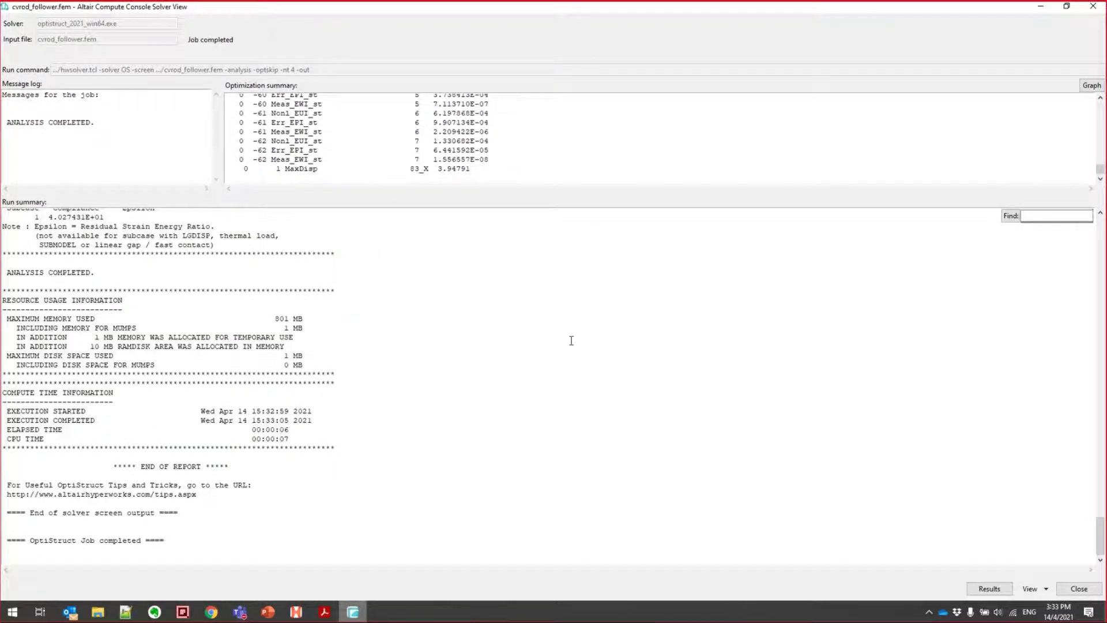
Switch to File Explorer and open the 04a_FOLLOWER_FORCE folder inside OSNL
left_click(98, 612)
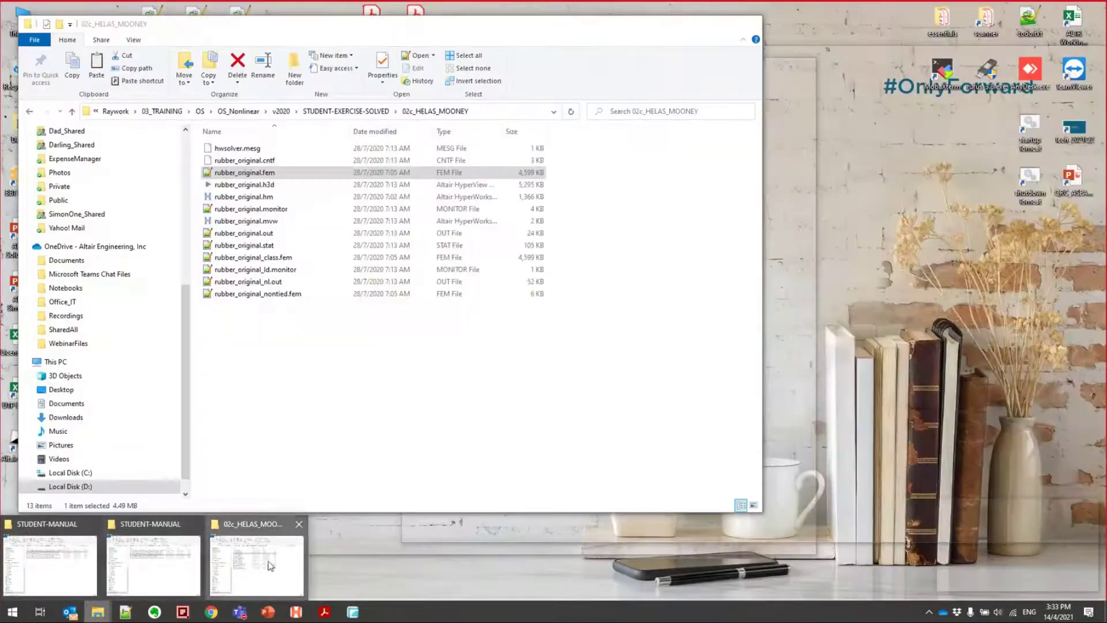
left_click(265, 562)
left_click(347, 111)
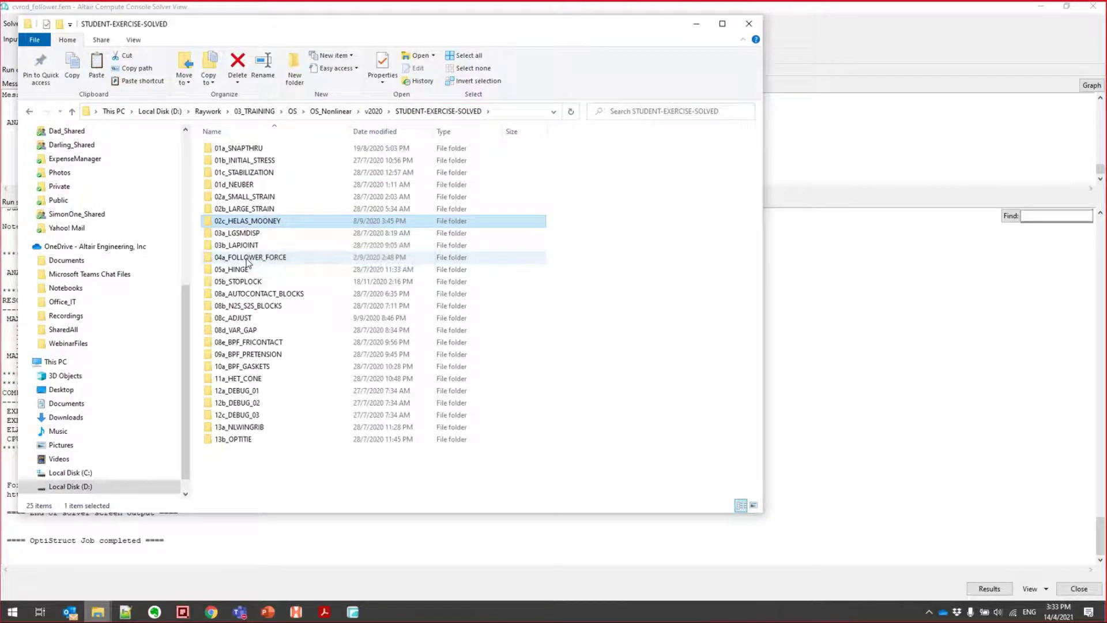
scroll(115, 323, "up", 7)
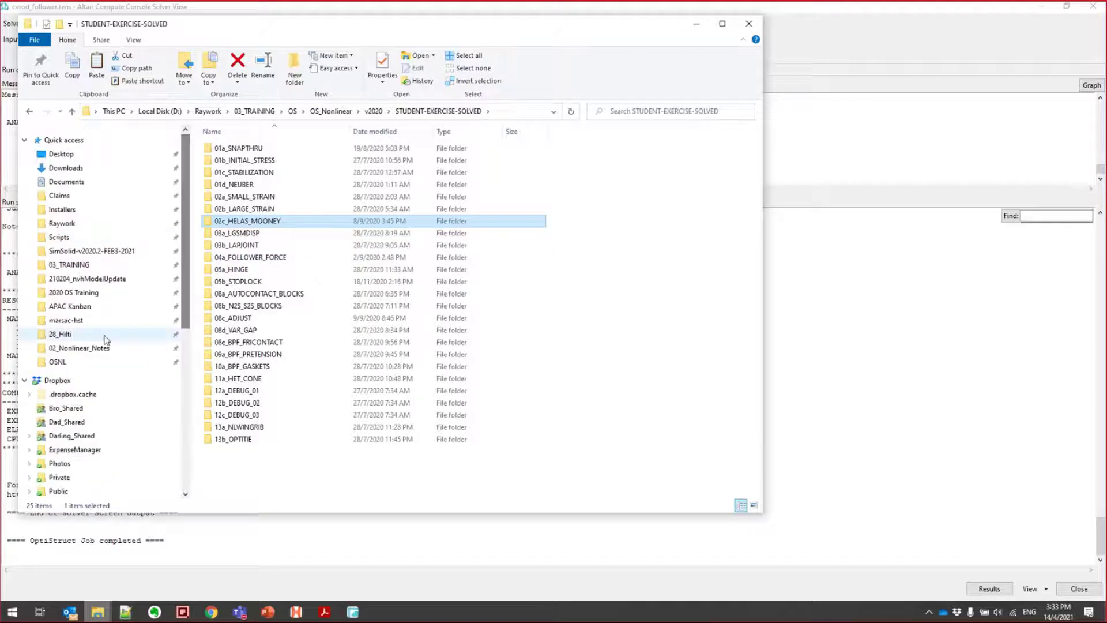
left_click(57, 363)
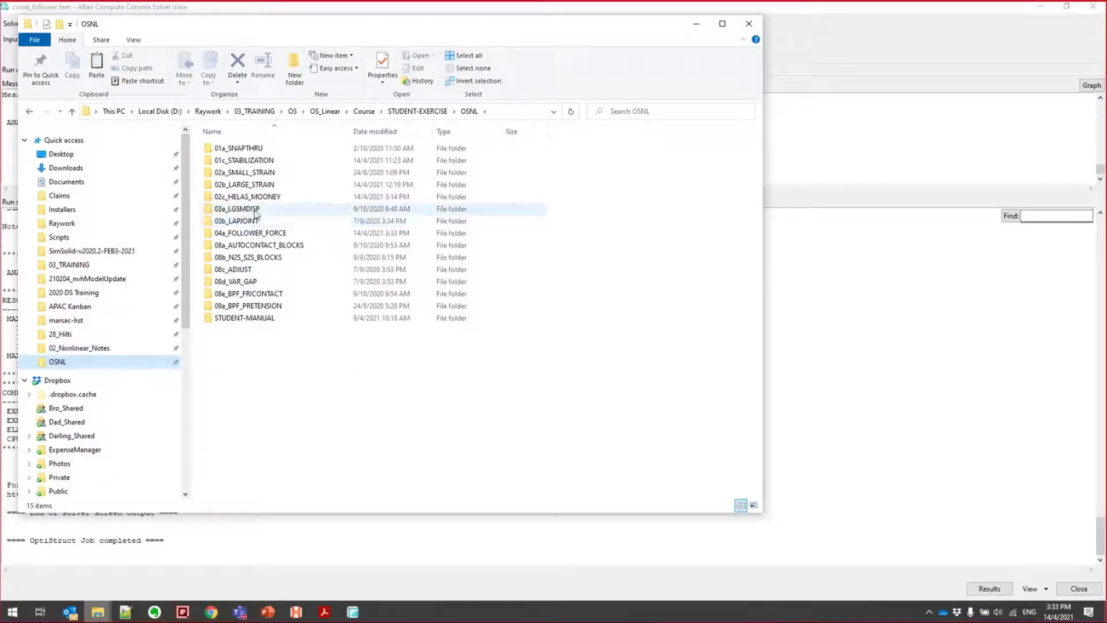
double_click(248, 233)
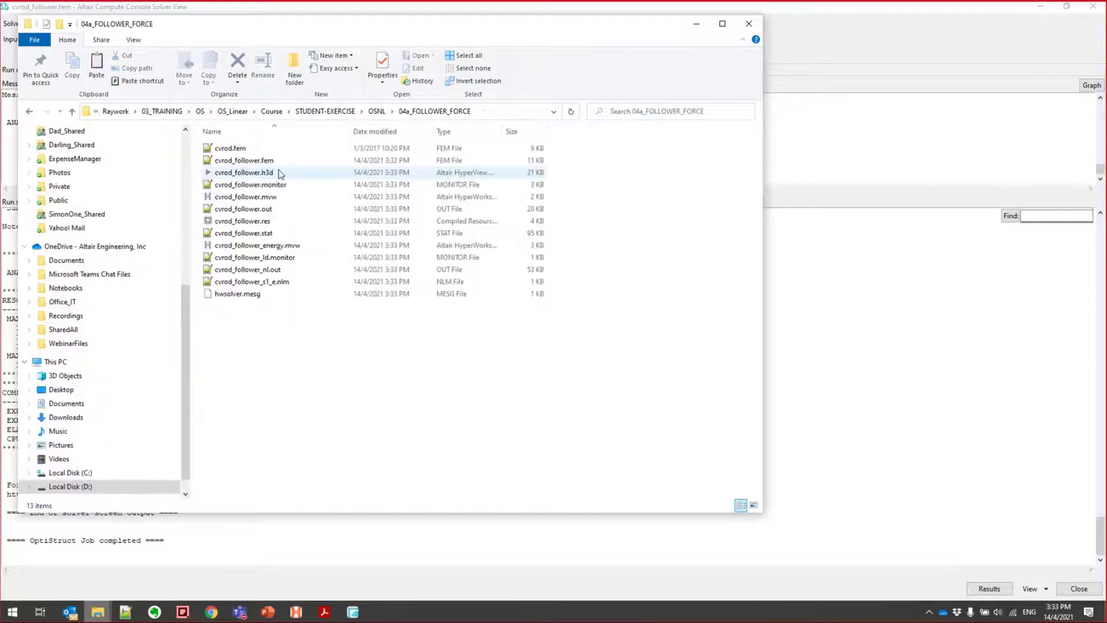
Duplicate cvrod_follower.fem within the 04a_FOLLOWER_FORCE folder
left_click(267, 161)
key("ctrl+c")
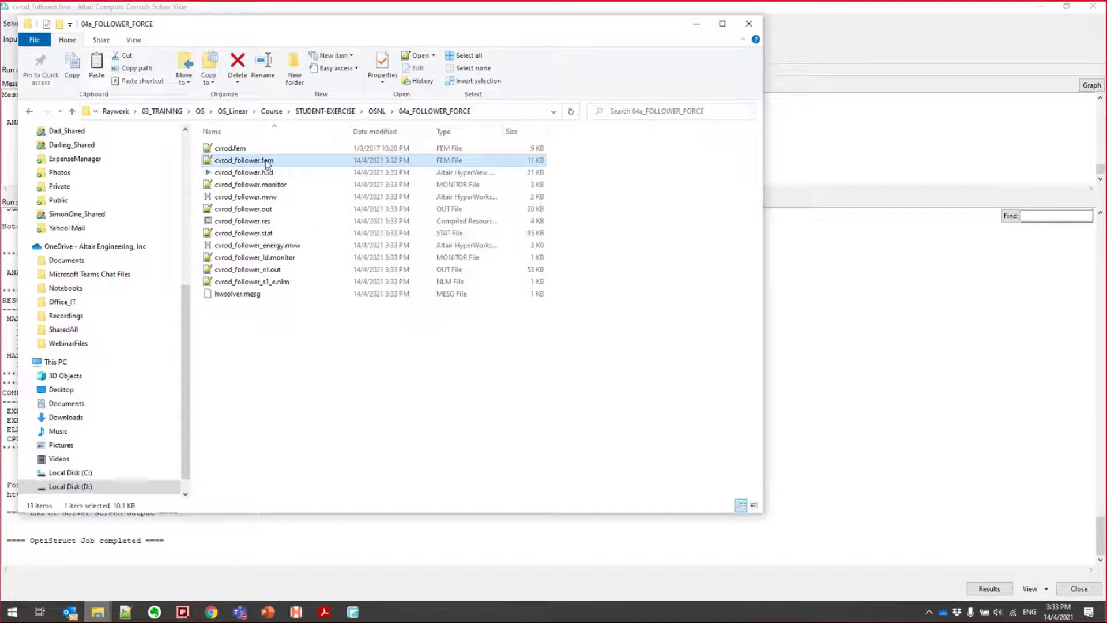
key("ctrl+v")
Open the copied FEM file in Notepad++, comment out the PARAM,FLLWER,1 line with a $, save it and close the editor
right_click(278, 162)
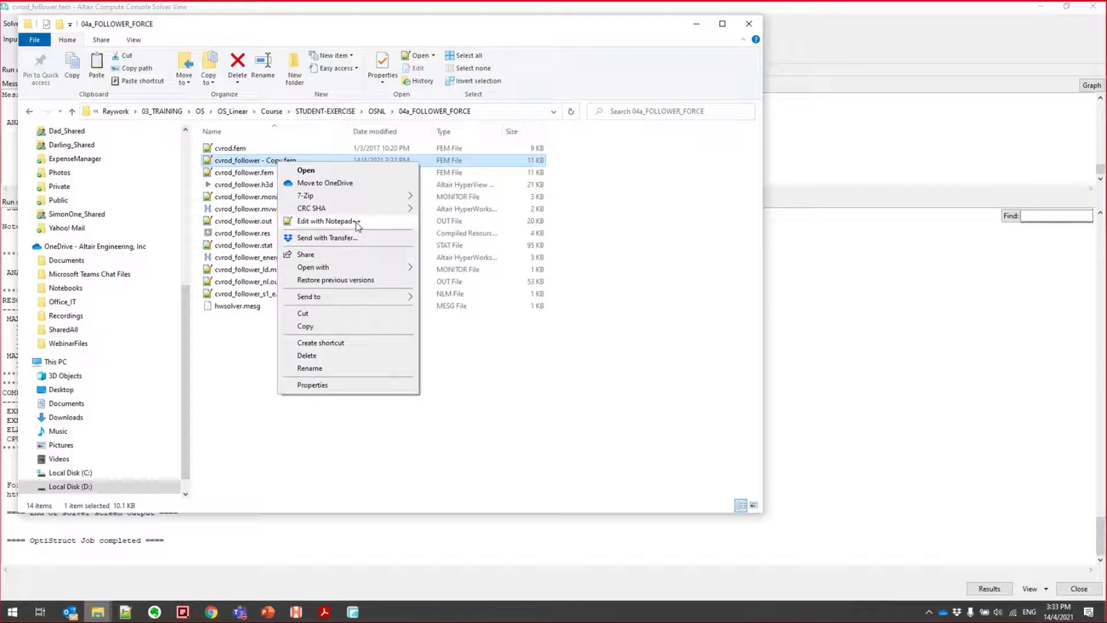
left_click(326, 221)
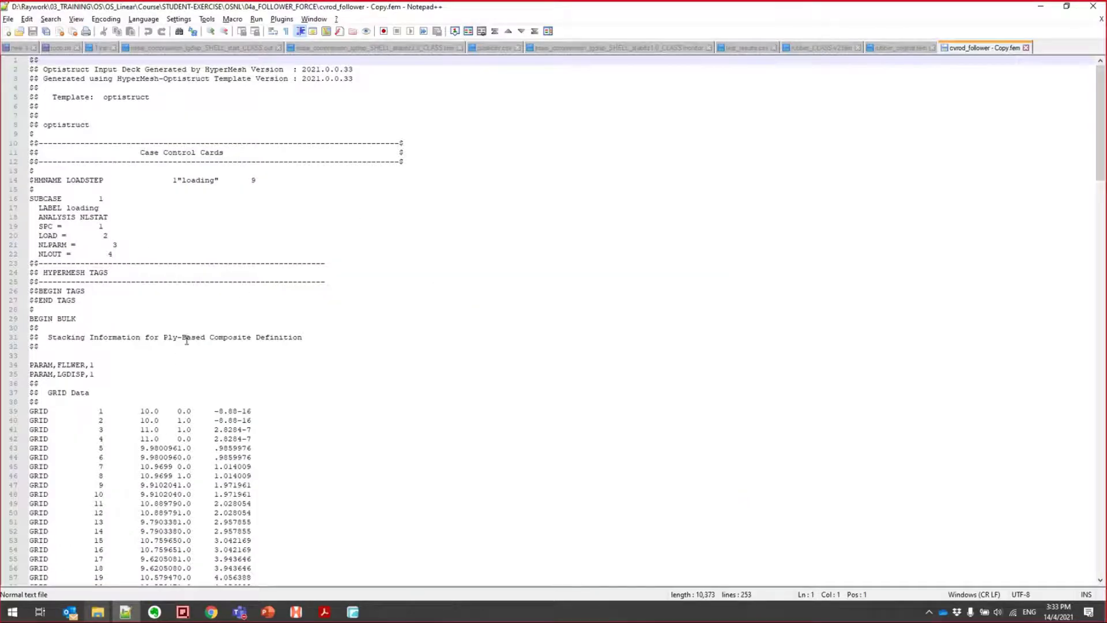
left_click(30, 366)
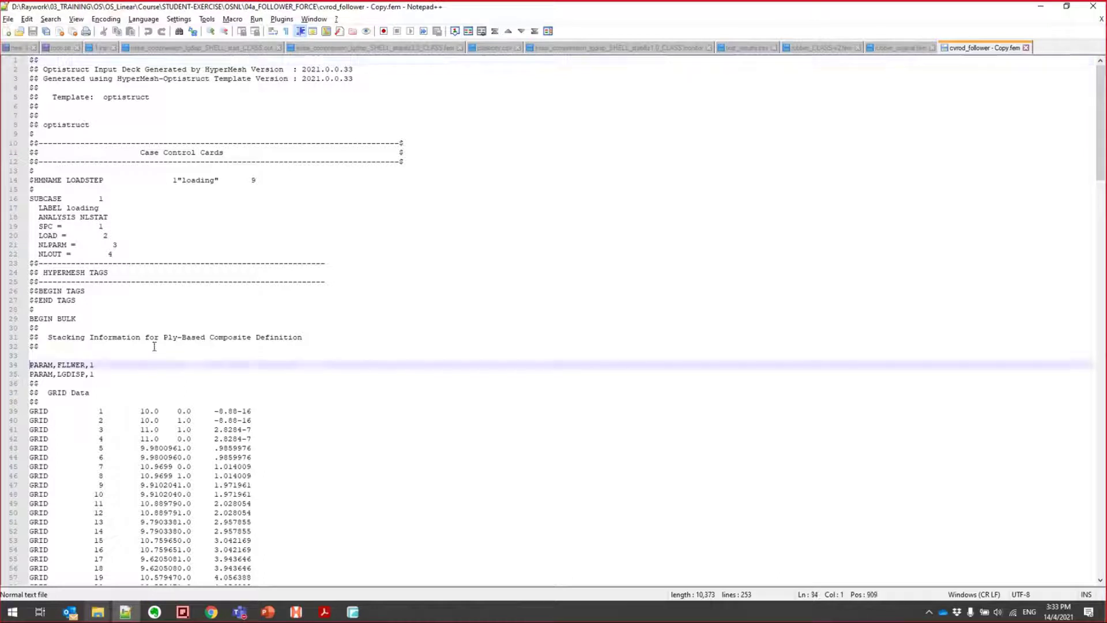
type("$")
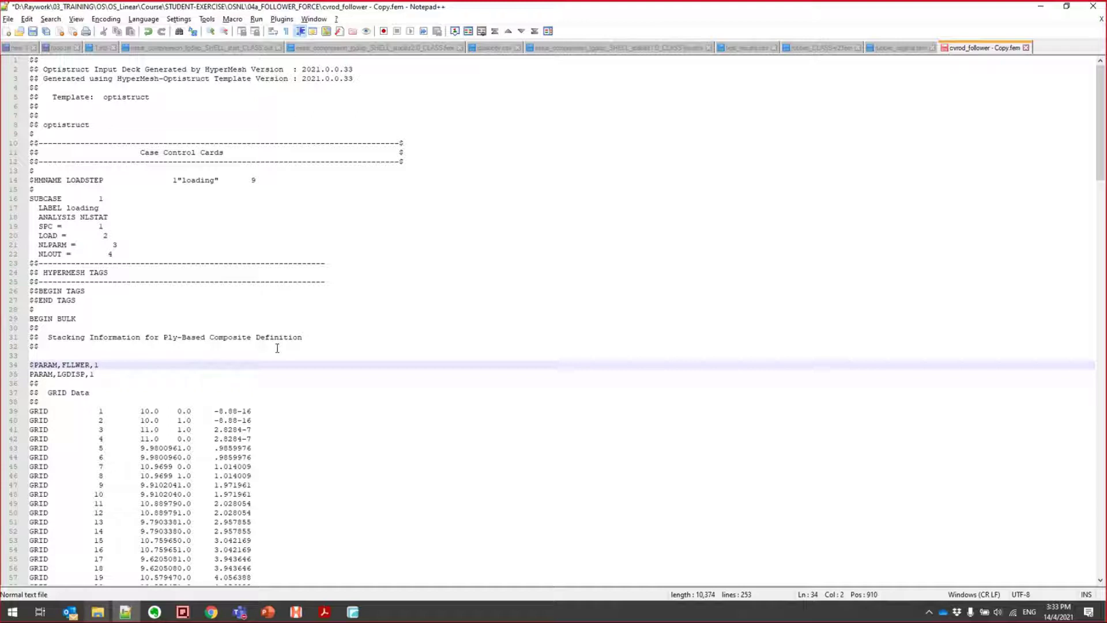
key("ctrl+s")
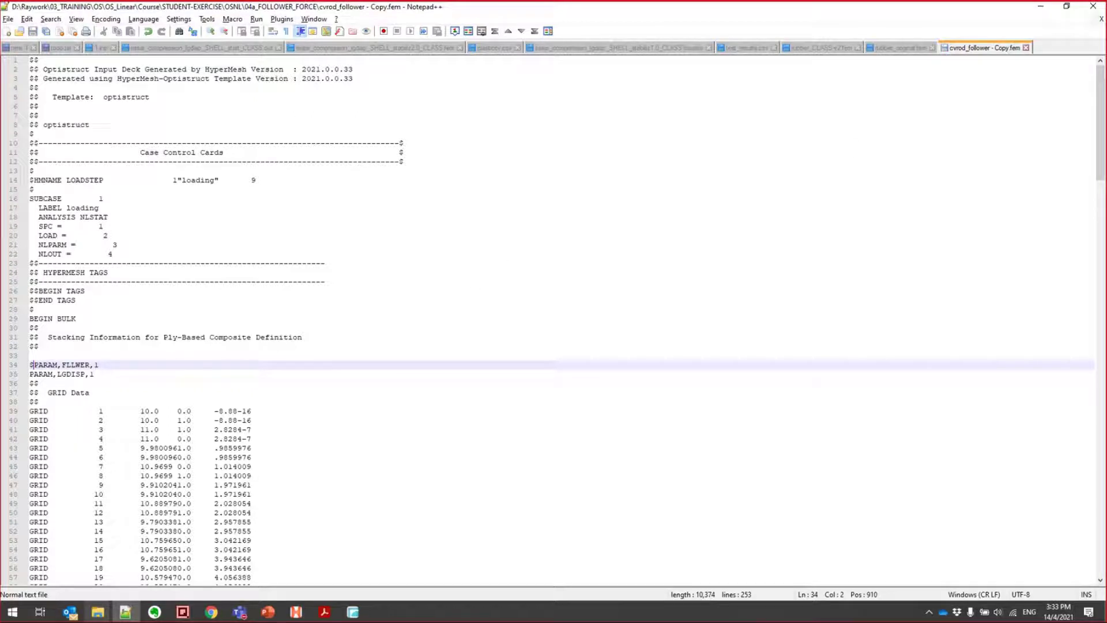
left_click(1093, 5)
Rename the copied FEM file as cvrod_nofollower.fem
left_click(273, 165)
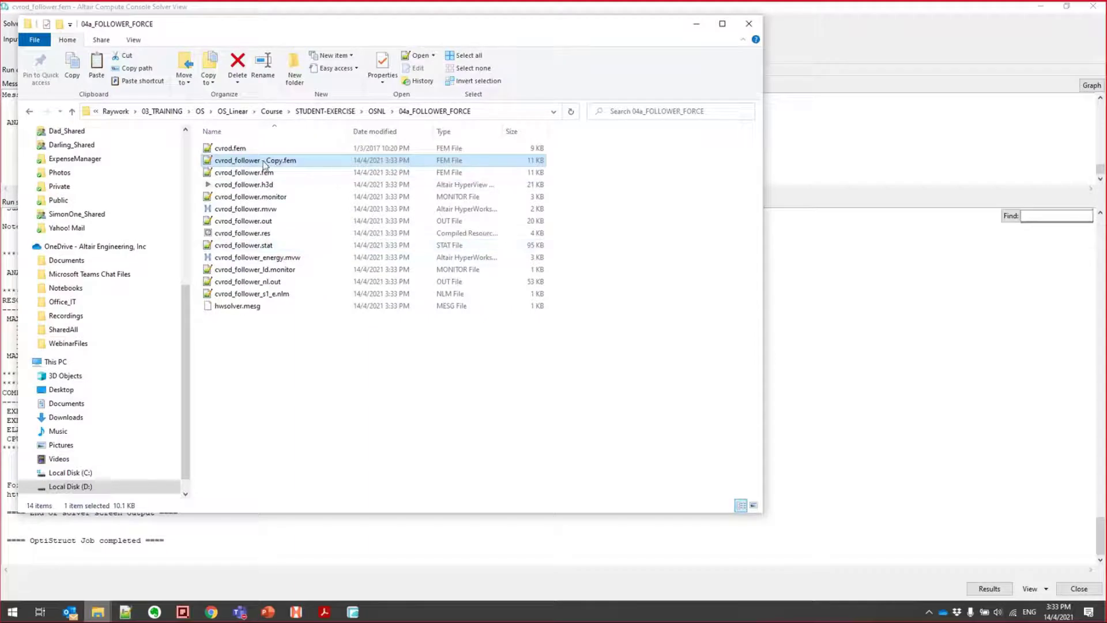
left_click(234, 160)
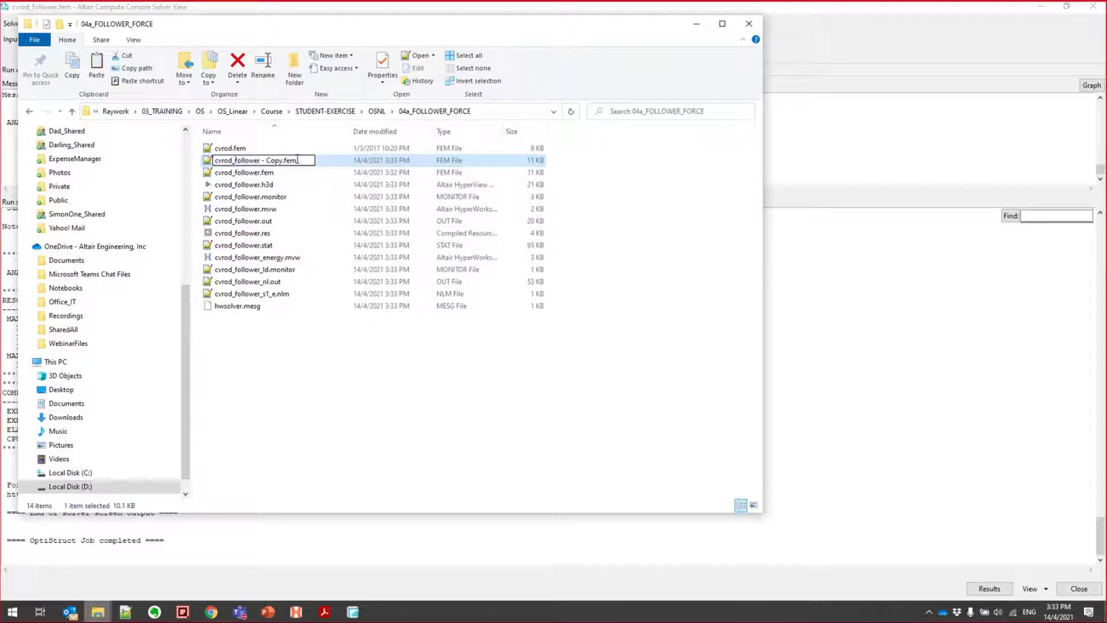
type("no")
key("Left")
key("Left")
key("Left")
key("Delete")
key("Delete")
key("Delete")
key("Delete")
key("Delete")
key("Delete")
key("Return")
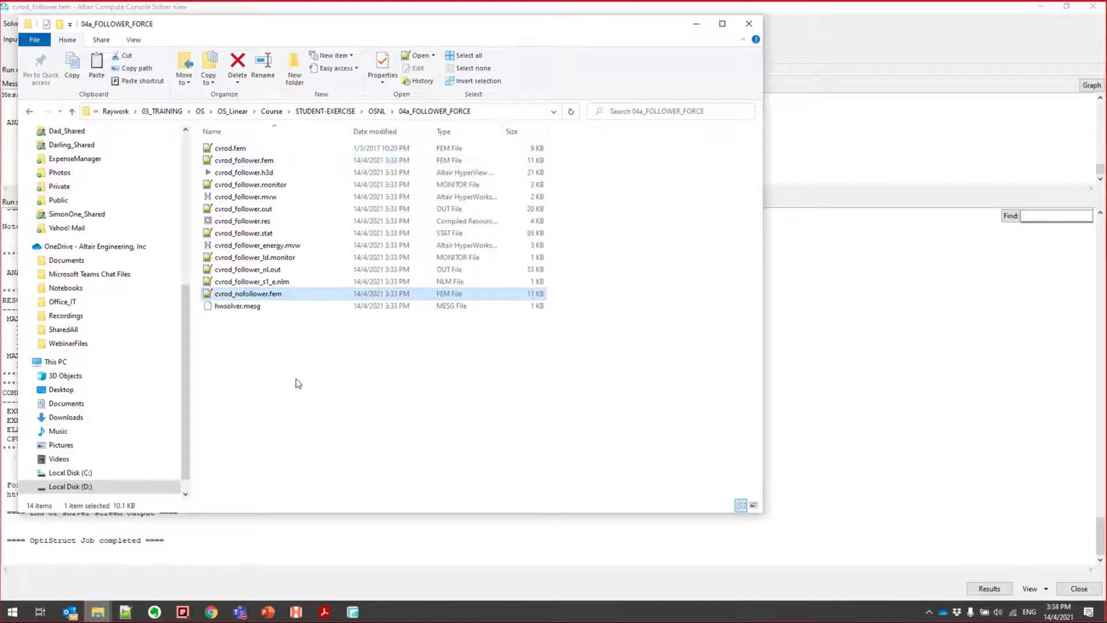
left_click(297, 383)
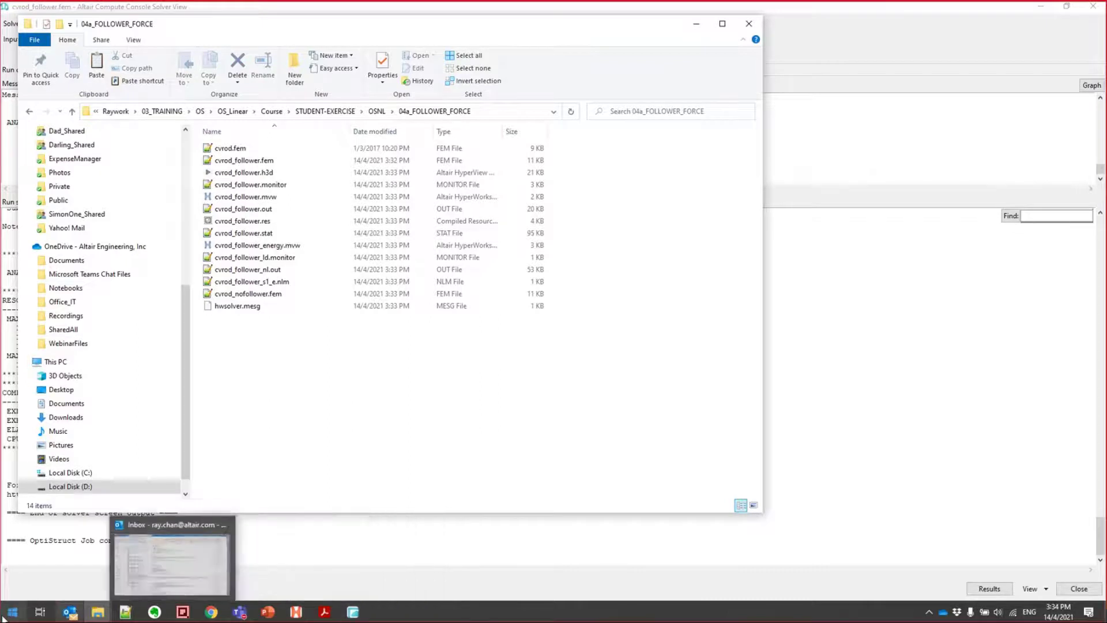
Open Altair Compute Console, choose cvrod_nofollower.fem from 04a_FOLLOWER_FORCE as the input file, run it and maximize its solver view
key("super")
left_click(348, 350)
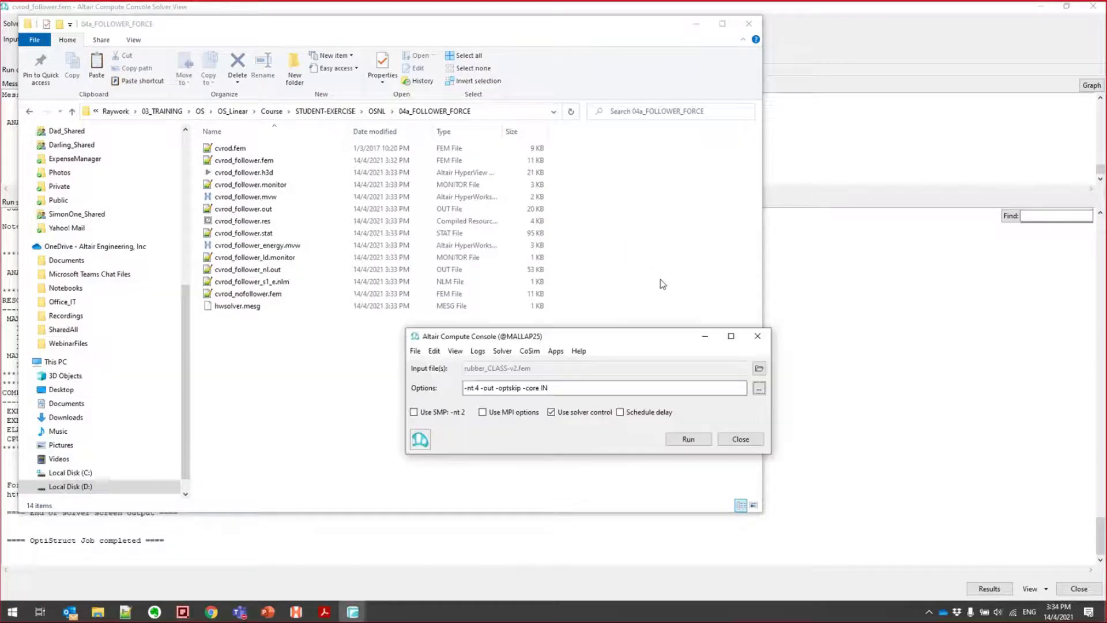
left_click(759, 368)
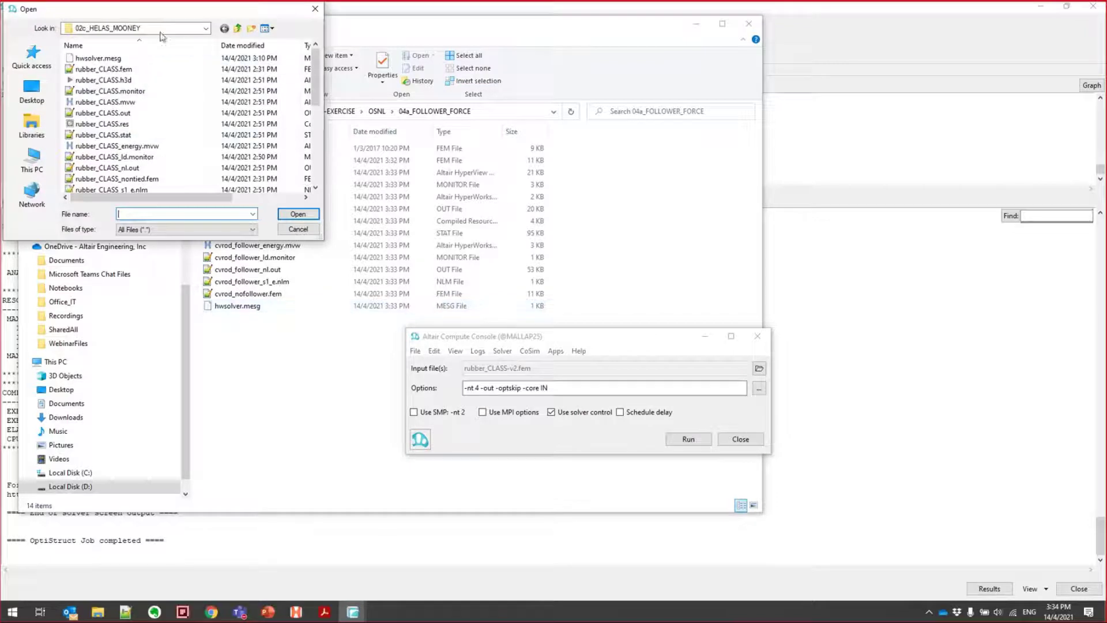
left_click(237, 28)
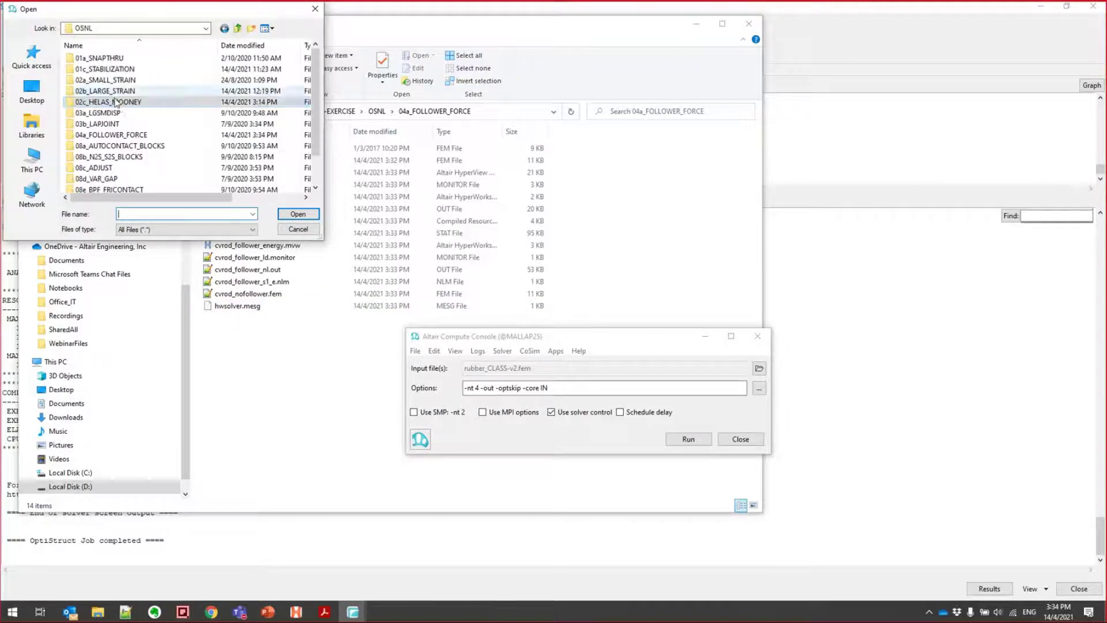
double_click(123, 135)
left_click(116, 168)
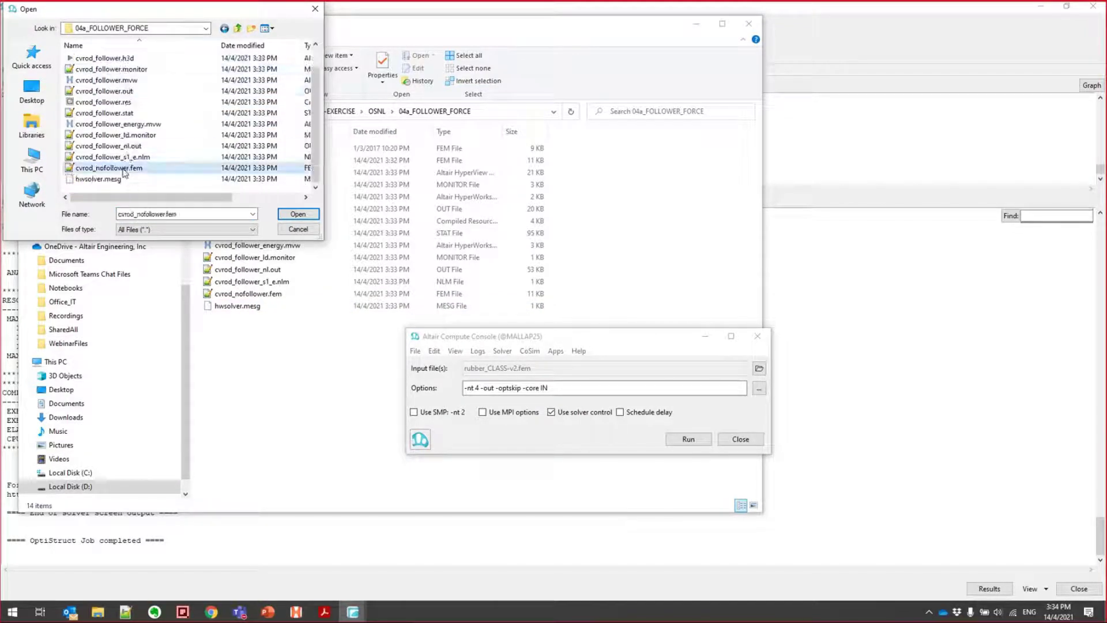
left_click(298, 214)
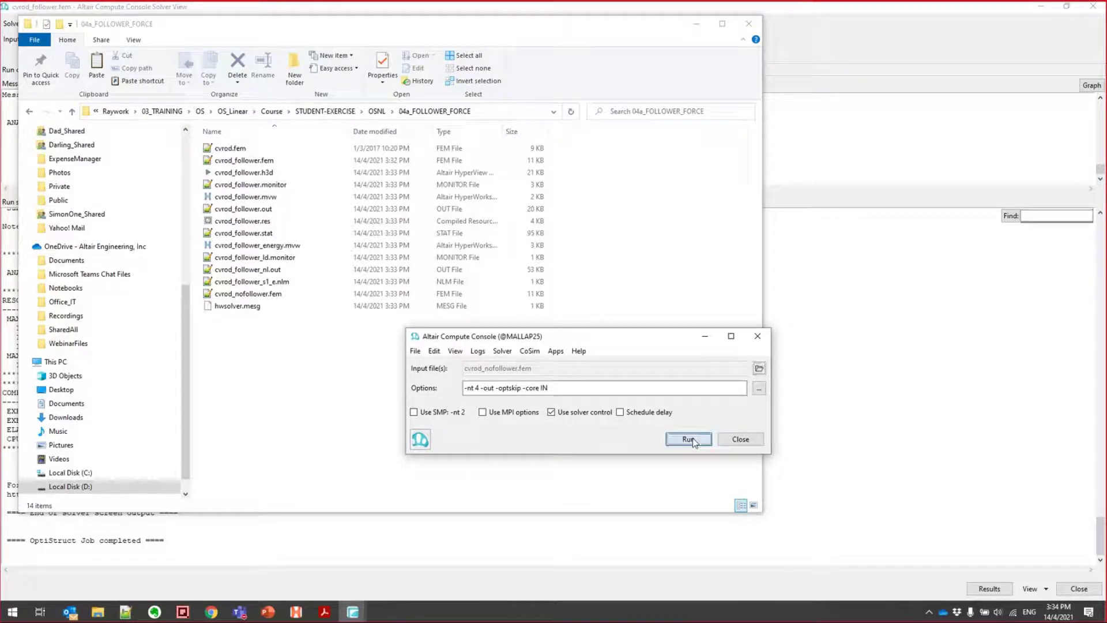
left_click(688, 439)
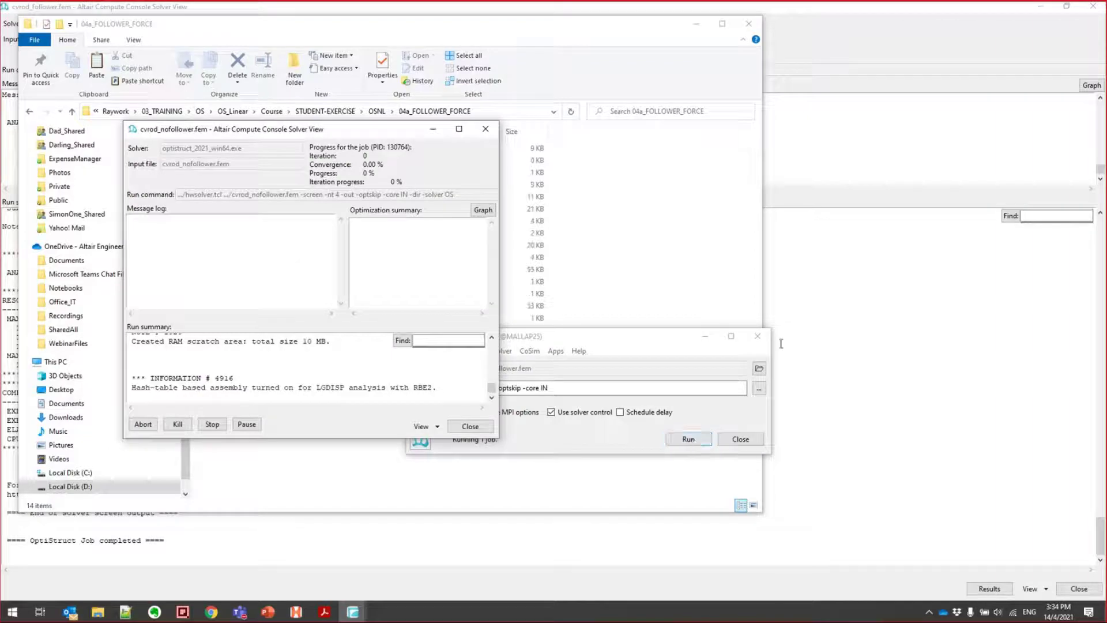
left_click(459, 129)
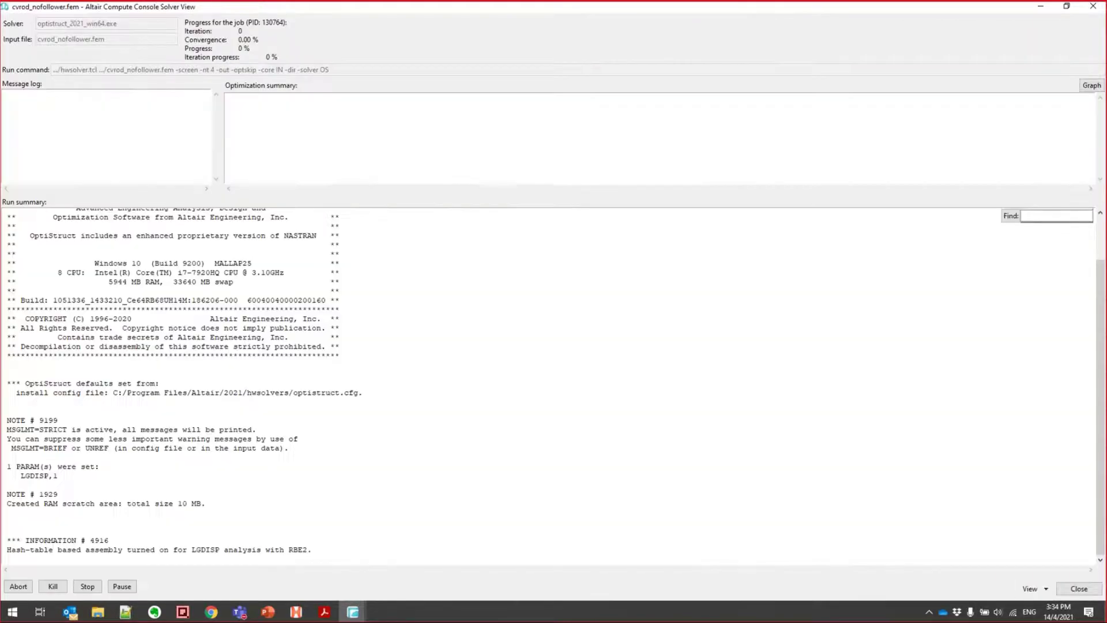
Switch to the HyperView window and load cvrod_follower.h3d from 04a_FOLLOWER_FORCE as both model and results
mouse_move(296, 611)
left_click(345, 570)
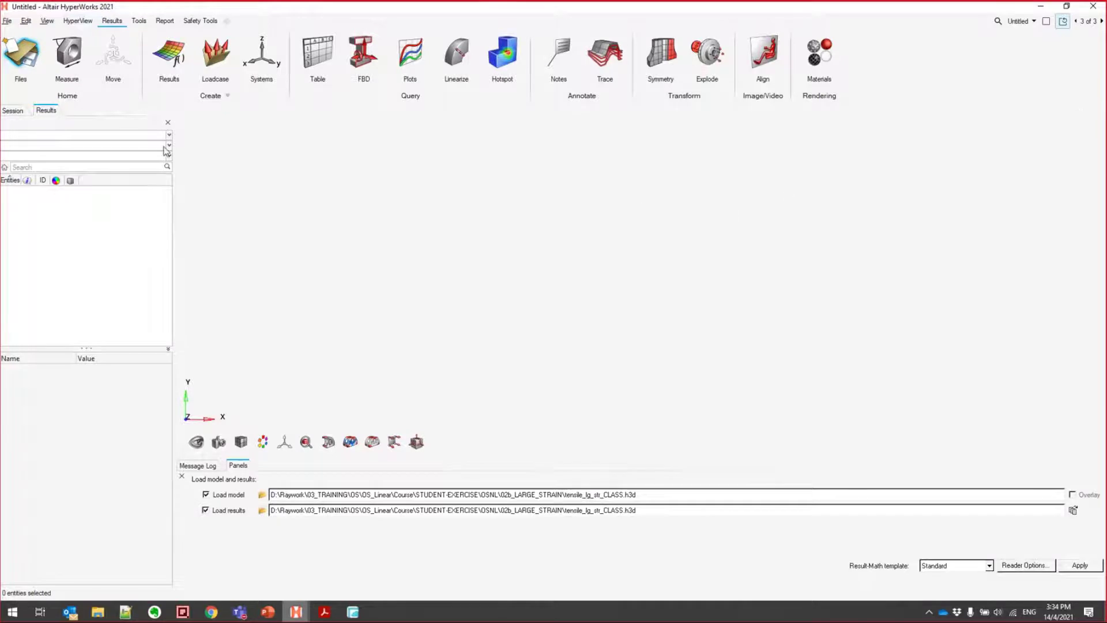
left_click(260, 494)
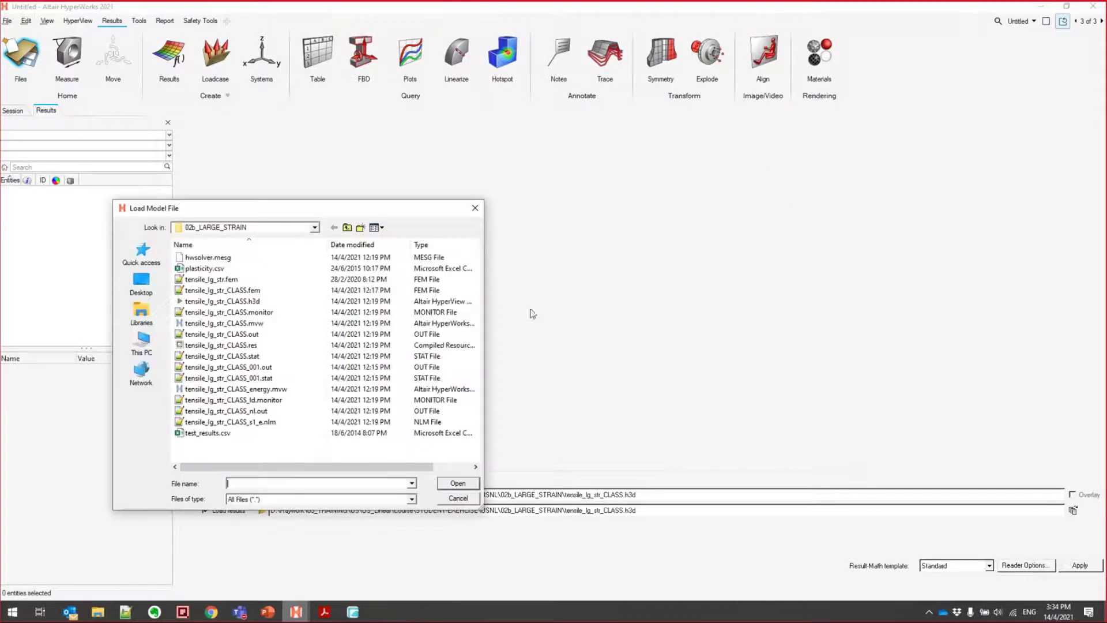
left_click(347, 227)
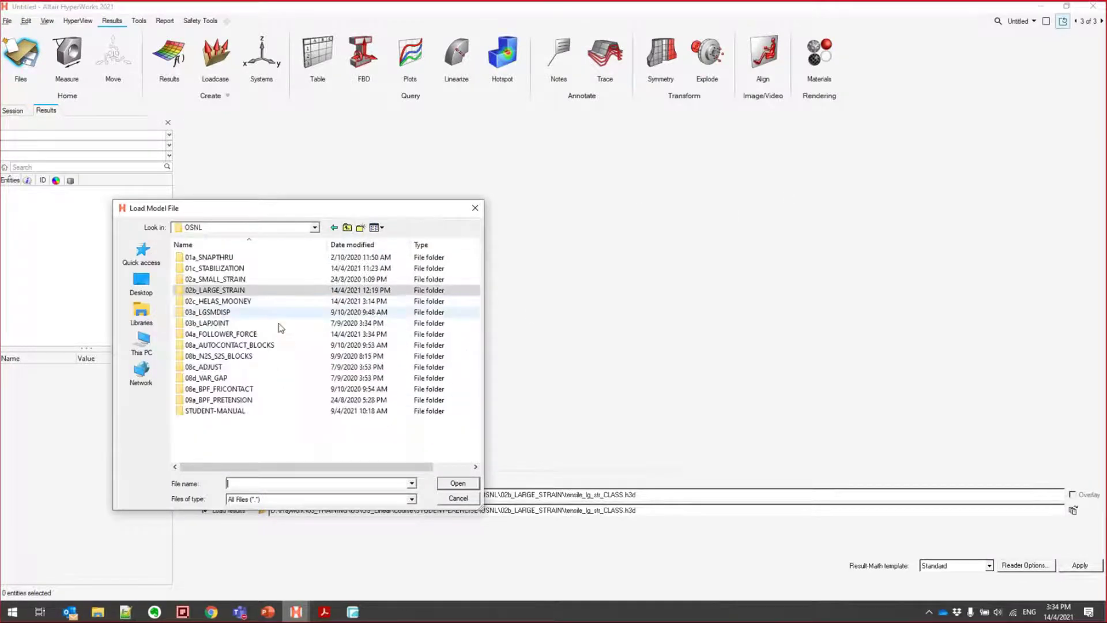
double_click(243, 333)
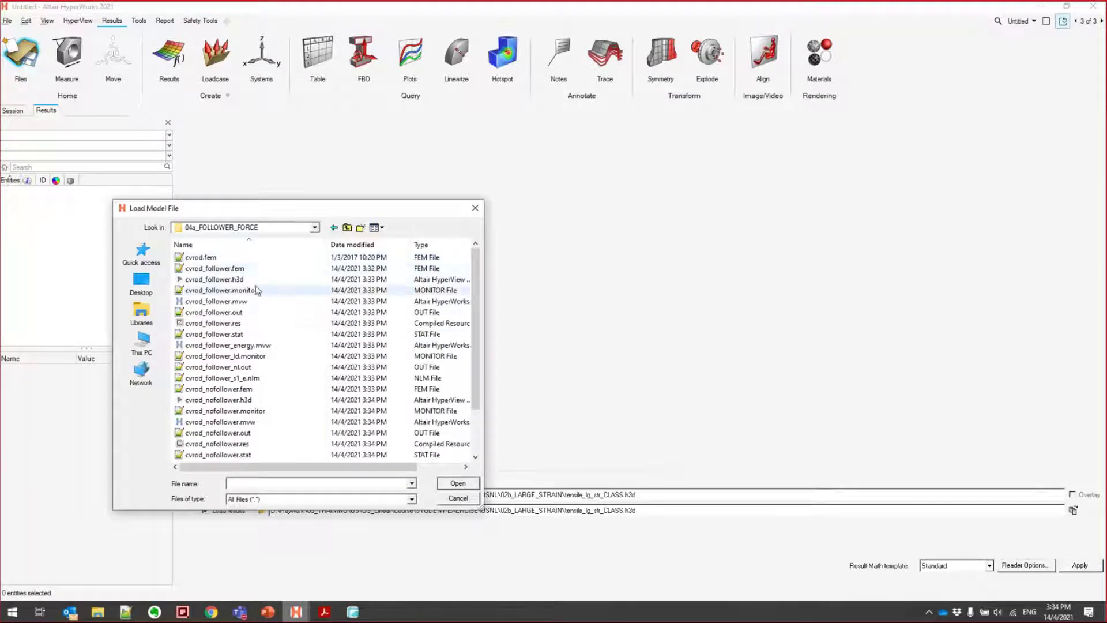
left_click(248, 279)
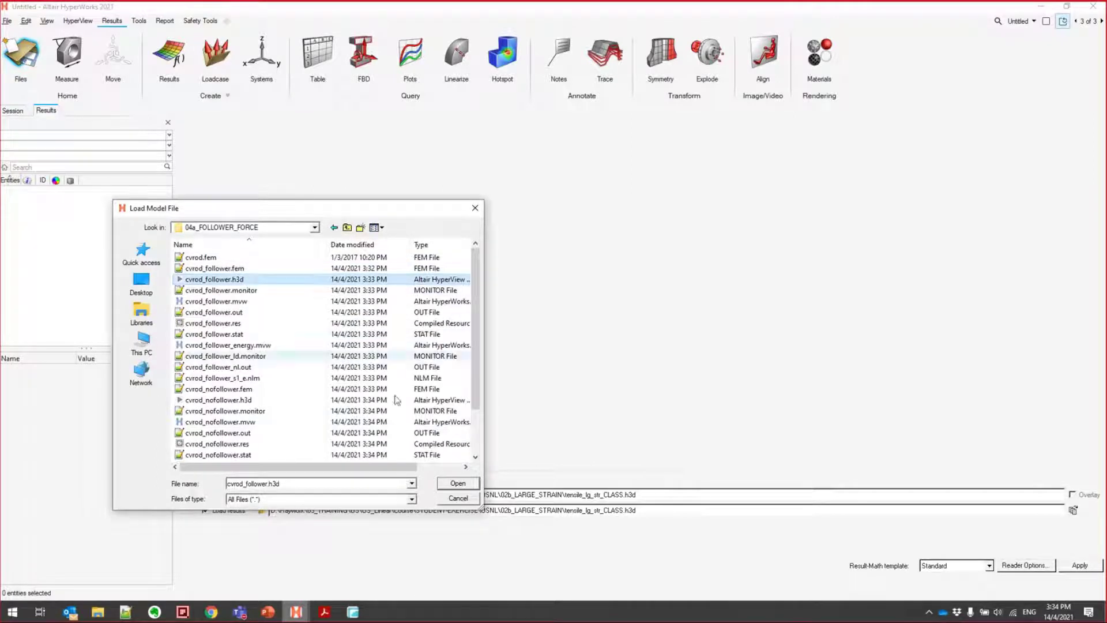
left_click(458, 483)
left_click(1079, 567)
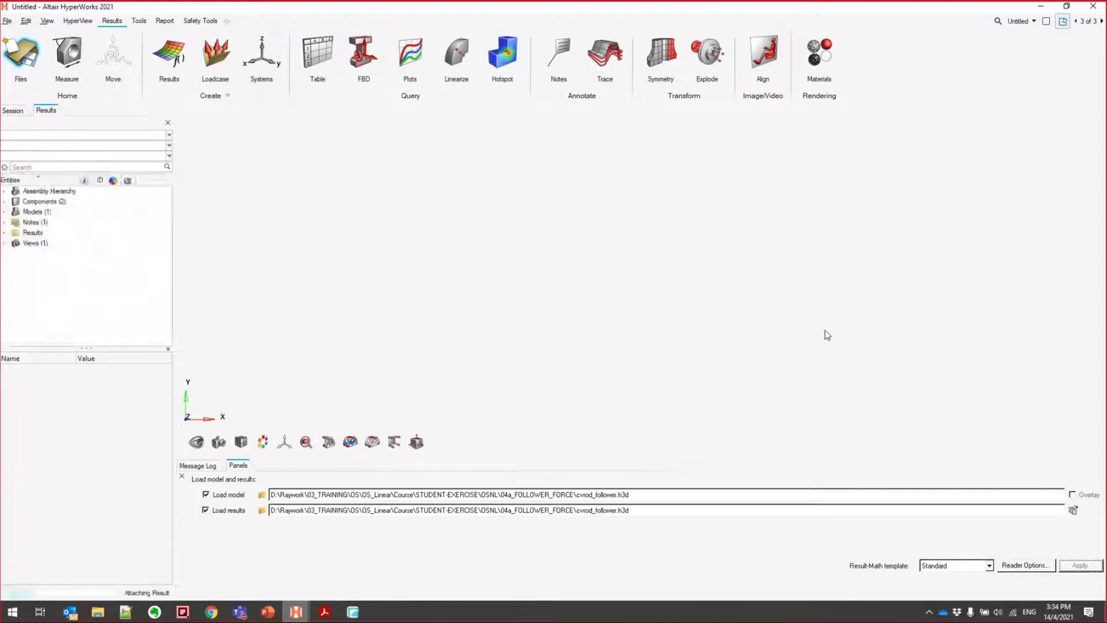
Animate the follower-force result of the rod and contour it with Displacement (v), component Mag
left_click_drag(761, 297, 497, 378, "ctrl")
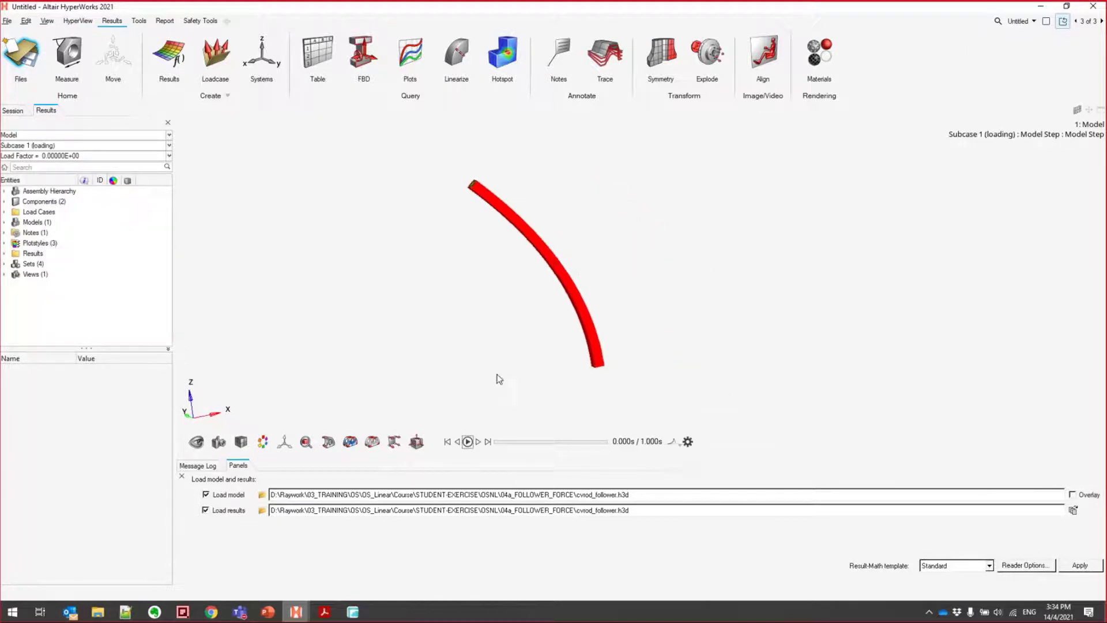
left_click(468, 442)
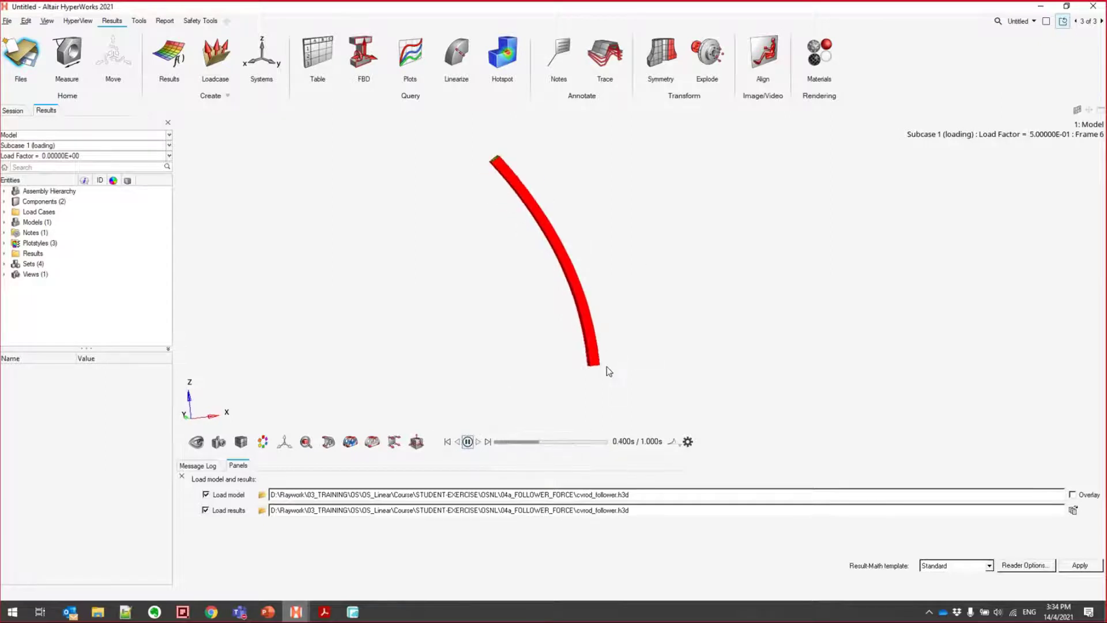
left_click(350, 442)
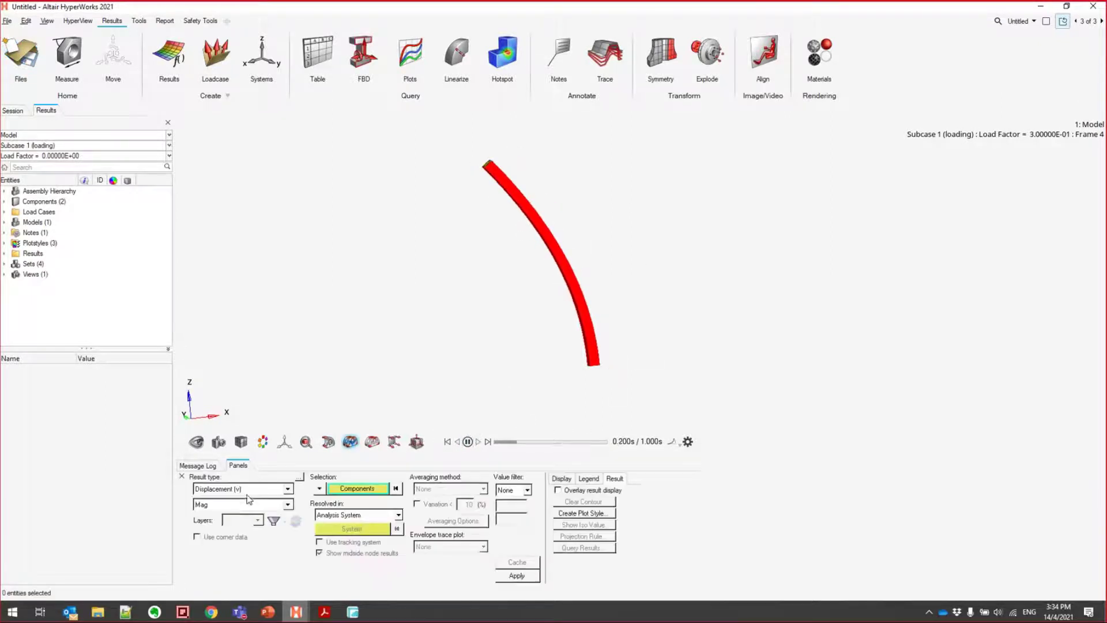
left_click(516, 575)
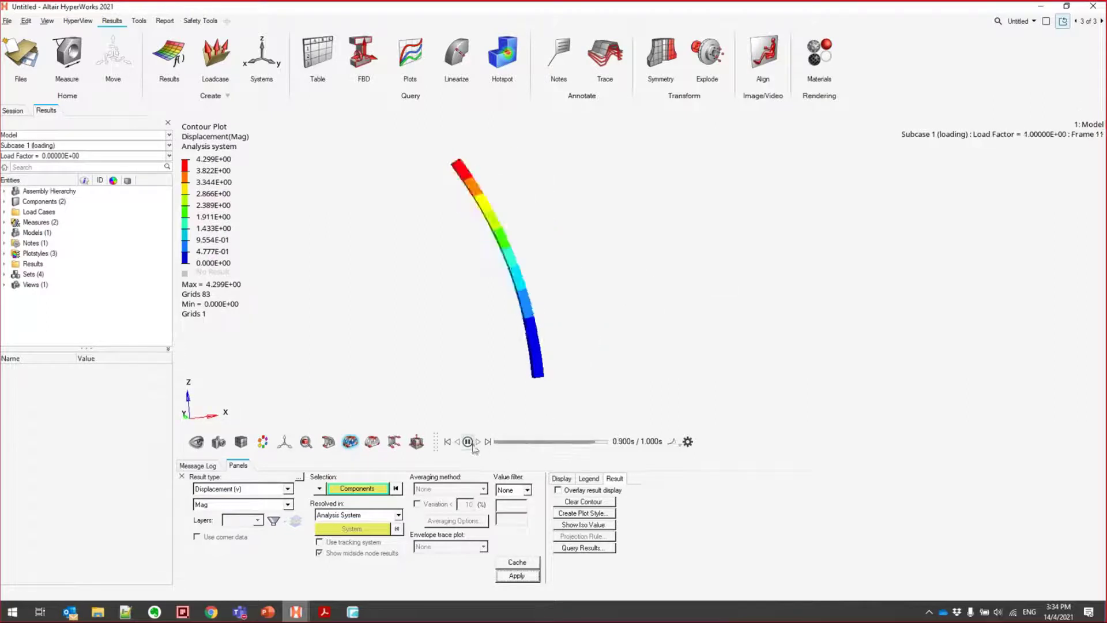
Split the page into two side-by-side windows and check the cvrod_nofollower.fem run in the Altair Compute Console solver view, minimizing it when done
left_click(1047, 21)
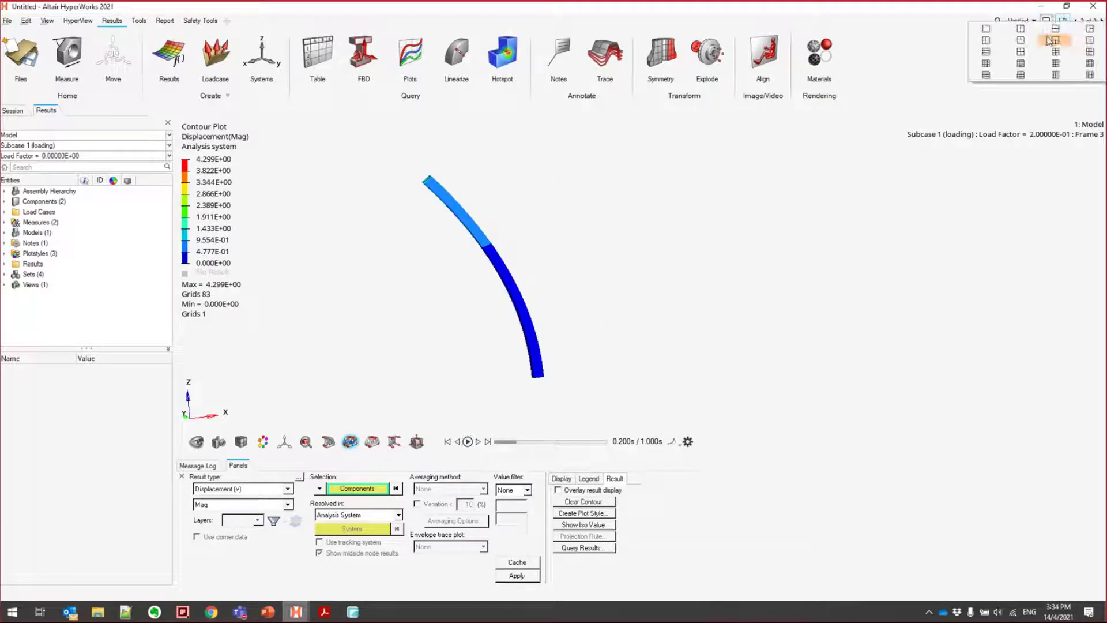
left_click(1016, 33)
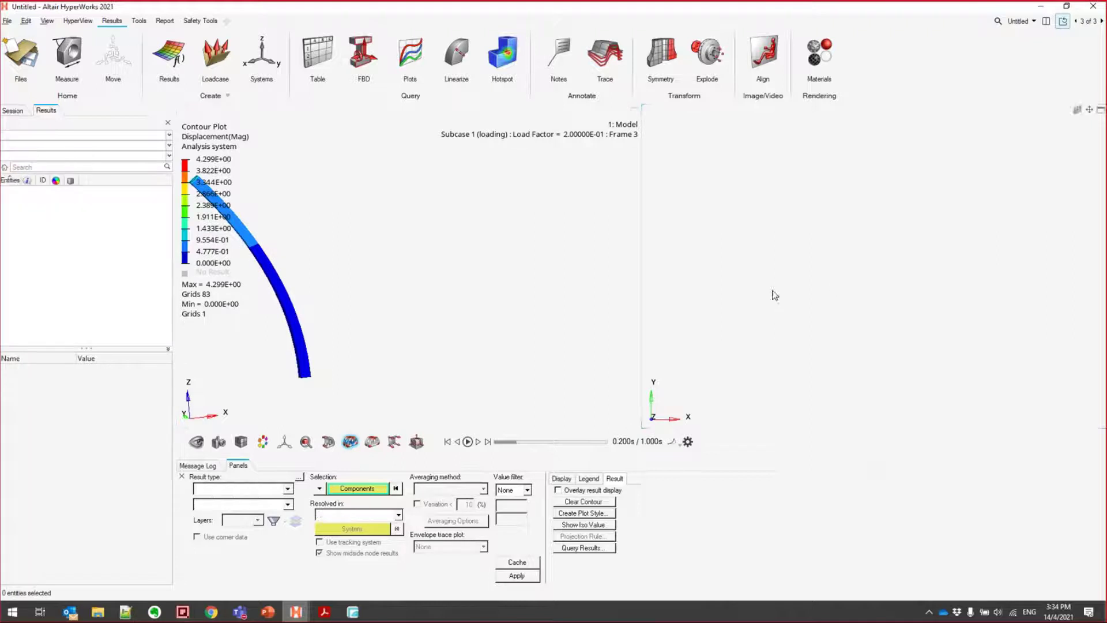
left_click(352, 612)
left_click(465, 564)
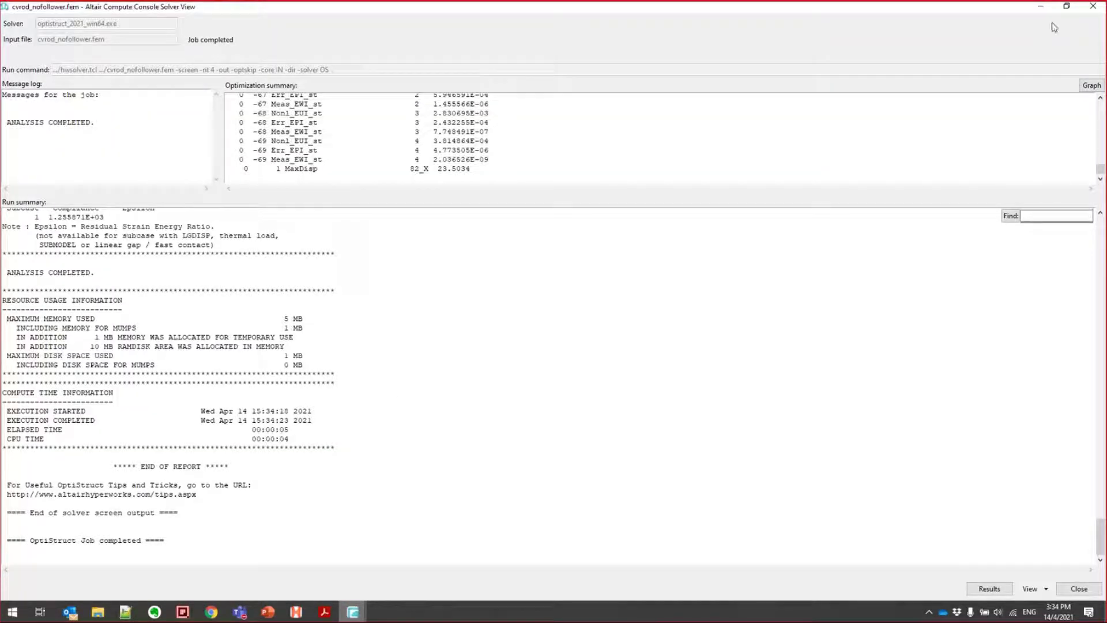
left_click(1041, 7)
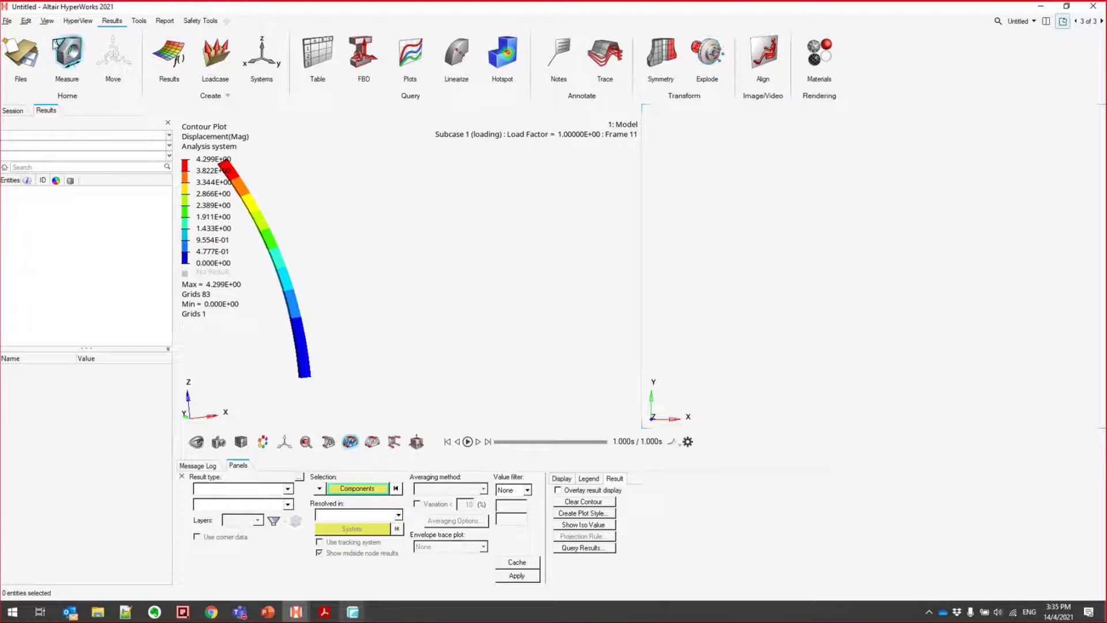
Load cvrod_nofollower.h3d from 04a_FOLLOWER_FORCE as model and results into the empty second window
left_click(21, 53)
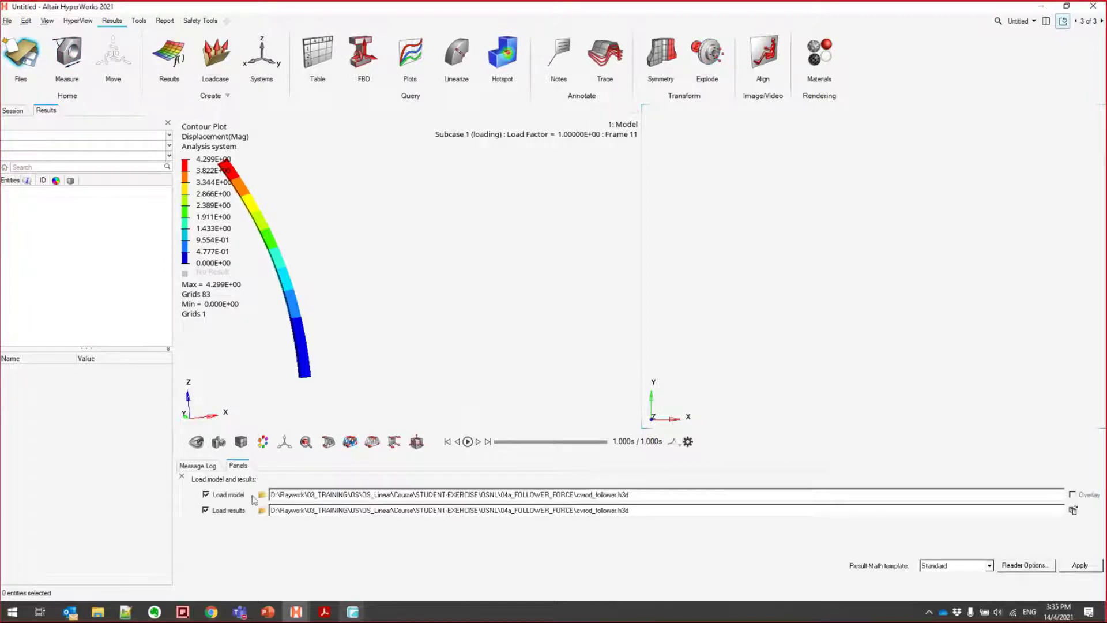
left_click(262, 495)
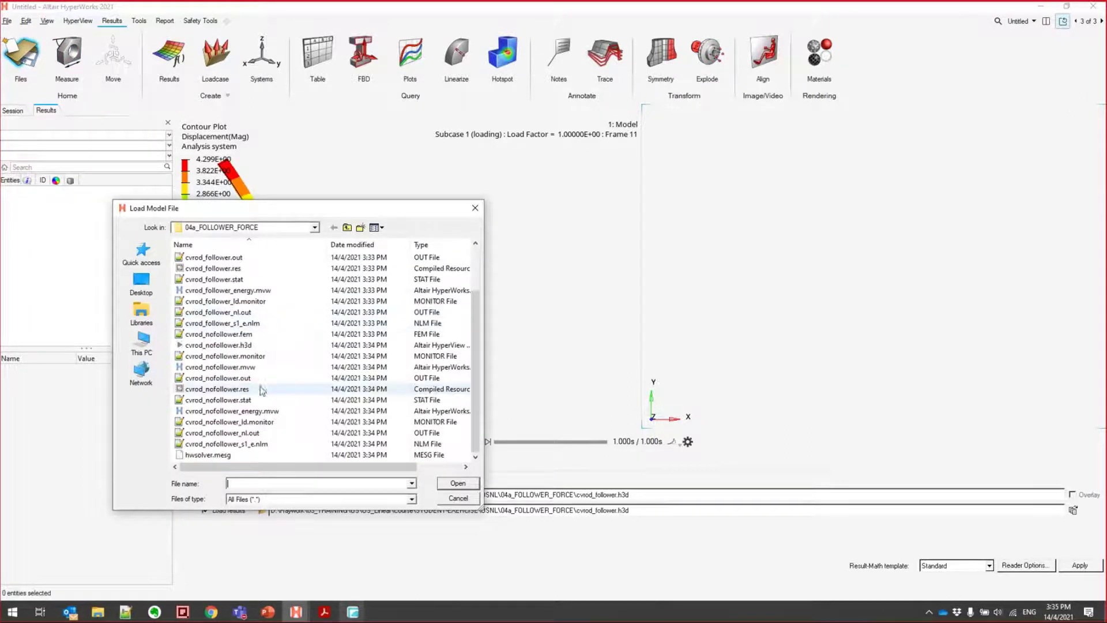
left_click(230, 345)
left_click(458, 482)
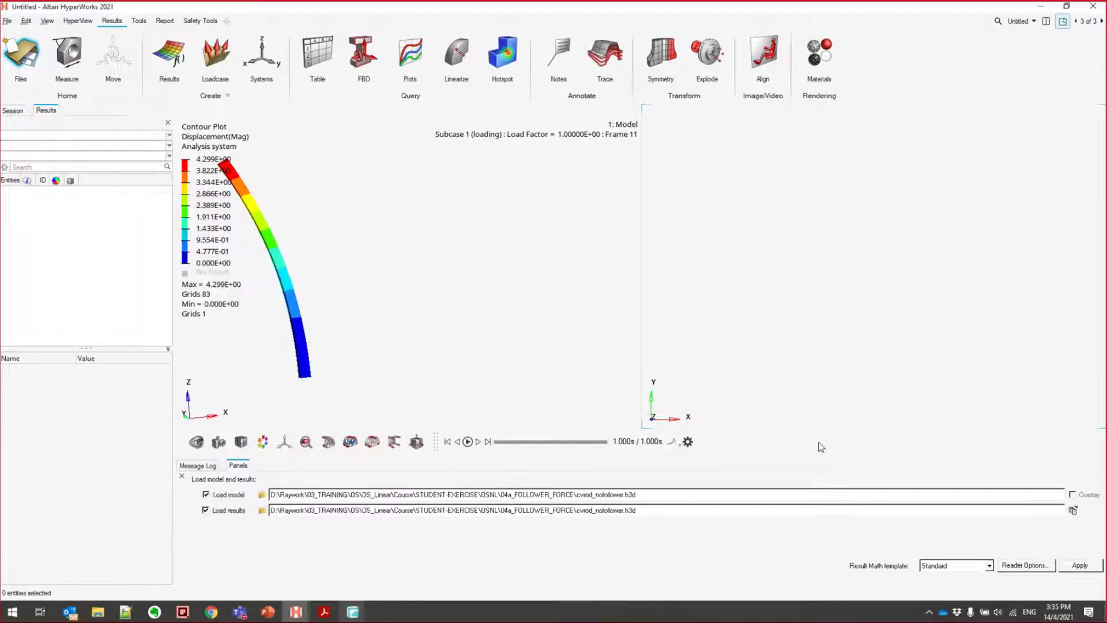
left_click(1081, 566)
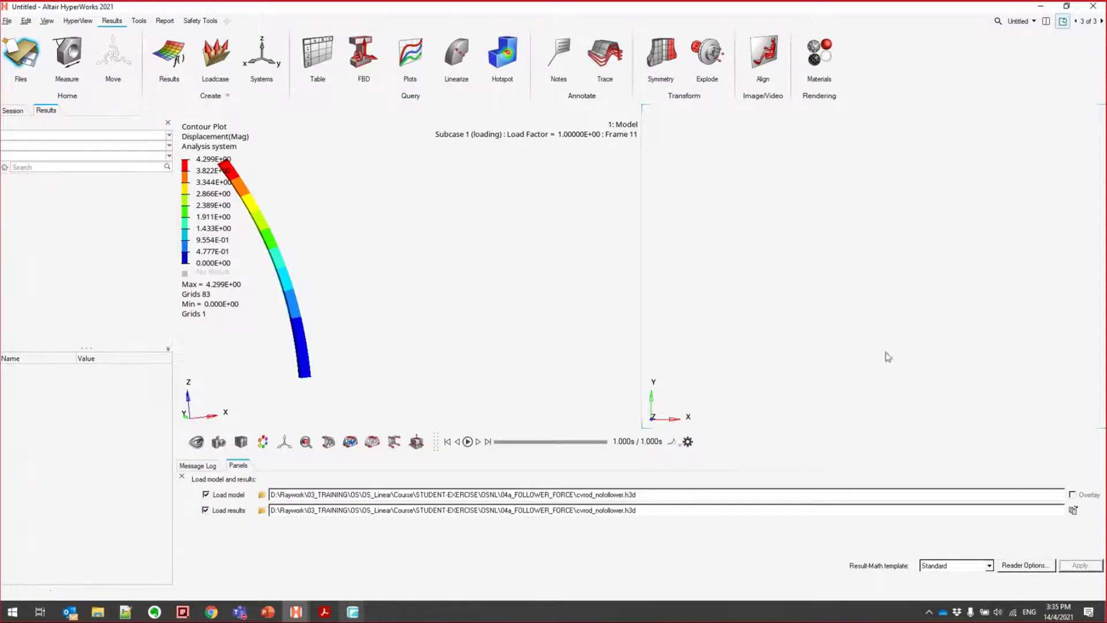
mouse_move(874, 257)
left_mouse_down("ctrl")
mouse_move(761, 323)
mouse_move(754, 317)
mouse_move(798, 311)
mouse_move(753, 300)
left_mouse_up("ctrl")
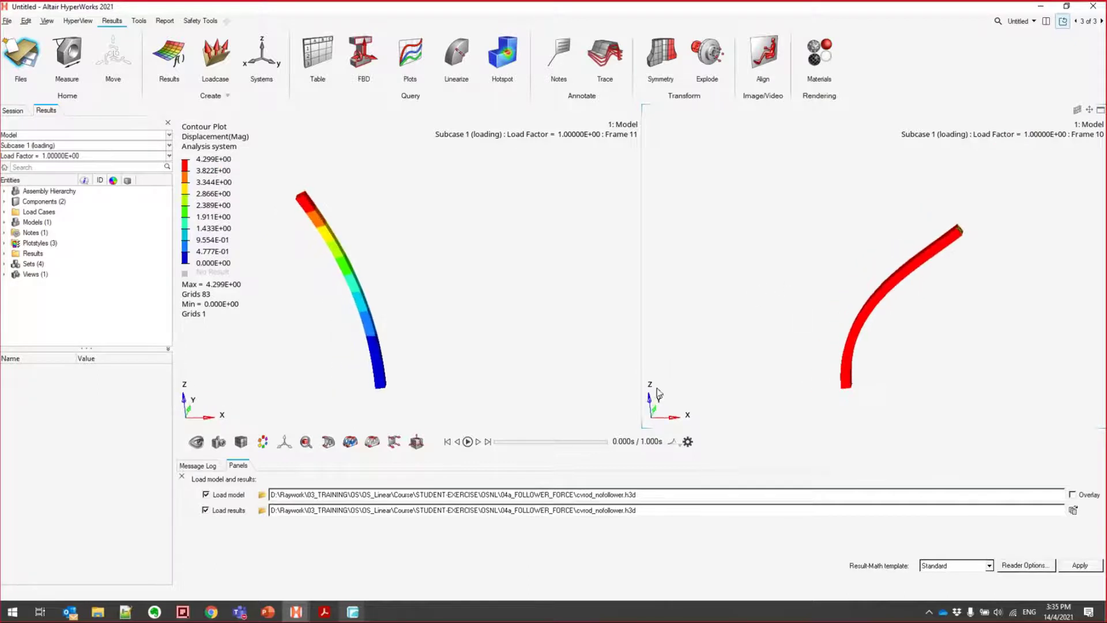
Contour the no-follower rod with Displacement (v), component Mag
left_click(350, 442)
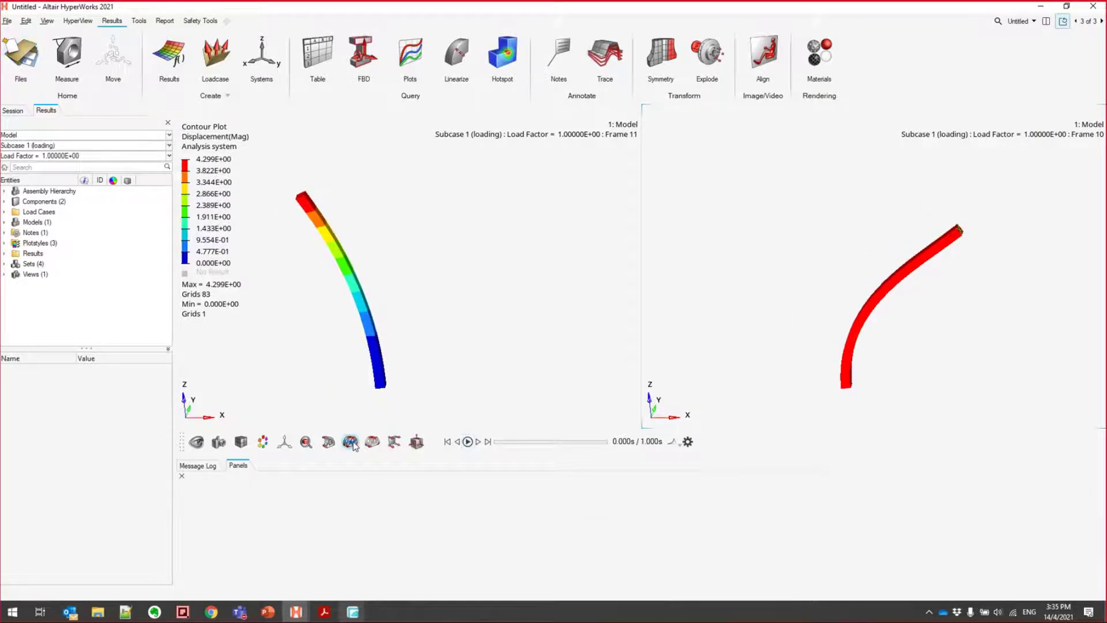
left_click(234, 489)
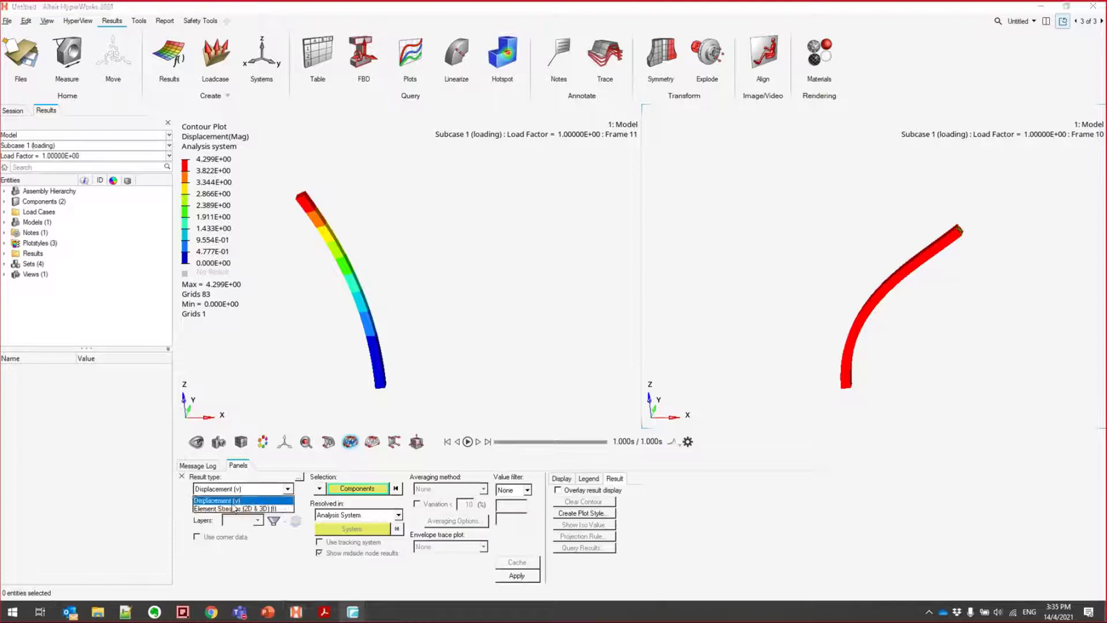
left_click(538, 575)
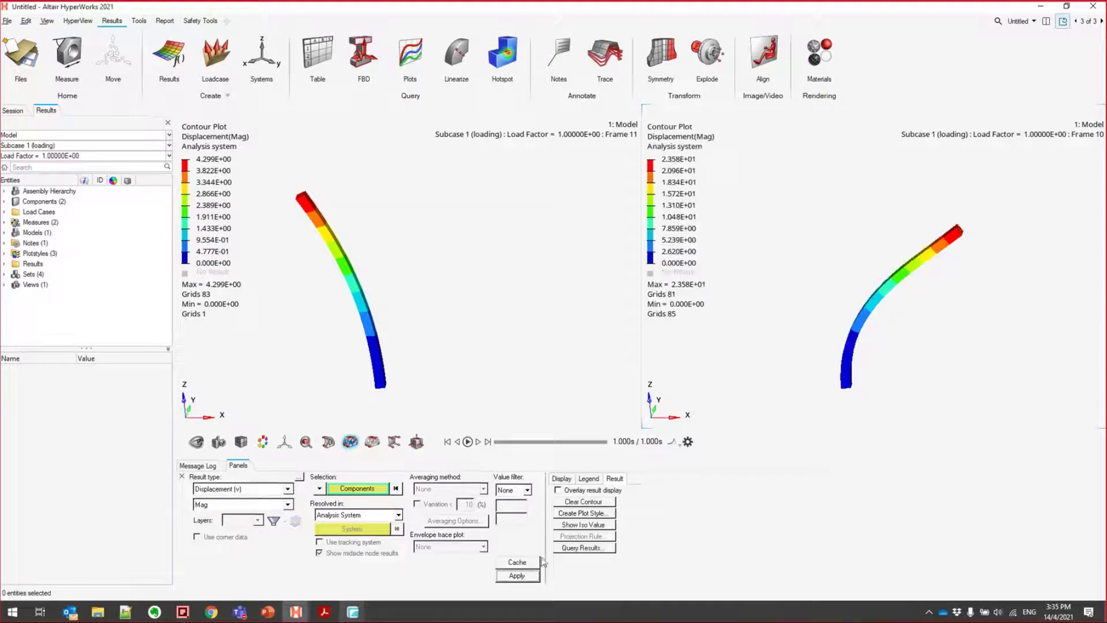
Synchronize the two result windows and compare the animated deformation of both rods
left_click(1064, 22)
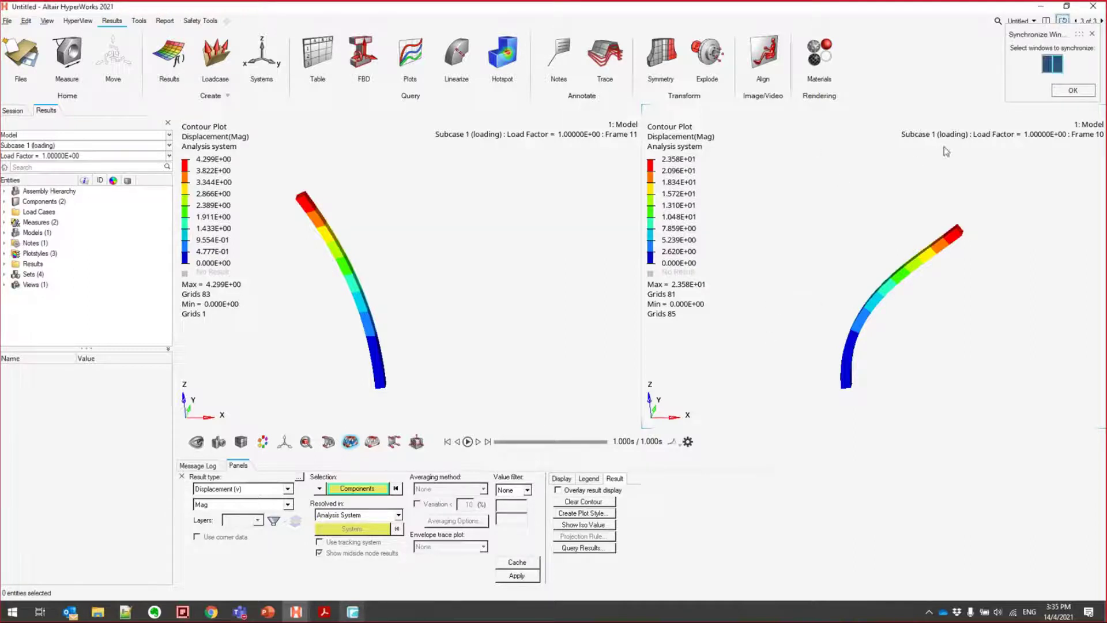
left_click(1074, 91)
left_click_drag(766, 303, 753, 386, "ctrl")
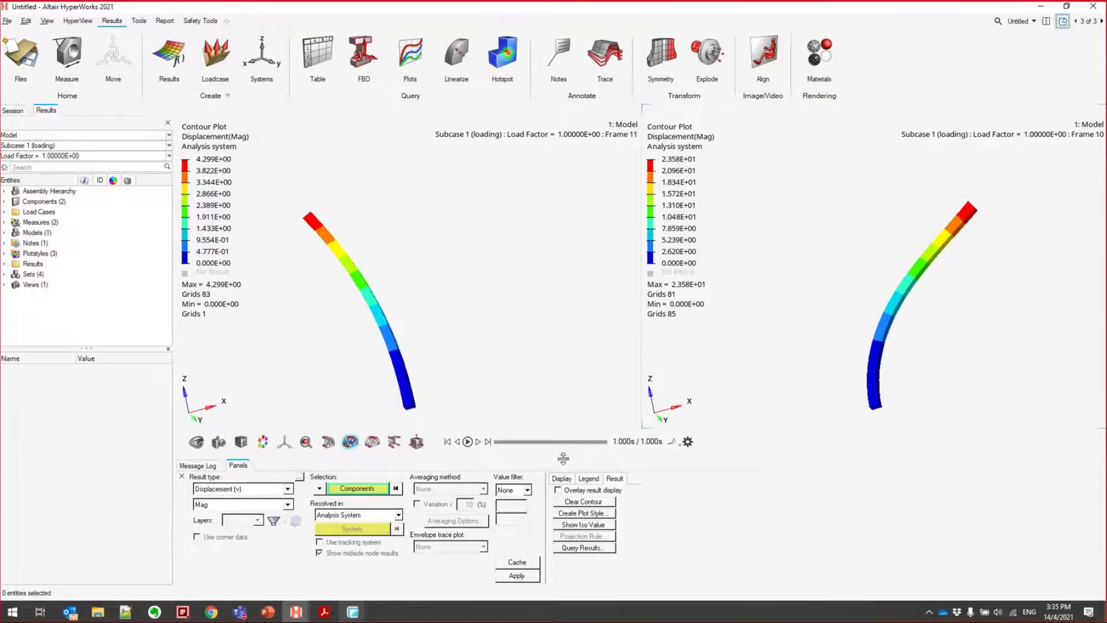
left_click_drag(563, 459, 332, 222, "ctrl")
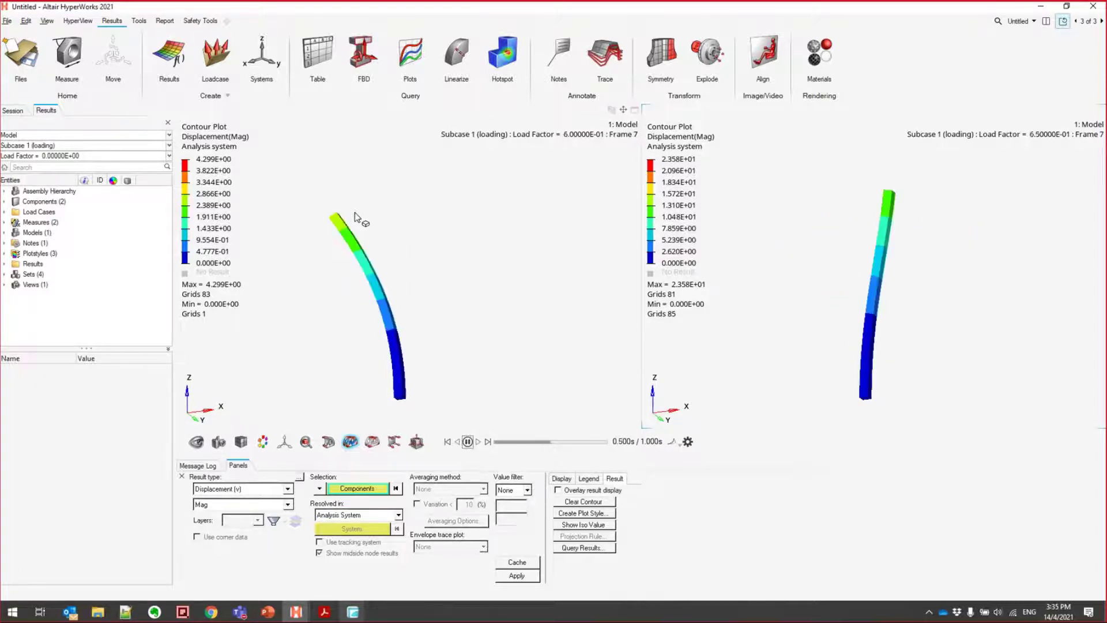
left_click(780, 160)
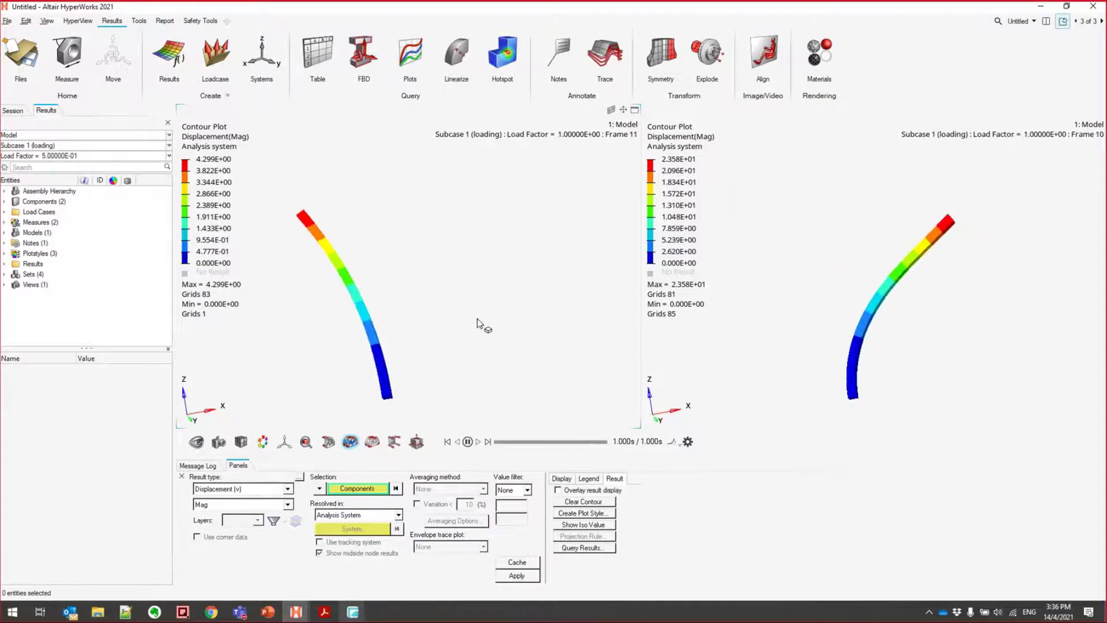
Set both synchronized windows to the Left view and pause the animation at an early load factor
left_click(284, 442)
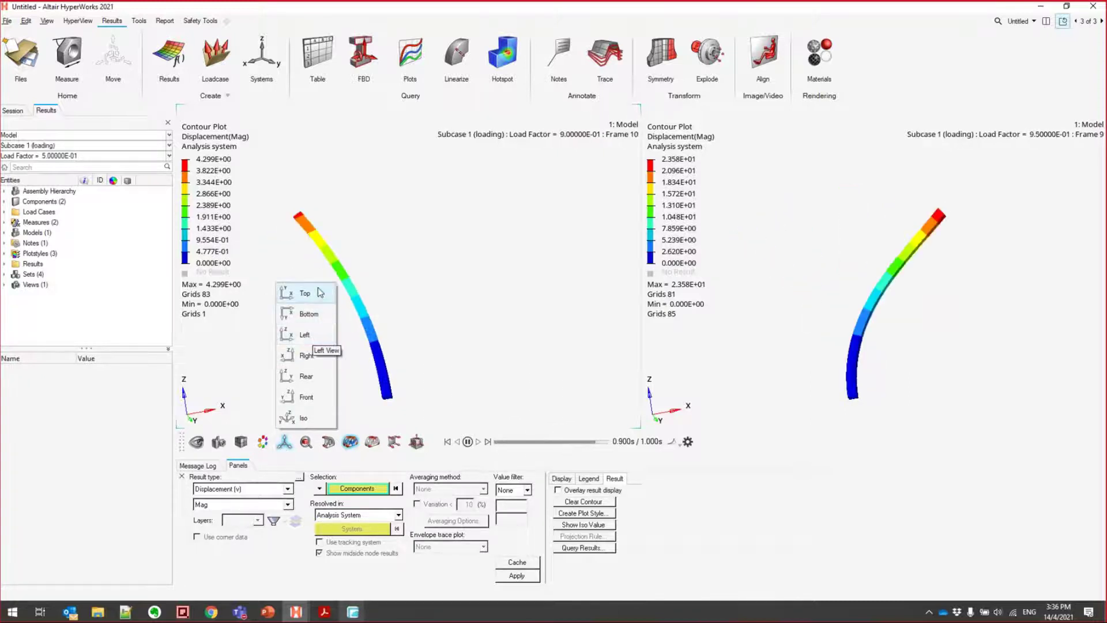
left_click(321, 337)
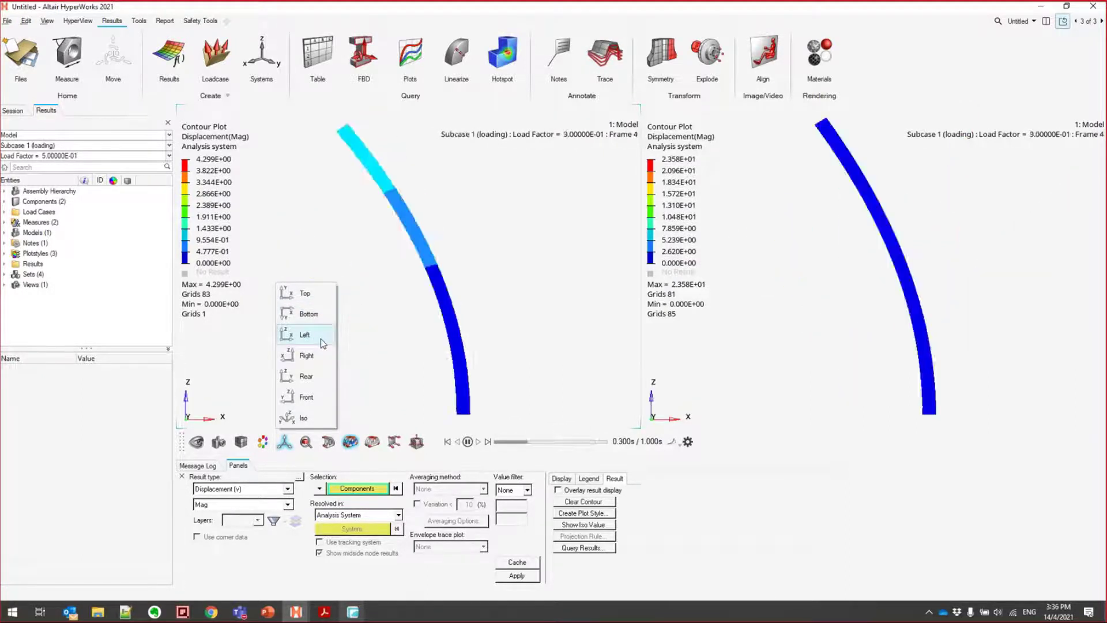
left_click(839, 339)
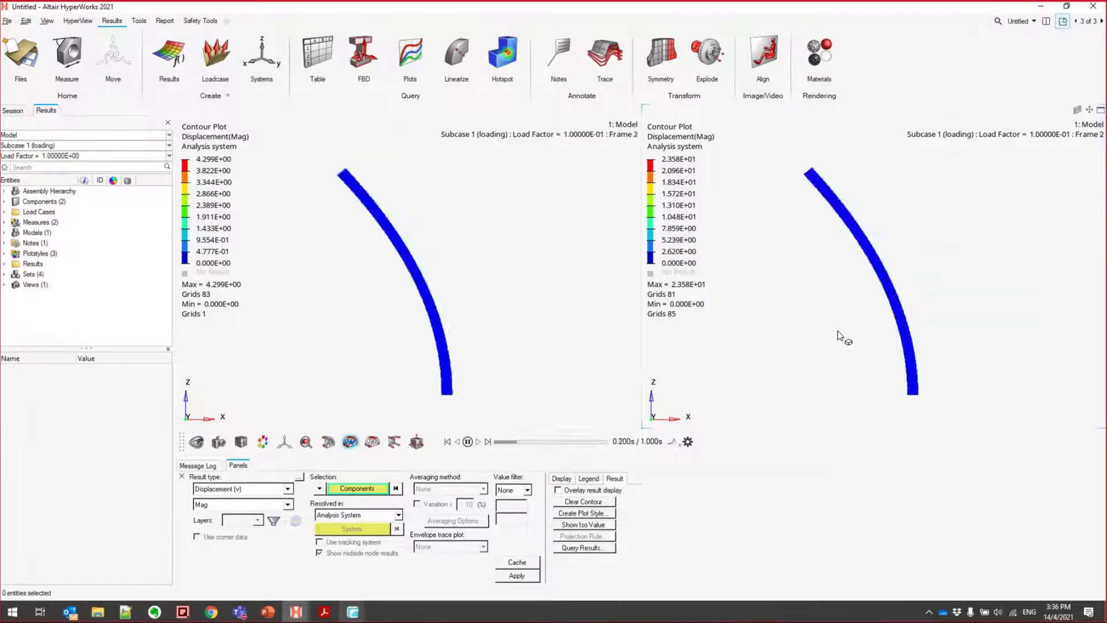
left_click(468, 443)
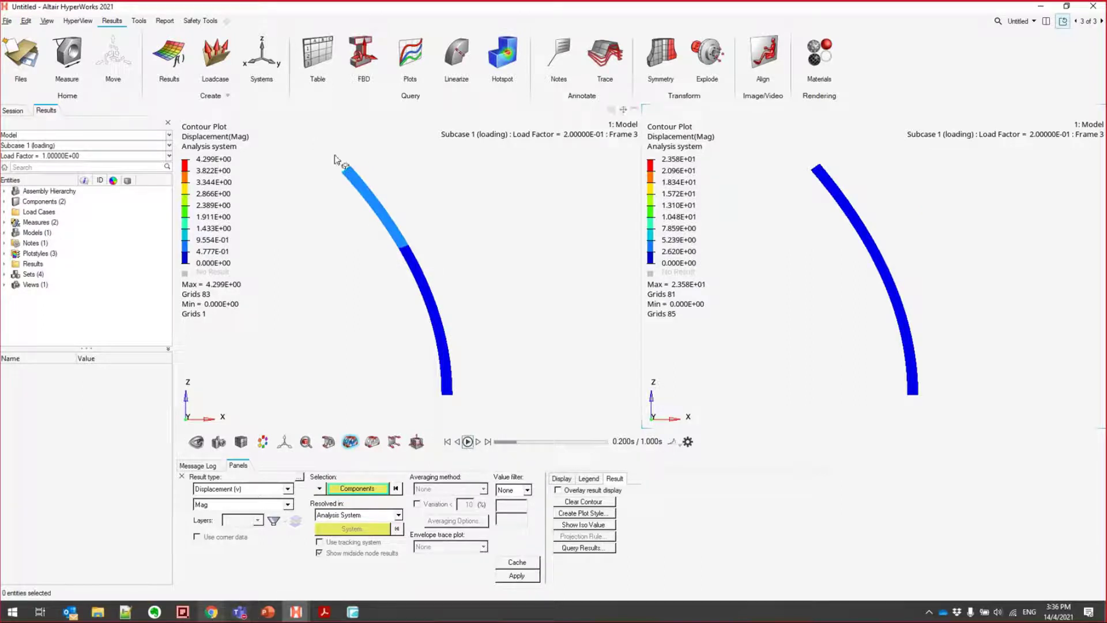
Switch to the PowerPoint presentation, start the slide show from the Exercise 4a slide and advance past its results to Multi-Loadstep Loading Types
left_click(274, 615)
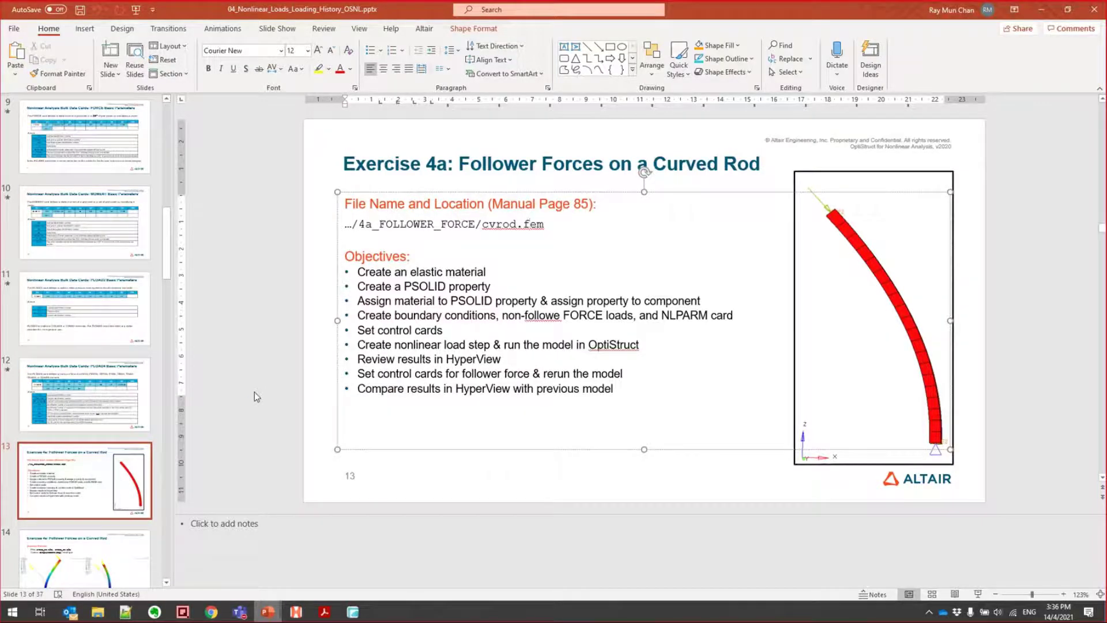
key("shift+F5")
key("Right")
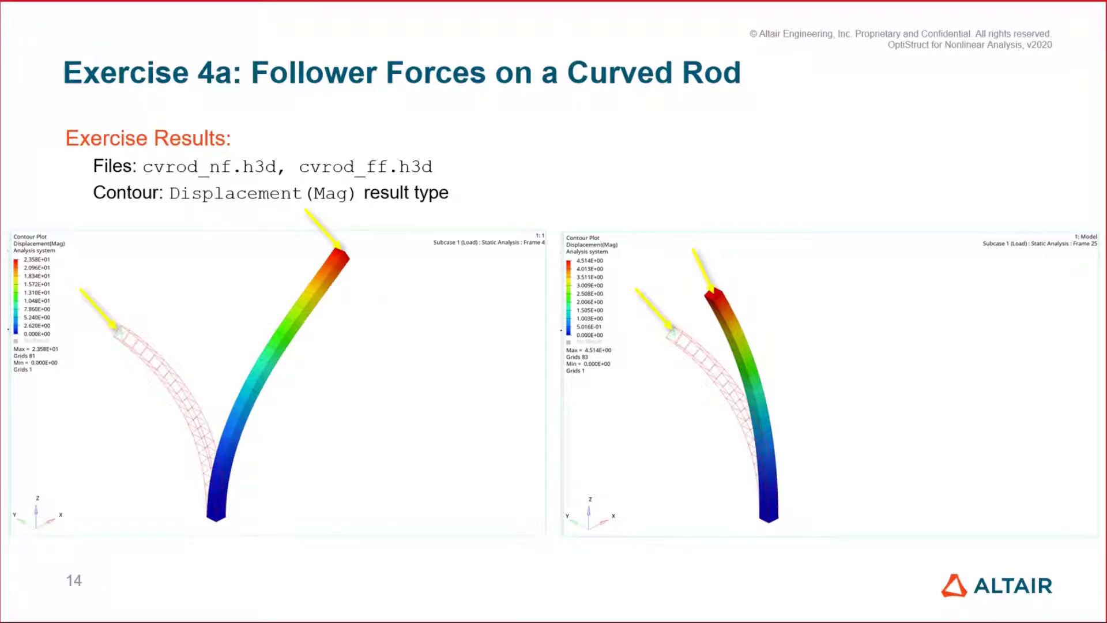
key("Right")
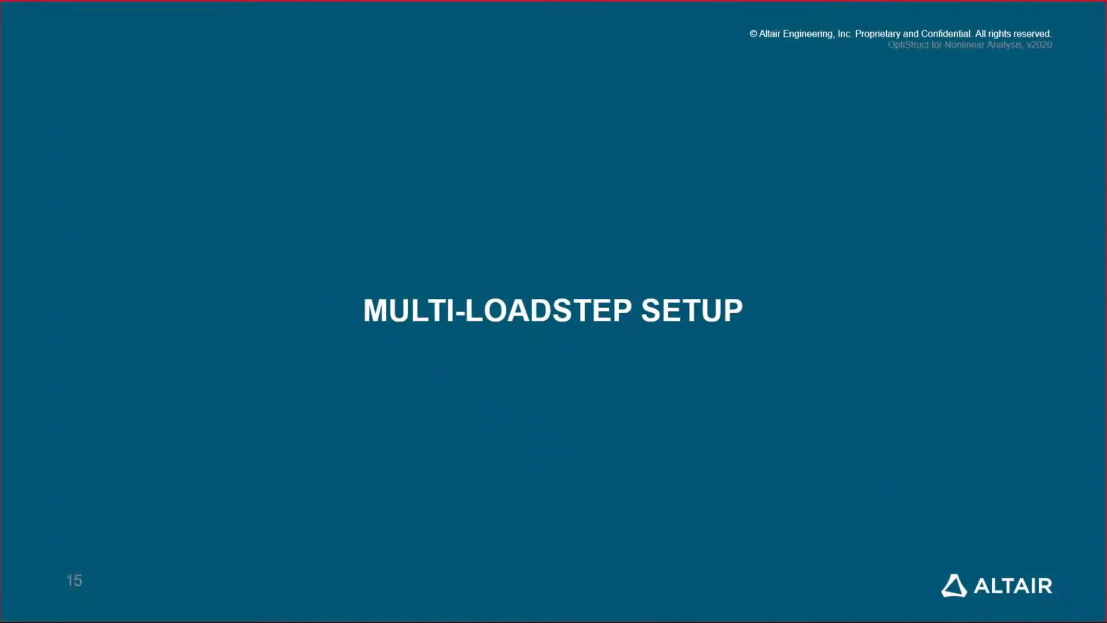
key("Right")
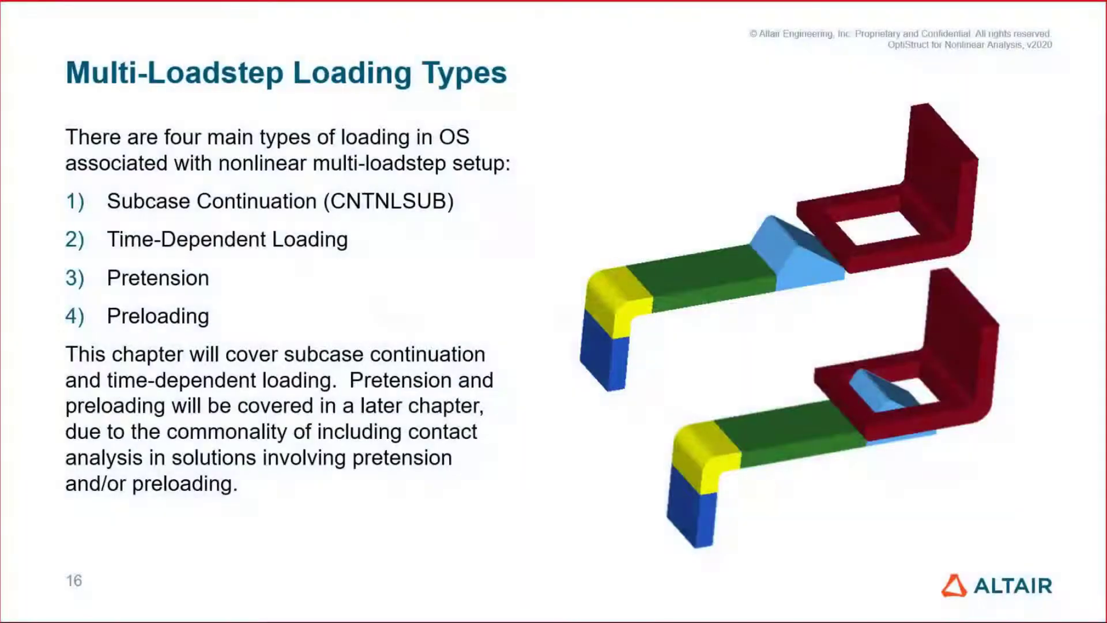
key("Left")
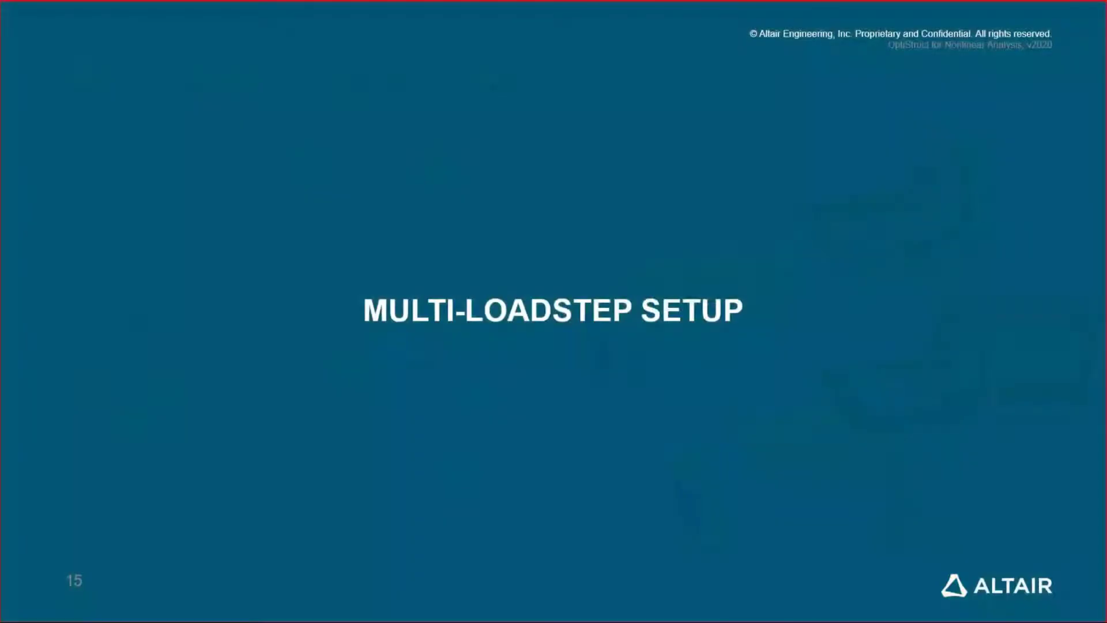
key("Right")
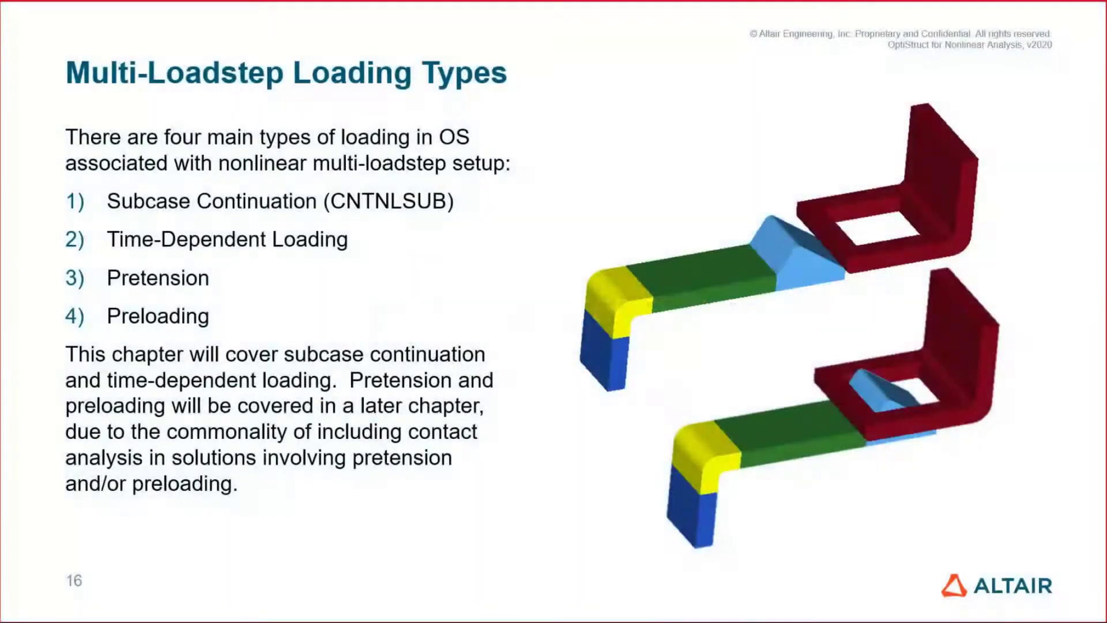